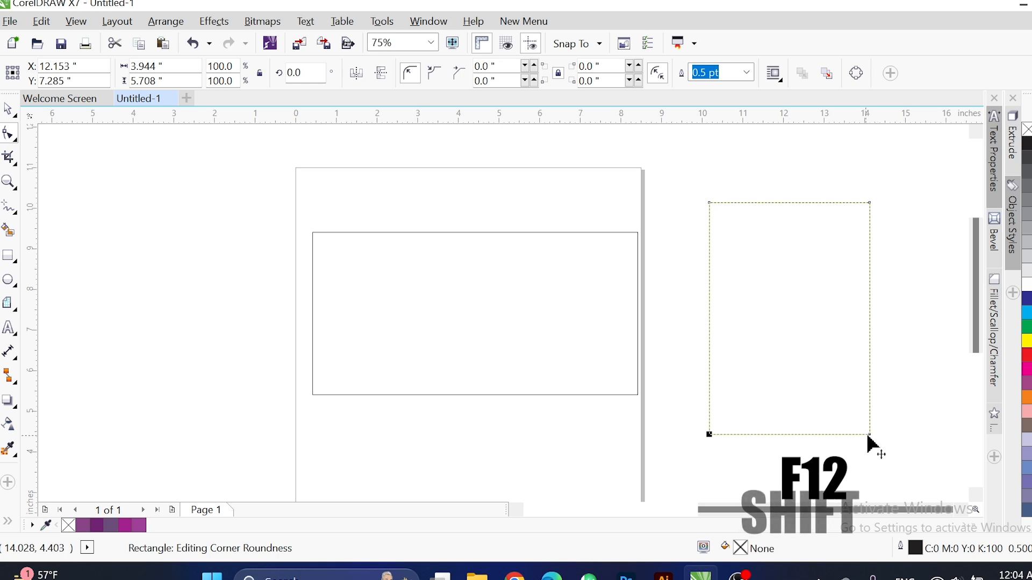
# Round the tall rectangle's bottom corners into a semicircle and move it onto the page.
pyautogui.moveTo(871, 434); pyautogui.dragTo(829, 322)
pyautogui.press('space')
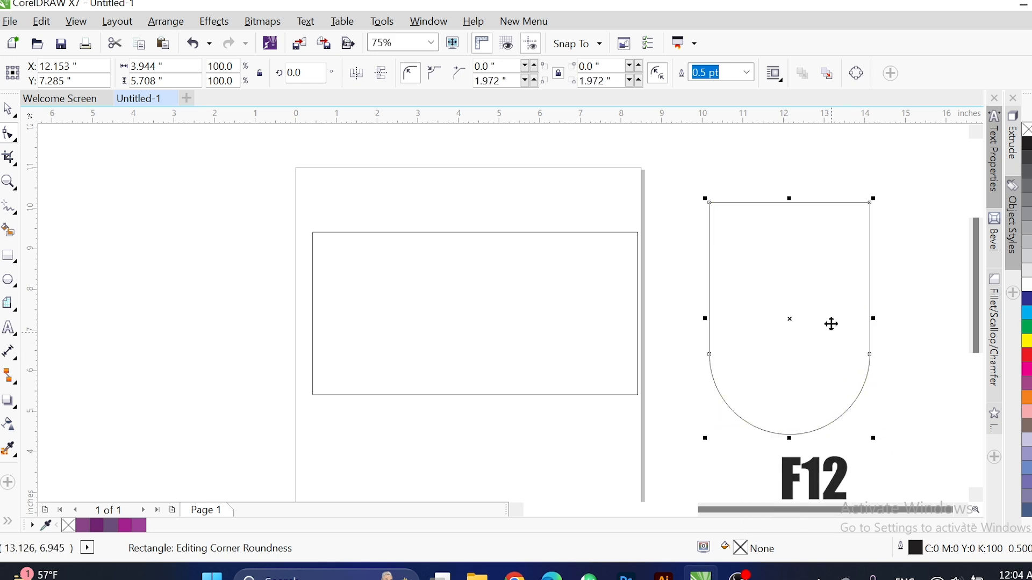
pyautogui.moveTo(826, 283); pyautogui.dragTo(593, 231)
# Shrink the rounded shape to about 72% and place it over the banner's right side.
pyautogui.moveTo(649, 155); pyautogui.dragTo(593, 215)
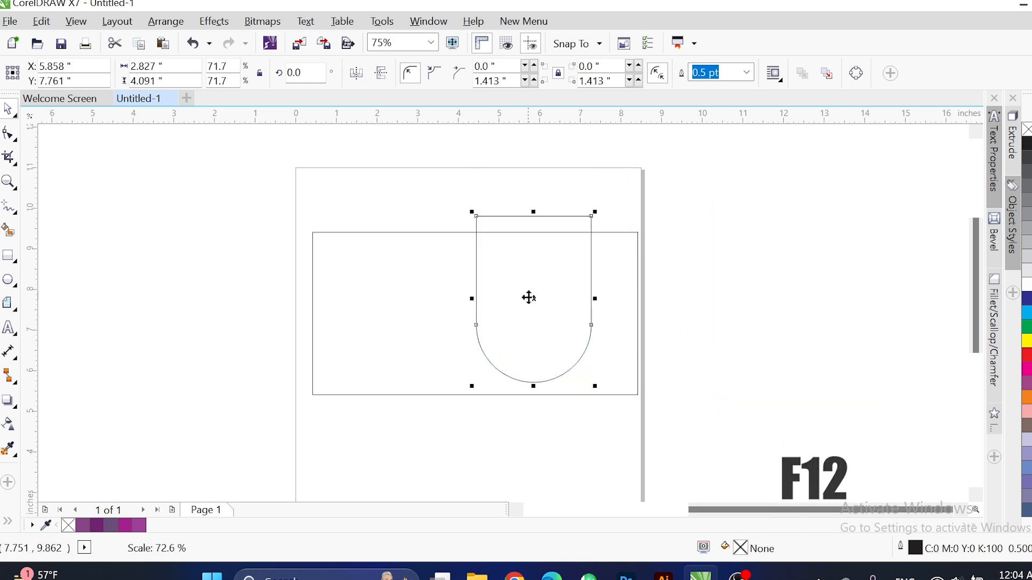
pyautogui.moveTo(530, 297); pyautogui.dragTo(565, 274)
pyautogui.moveTo(483, 179); pyautogui.dragTo(727, 373)
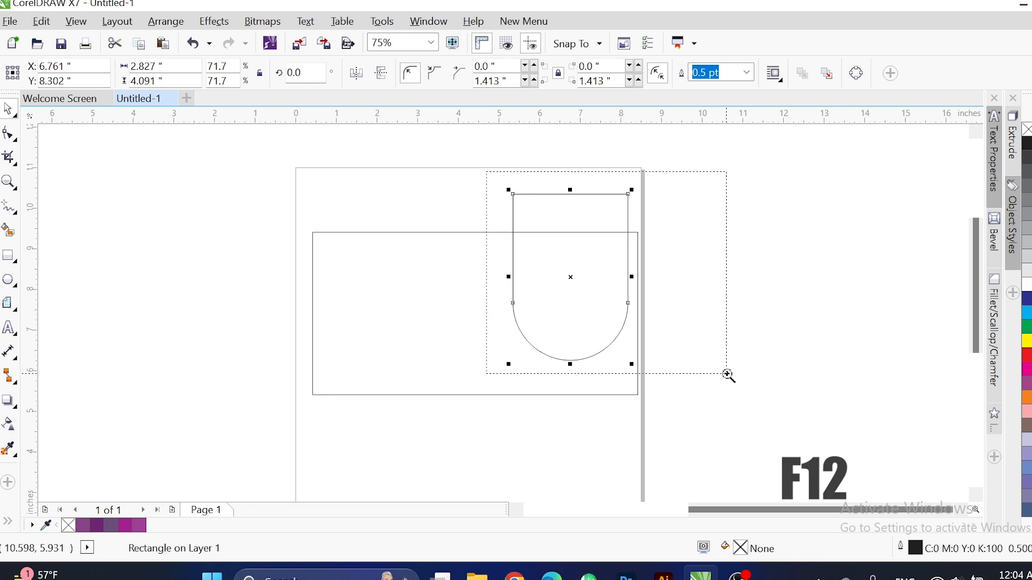
pyautogui.hotkey('shift', 'F2')
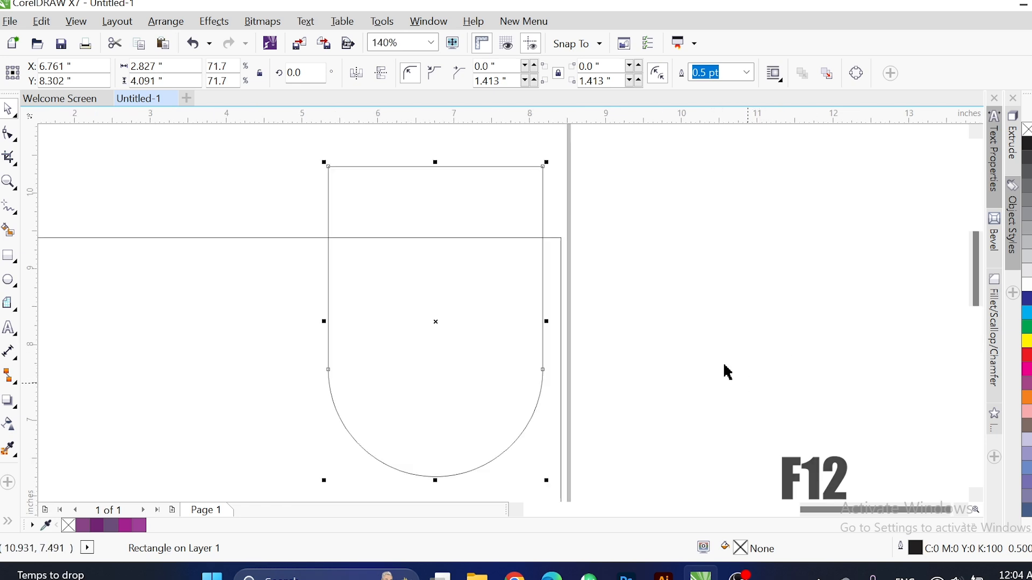
pyautogui.press('F12')
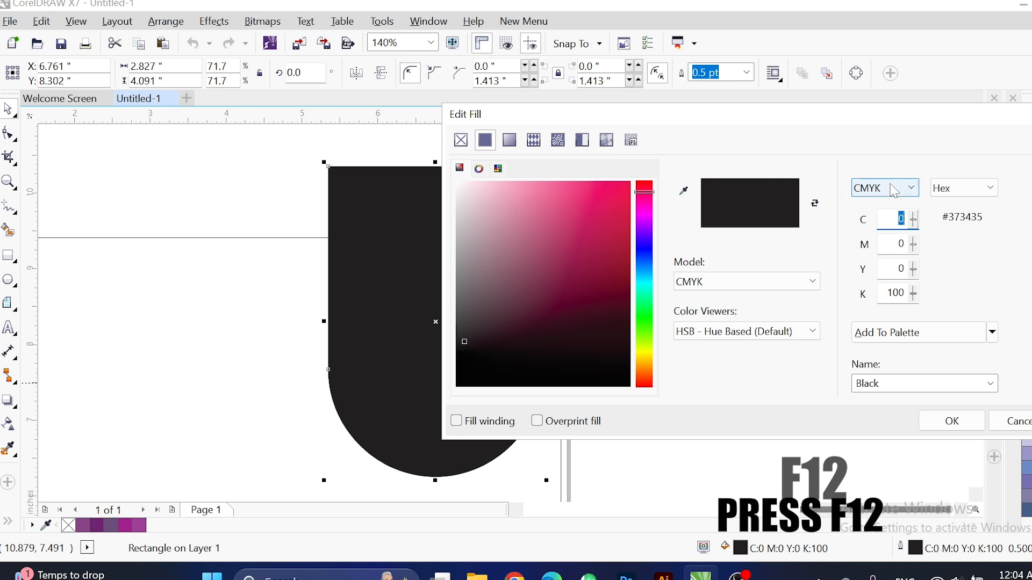
# Set the shape's CMYK fill to C100 M0 Y0 K0 for pure cyan.
pyautogui.click(865, 215)
pyautogui.doubleClick(901, 219)
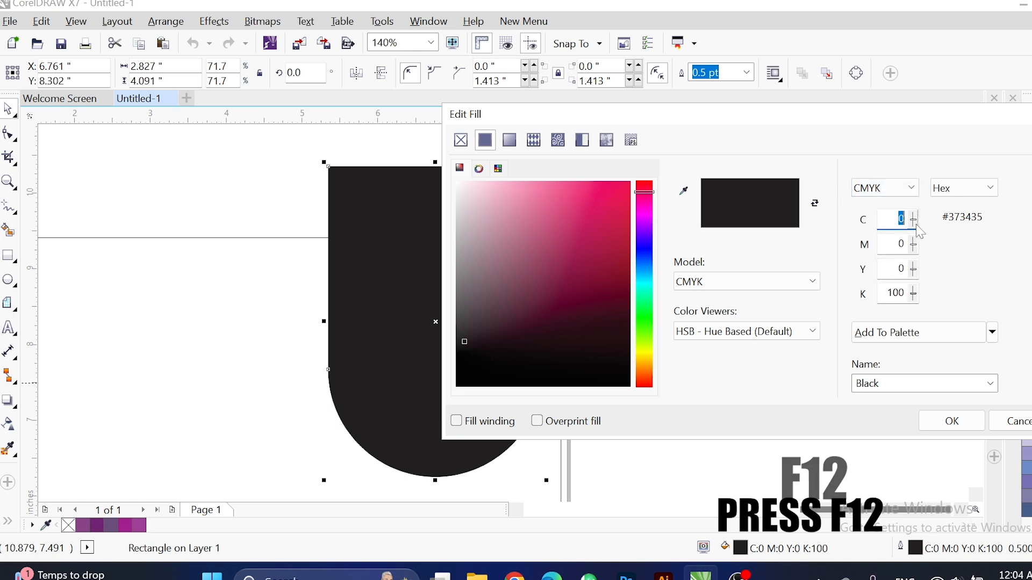
pyautogui.write('100')
pyautogui.press('Tab')
pyautogui.press('Tab')
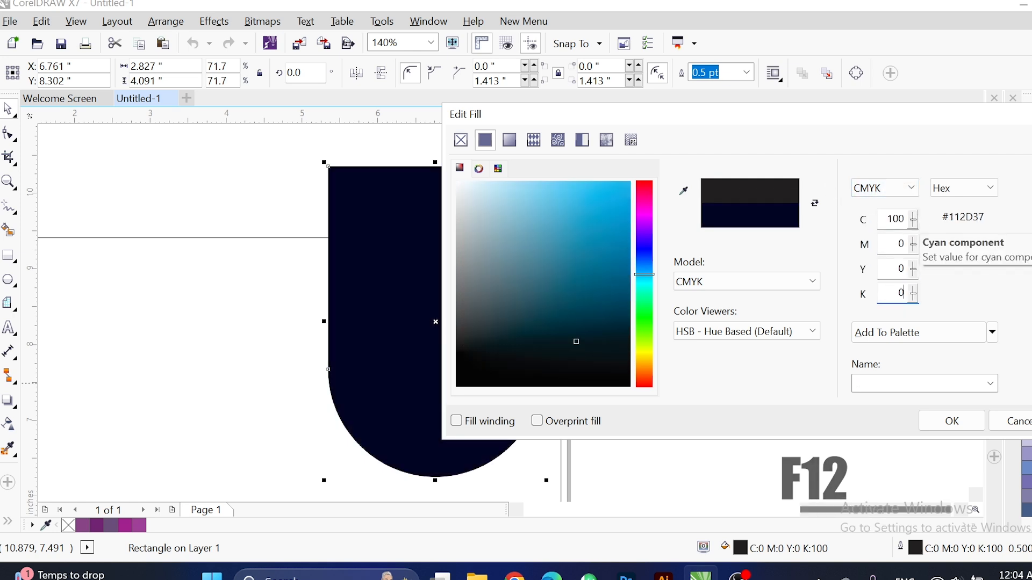
pyautogui.hotkey('shift', 'Tab')
pyautogui.hotkey('shift', 'Tab')
pyautogui.press('Return')
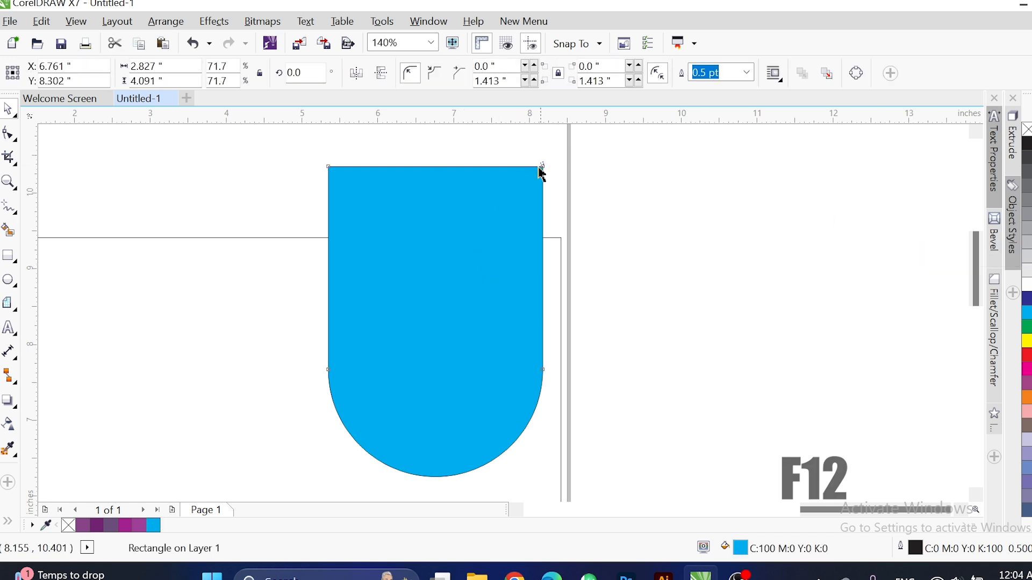
# Make a smaller inner copy, convert it to curves, and give it a 4.0 pt dotted outline.
pyautogui.moveTo(547, 165); pyautogui.dragTo(536, 172)
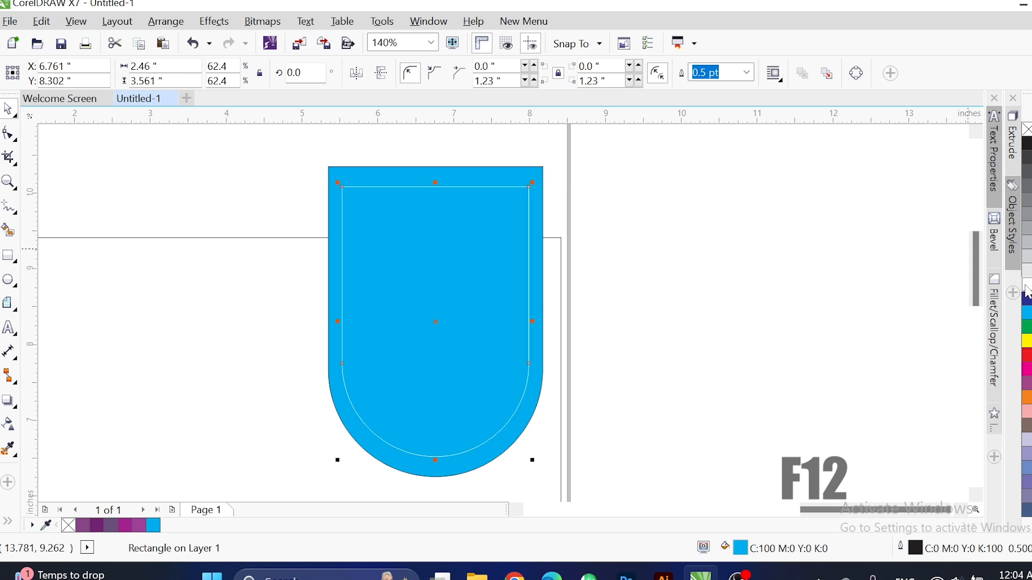
pyautogui.hotkey('ctrl', 'q')
pyautogui.click(500, 72)
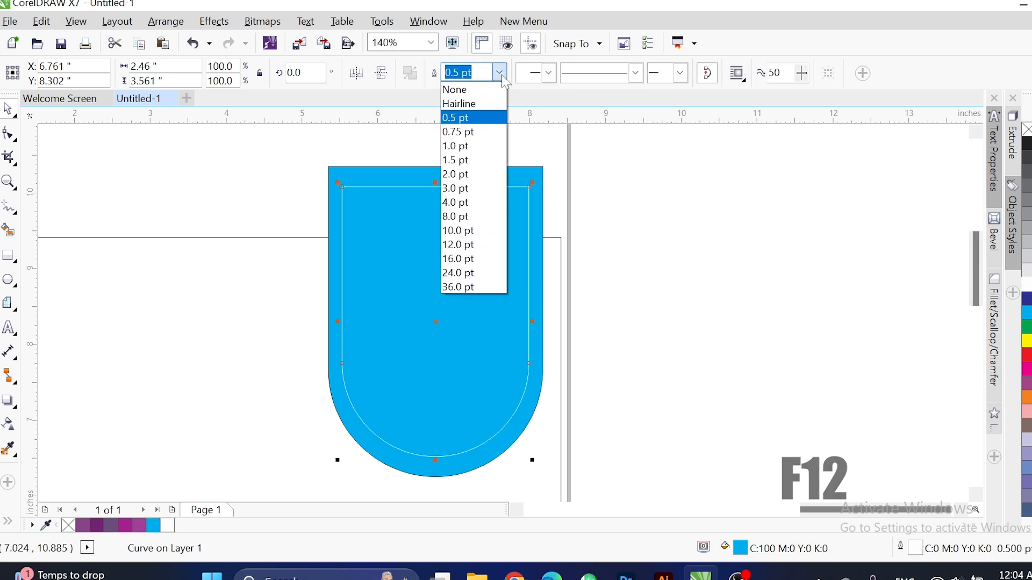
pyautogui.click(459, 200)
pyautogui.click(636, 72)
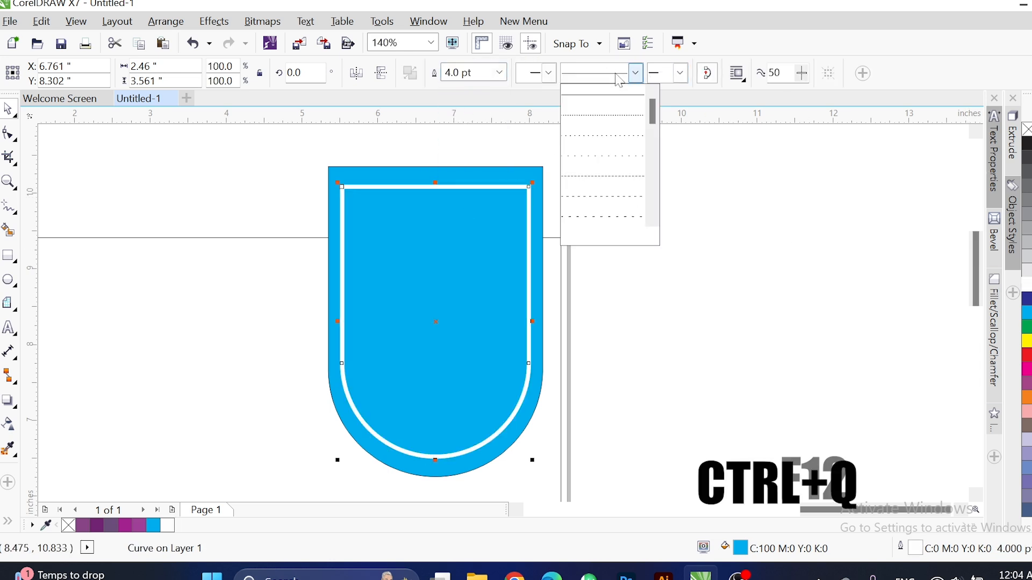
pyautogui.click(619, 129)
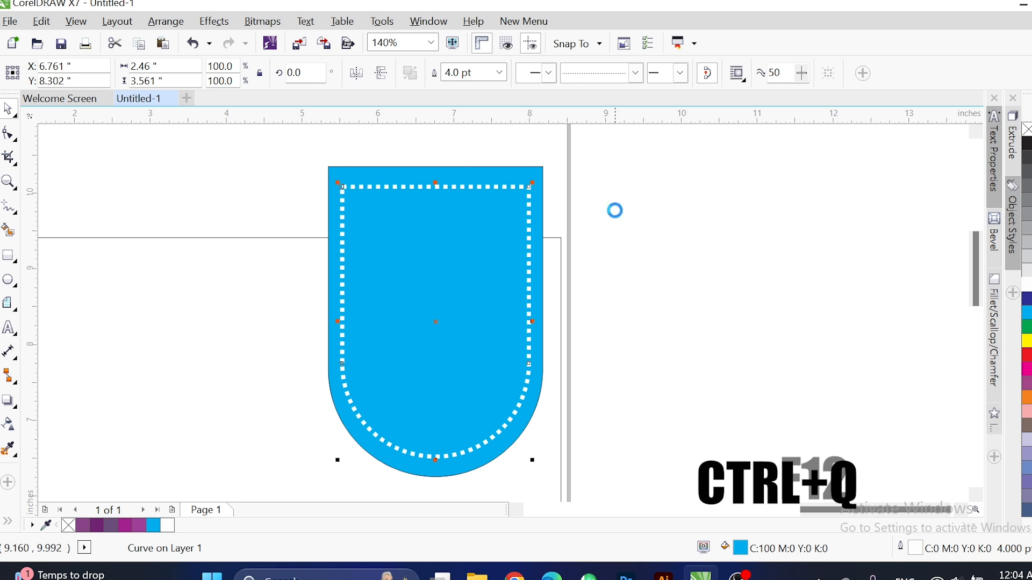
pyautogui.press('F12')
pyautogui.moveTo(299, 161); pyautogui.dragTo(562, 501)
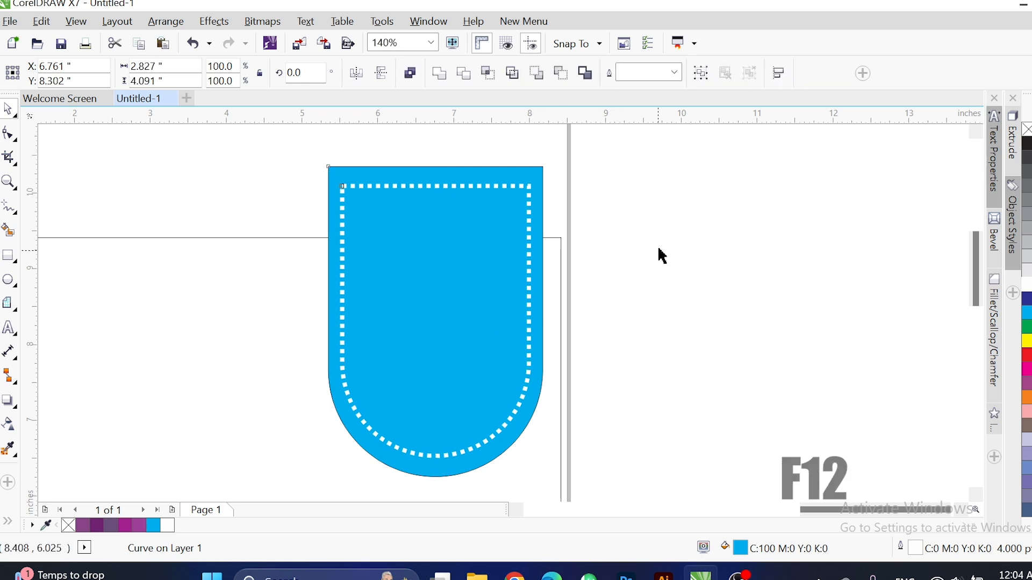
pyautogui.click(662, 256)
# PowerClip the cyan shape and its dotted copy inside the banner rectangle, trimming the top.
pyautogui.click(527, 169)
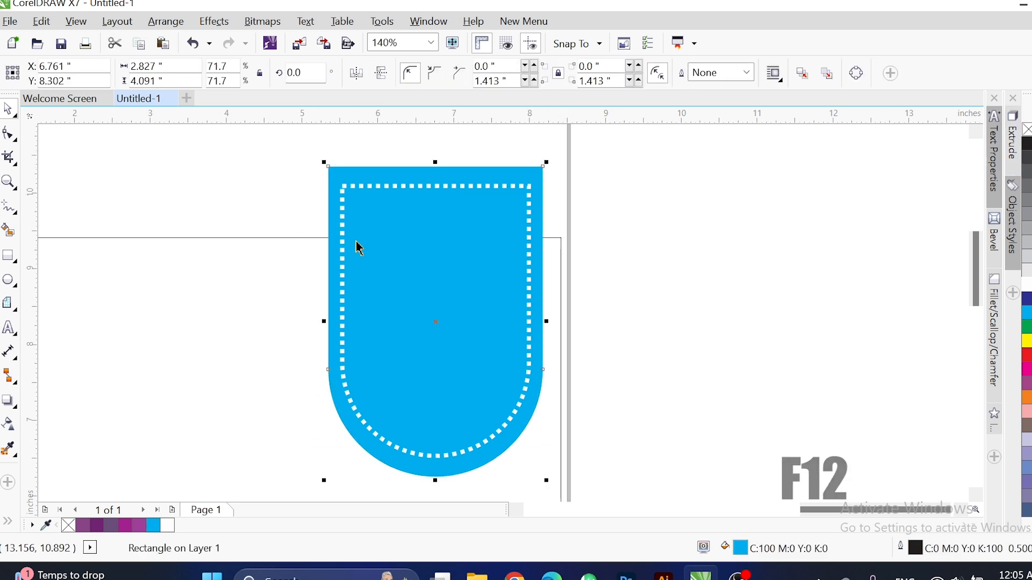
pyautogui.moveTo(291, 151); pyautogui.dragTo(597, 506)
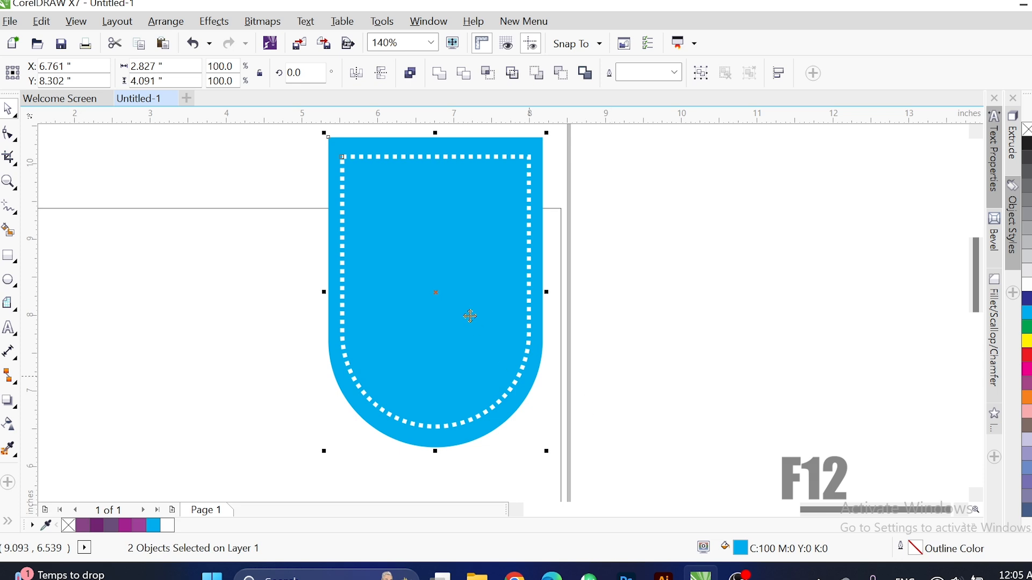
pyautogui.rightClick(466, 148)
pyautogui.click(519, 159)
pyautogui.click(490, 308)
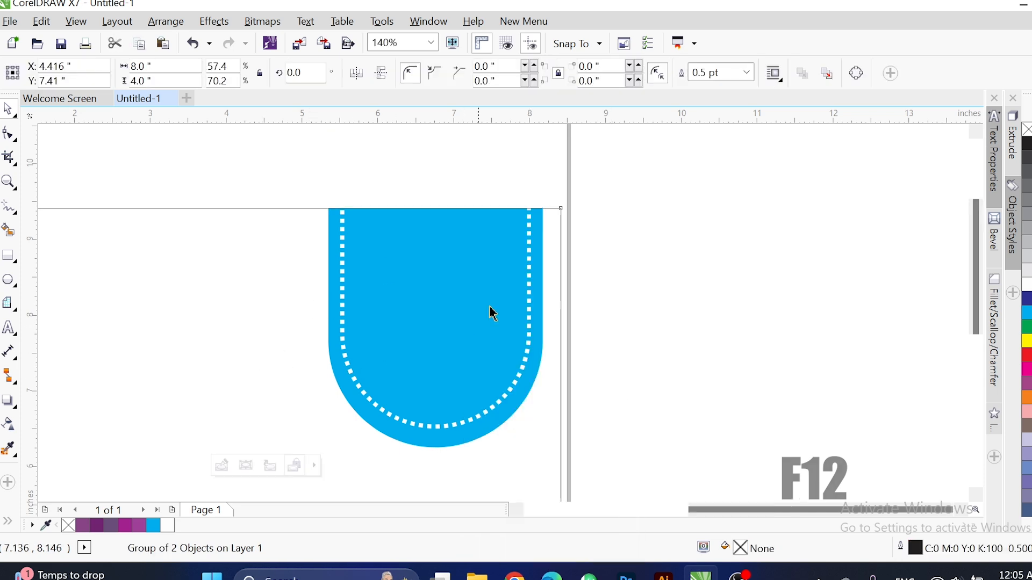
pyautogui.press('F3')
pyautogui.press('F2')
pyautogui.moveTo(494, 251); pyautogui.dragTo(82, 490)
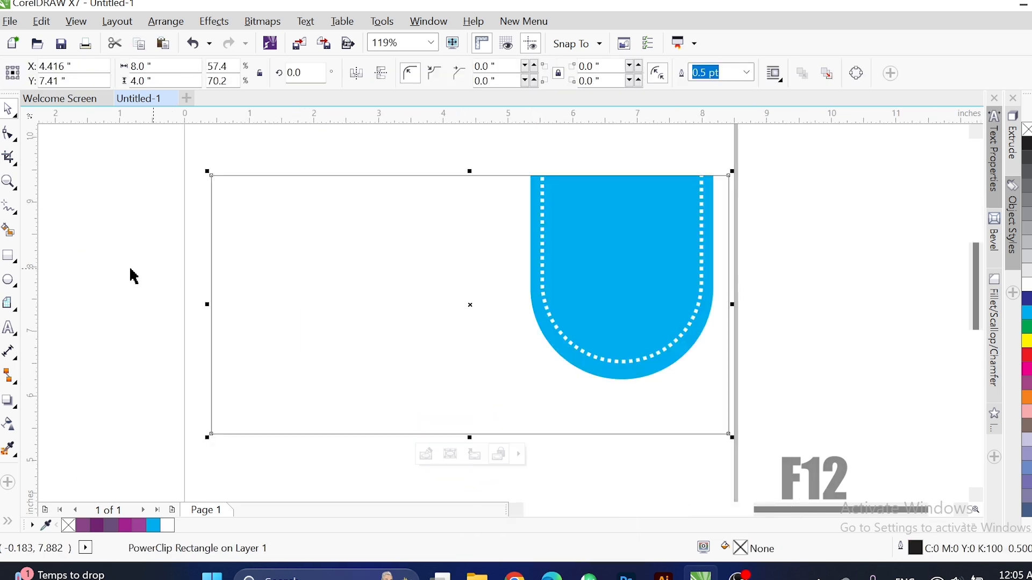
# Type 'AL-SYED MODEL SCHOOL' centred on two lines at the banner's upper left, then enlarge it.
pyautogui.click(8, 333)
pyautogui.click(120, 361)
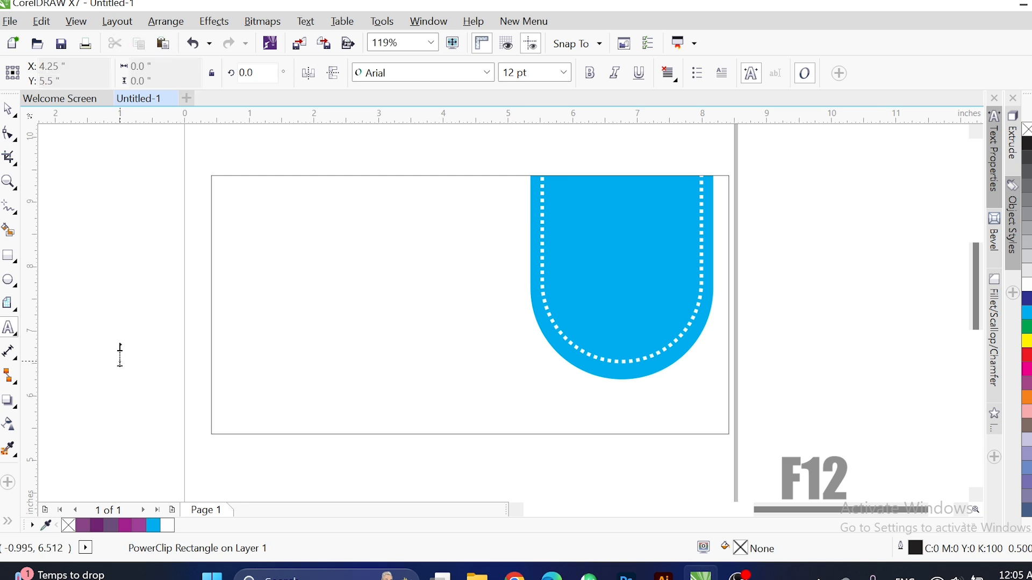
pyautogui.write('AL')
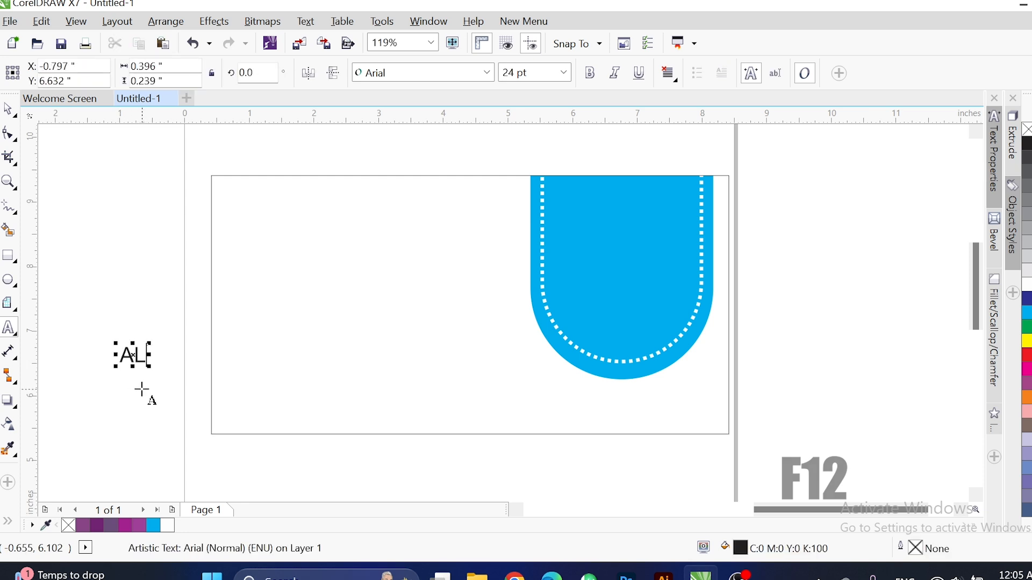
pyautogui.write('-SYED MODEL')
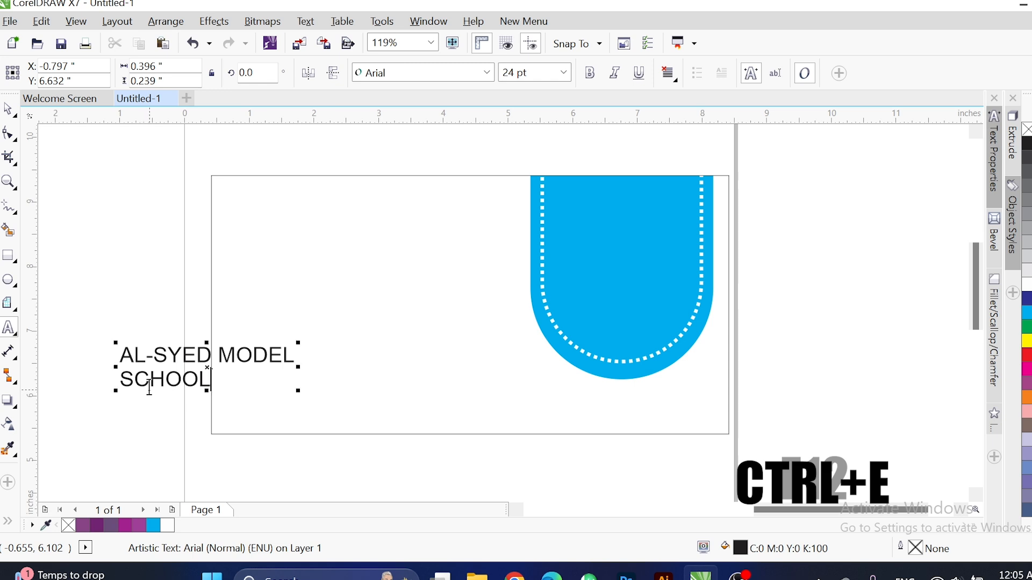
pyautogui.hotkey('ctrl', 'e')
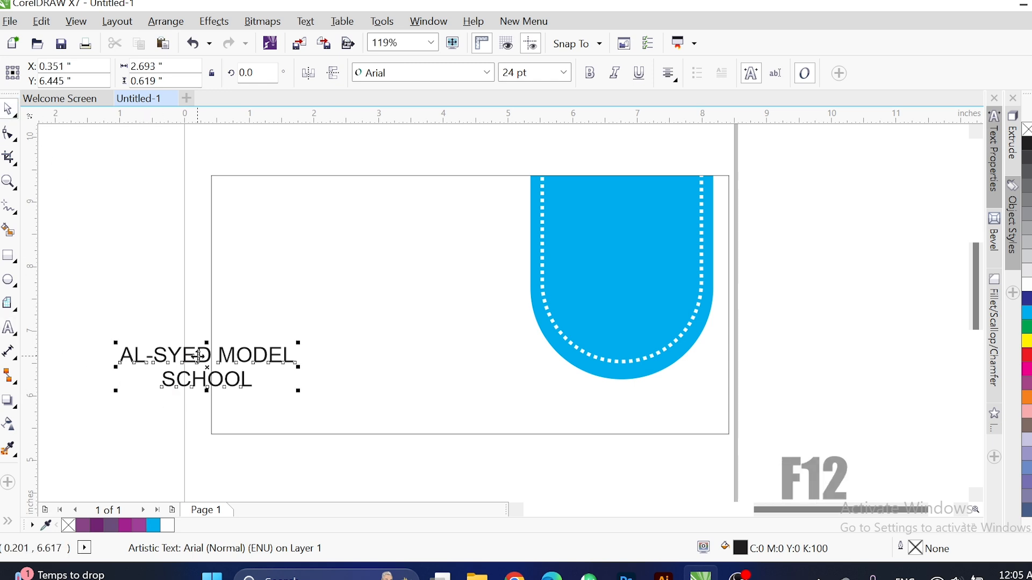
pyautogui.moveTo(200, 359); pyautogui.dragTo(332, 216)
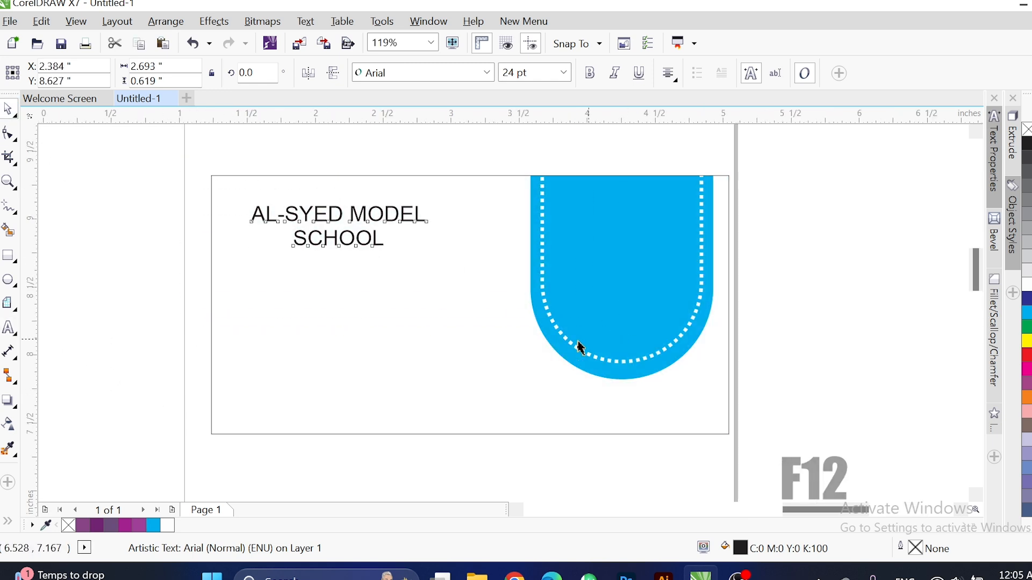
pyautogui.scroll(2, 581, 348)
pyautogui.moveTo(550, 316); pyautogui.dragTo(746, 513)
# Bold the title, set it in Mahameru DEMO Black, and remove the hyphen to read AL SYED.
pyautogui.hotkey('ctrl', 'b')
pyautogui.click(487, 73)
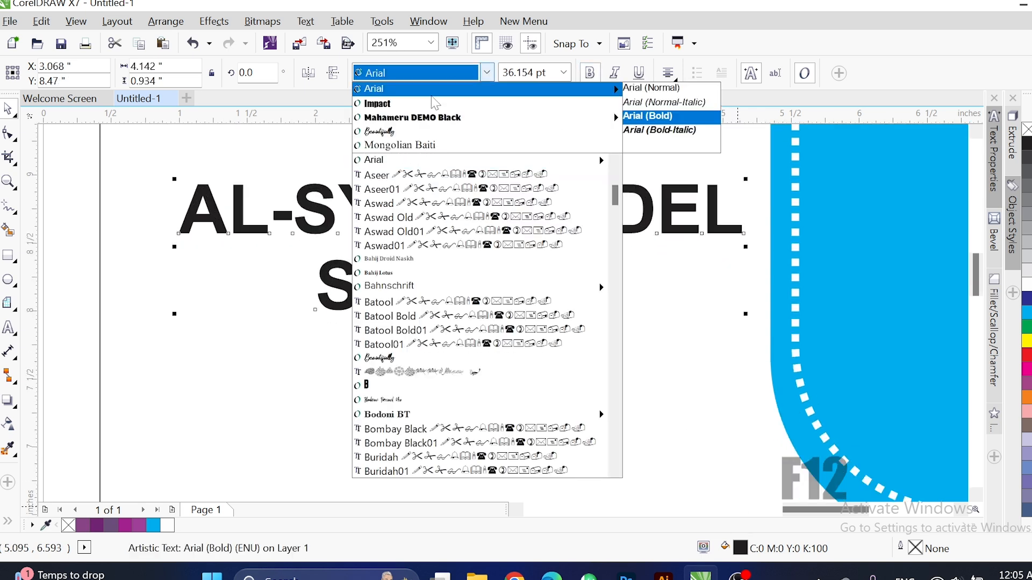
pyautogui.moveTo(412, 121)
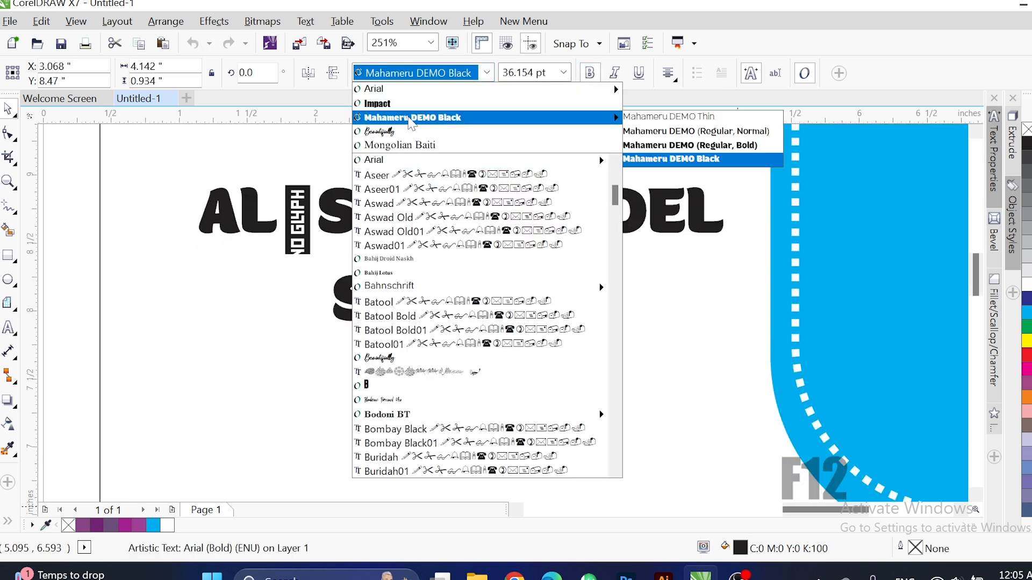
pyautogui.click(411, 120)
pyautogui.doubleClick(316, 200)
pyautogui.press('BackSpace')
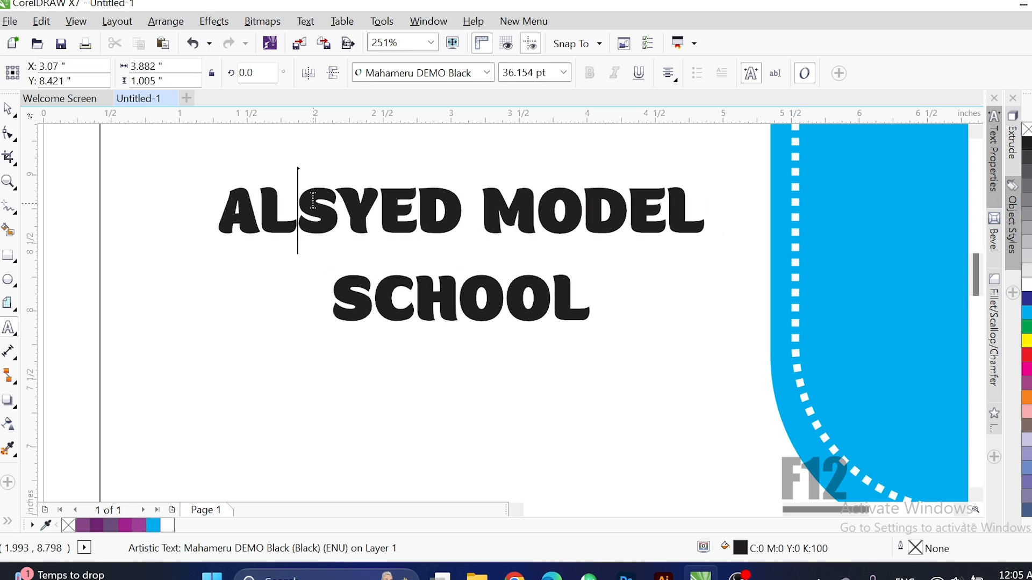
pyautogui.hotkey('ctrl', 'space')
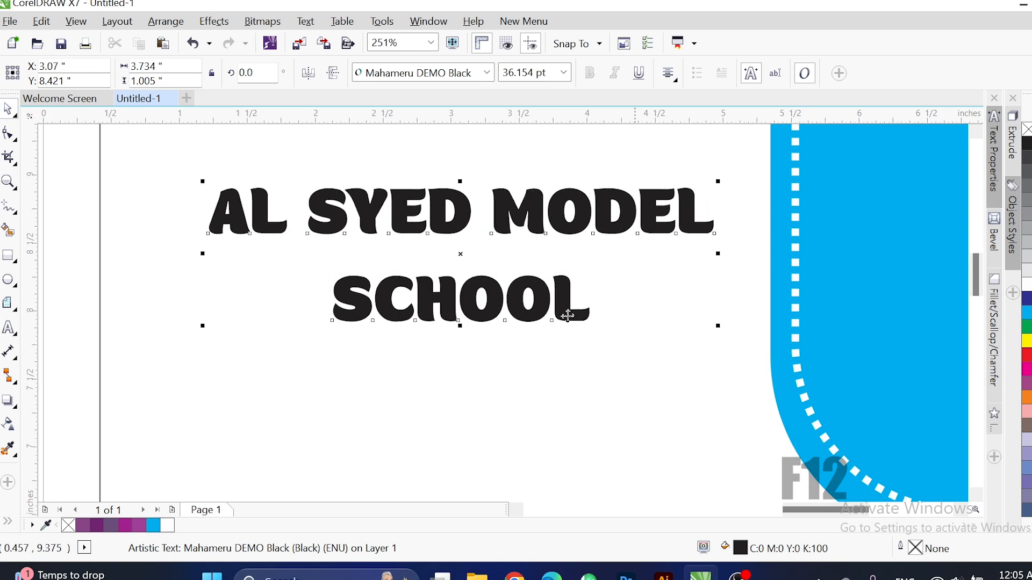
# Tighten the title's line spacing, shift it left and enlarge it to about 44.8 pt.
pyautogui.moveTo(204, 326); pyautogui.dragTo(202, 311)
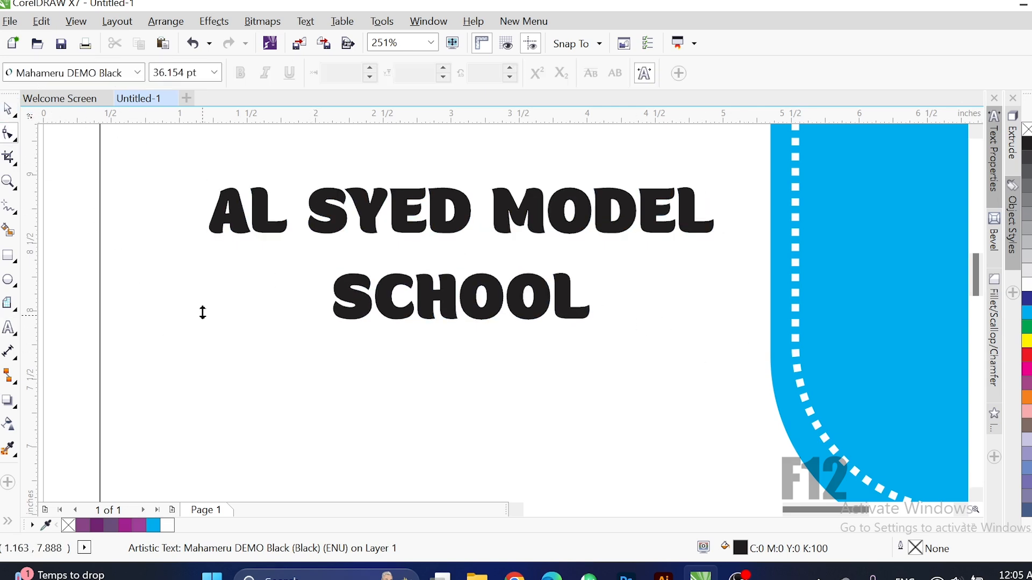
pyautogui.click(8, 107)
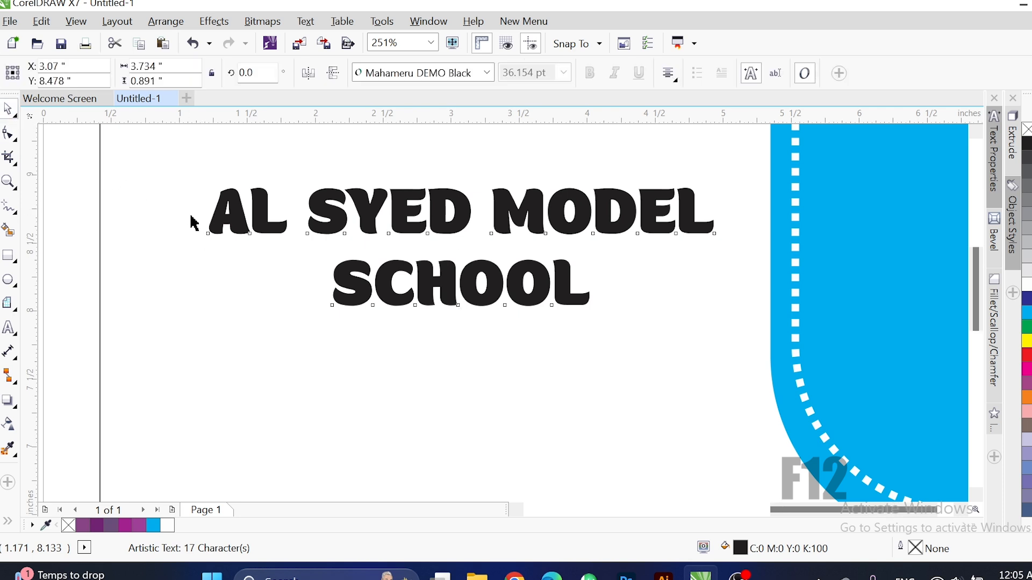
pyautogui.scroll(-3, 162, 198)
pyautogui.moveTo(577, 354); pyautogui.dragTo(598, 358)
pyautogui.moveTo(506, 237); pyautogui.dragTo(442, 231)
pyautogui.moveTo(598, 311); pyautogui.dragTo(702, 393)
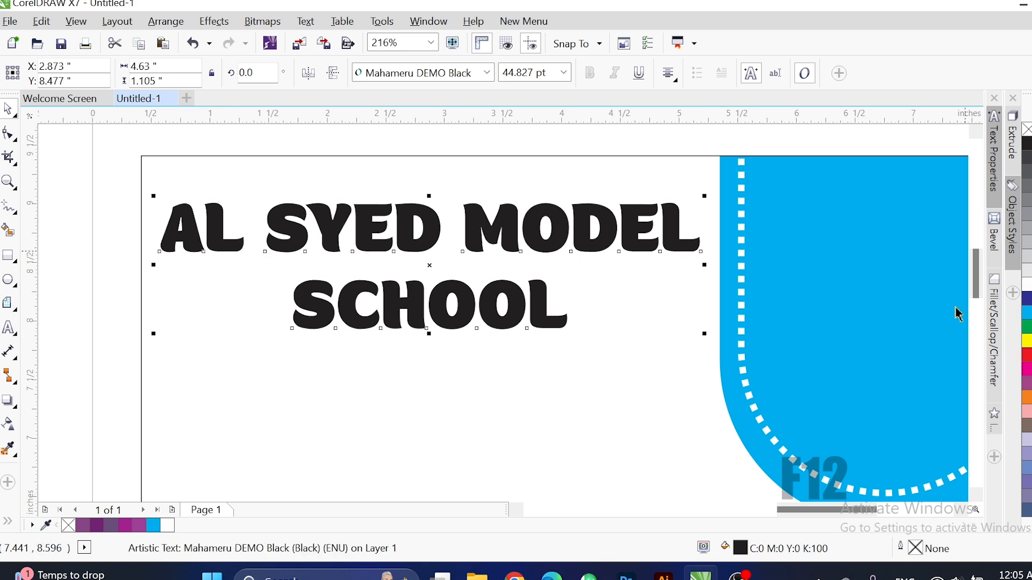
pyautogui.press('F10')
# Colour the words AL SYED cyan.
pyautogui.click(10, 329)
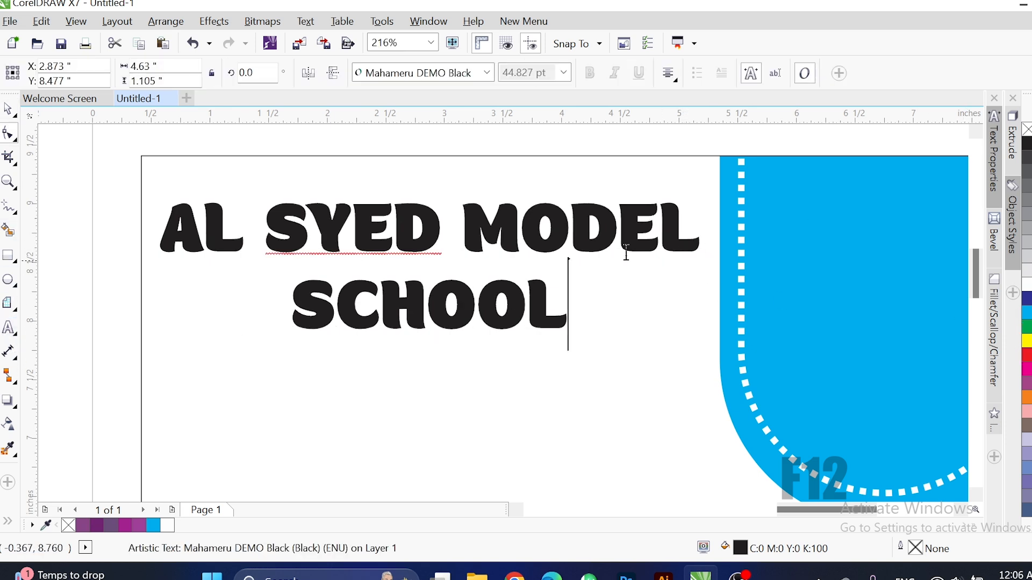
pyautogui.moveTo(444, 207); pyautogui.dragTo(155, 242)
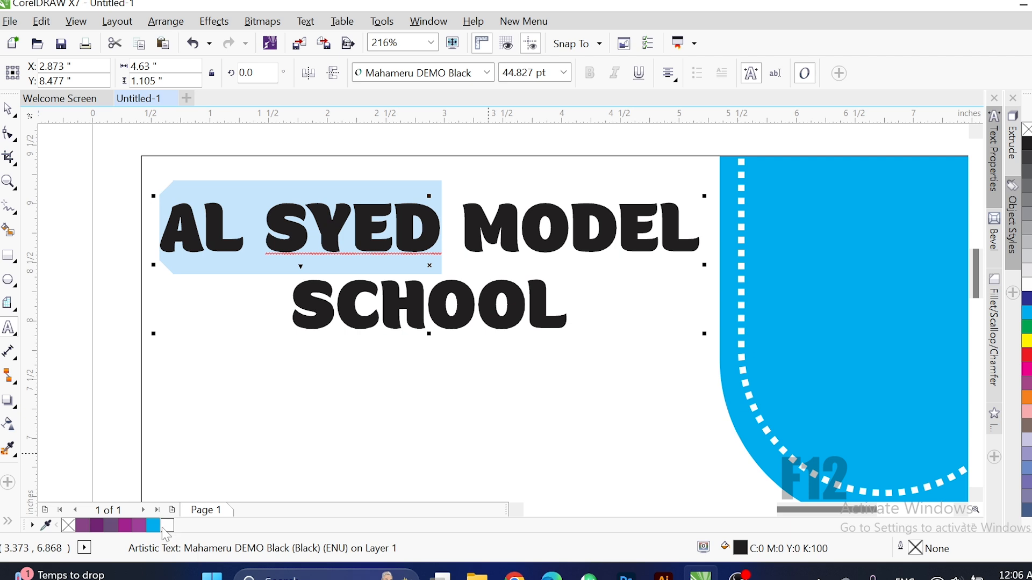
pyautogui.click(154, 526)
pyautogui.click(9, 110)
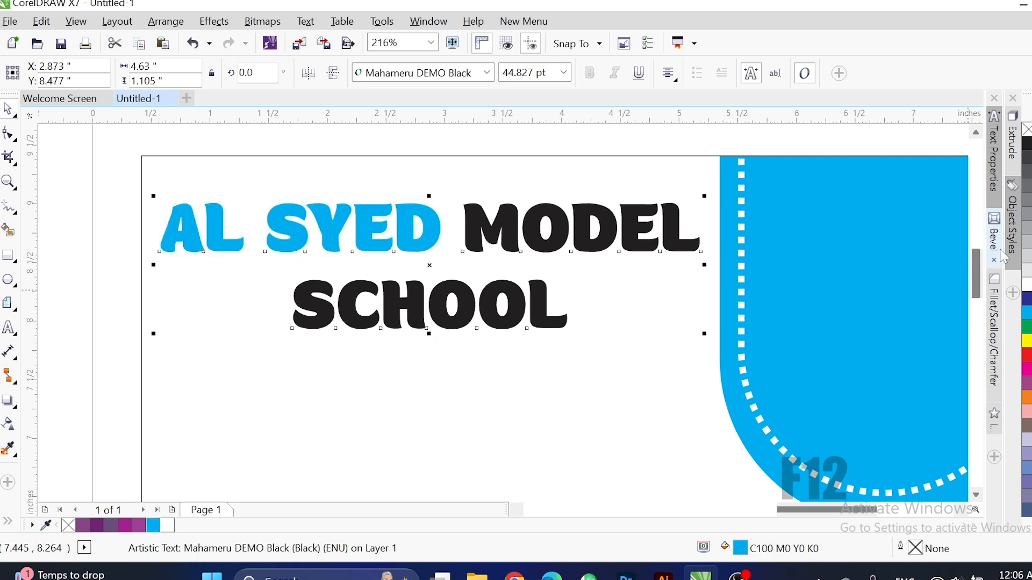
# Give the title a 4.0 pt white outline with rounded corners, behind the fill.
pyautogui.press('F12')
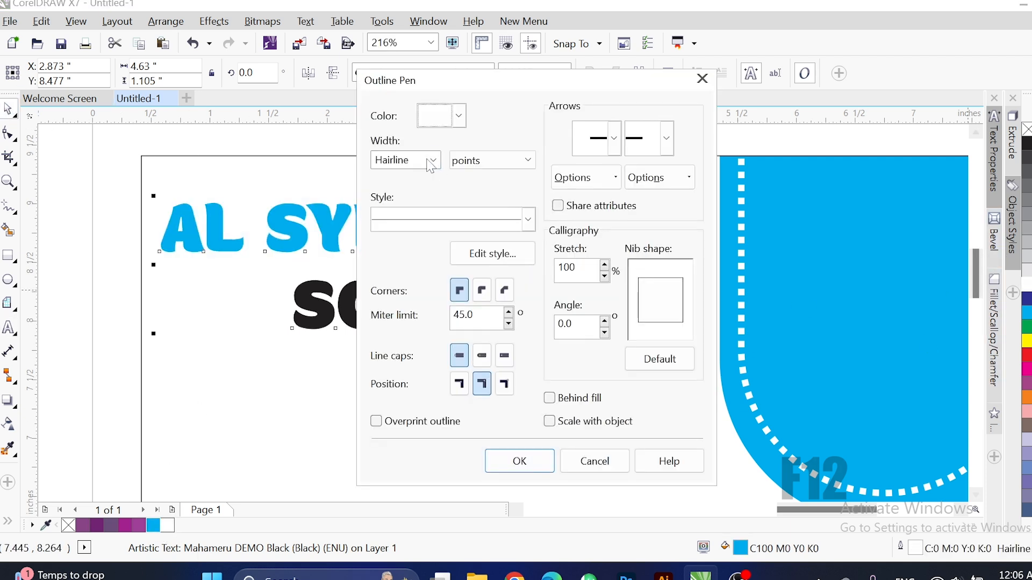
pyautogui.click(433, 160)
pyautogui.click(398, 288)
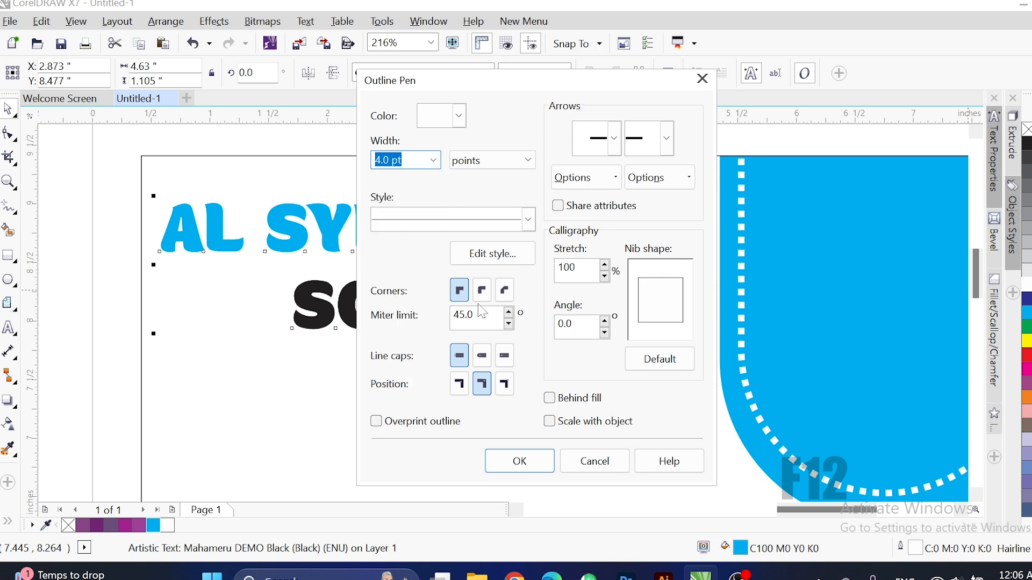
pyautogui.click(482, 290)
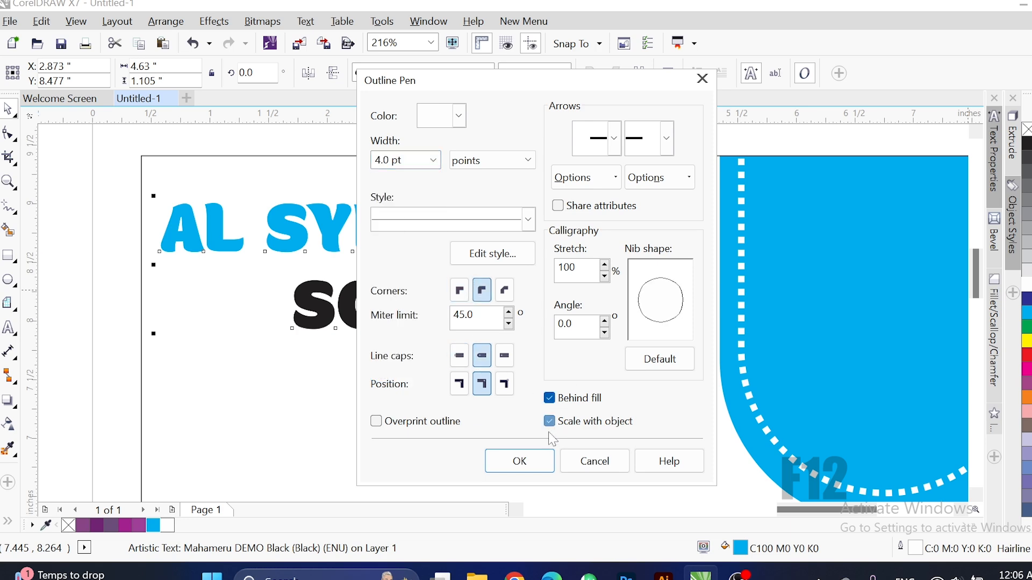
pyautogui.click(533, 462)
# Cast a drop shadow downward from the title with feather set to 5.
pyautogui.click(9, 400)
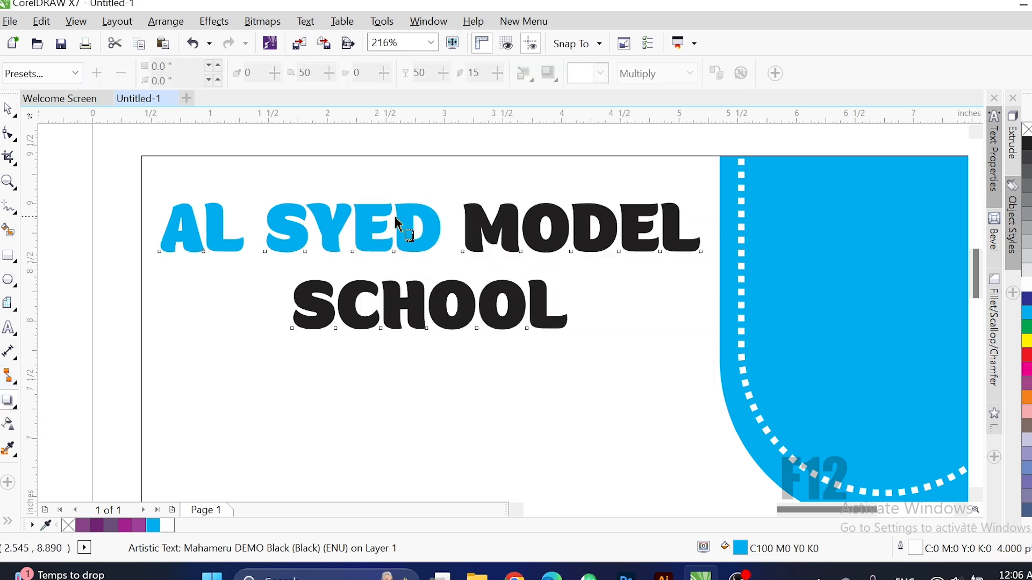
pyautogui.moveTo(405, 224); pyautogui.dragTo(420, 341)
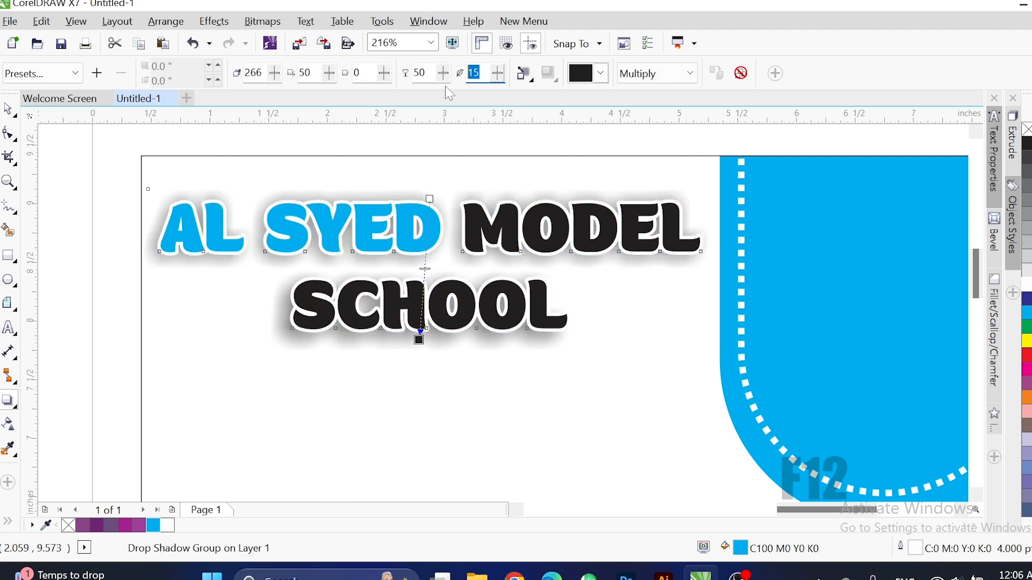
pyautogui.click(422, 73)
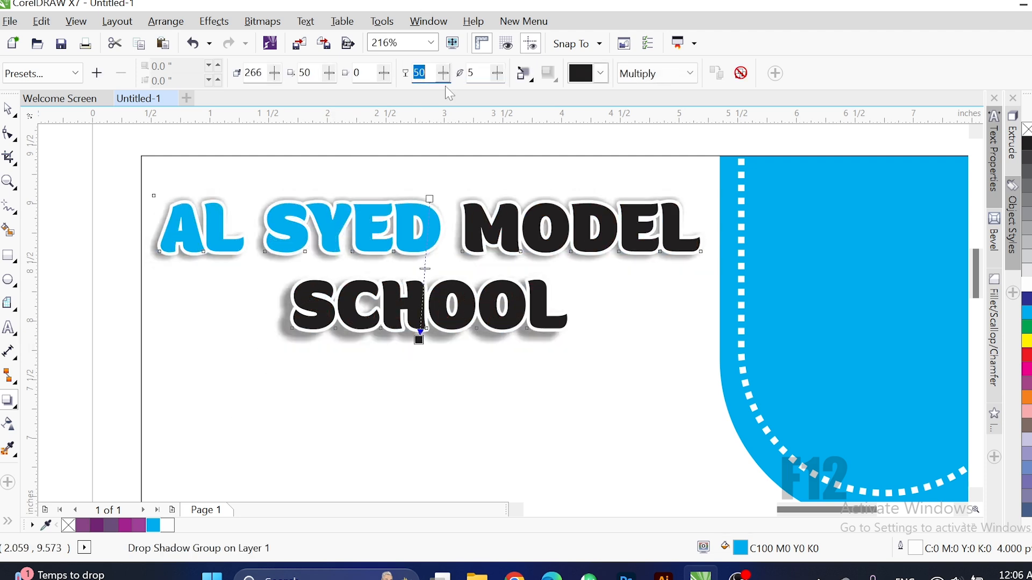
pyautogui.click(8, 401)
pyautogui.press('Up')
pyautogui.press('Up')
pyautogui.press('Up')
pyautogui.press('Up')
pyautogui.press('Right')
pyautogui.press('Right')
pyautogui.press('Right')
pyautogui.press('Right')
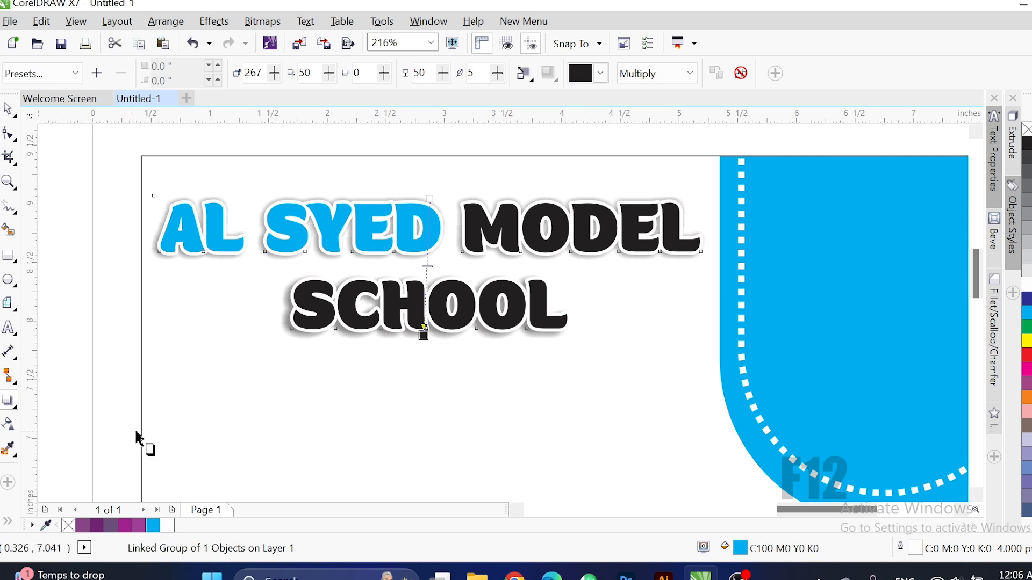
# Deselect the title and zoom out, then back in on the banner's lower right.
pyautogui.click(5, 110)
pyautogui.scroll(-1, 443, 310)
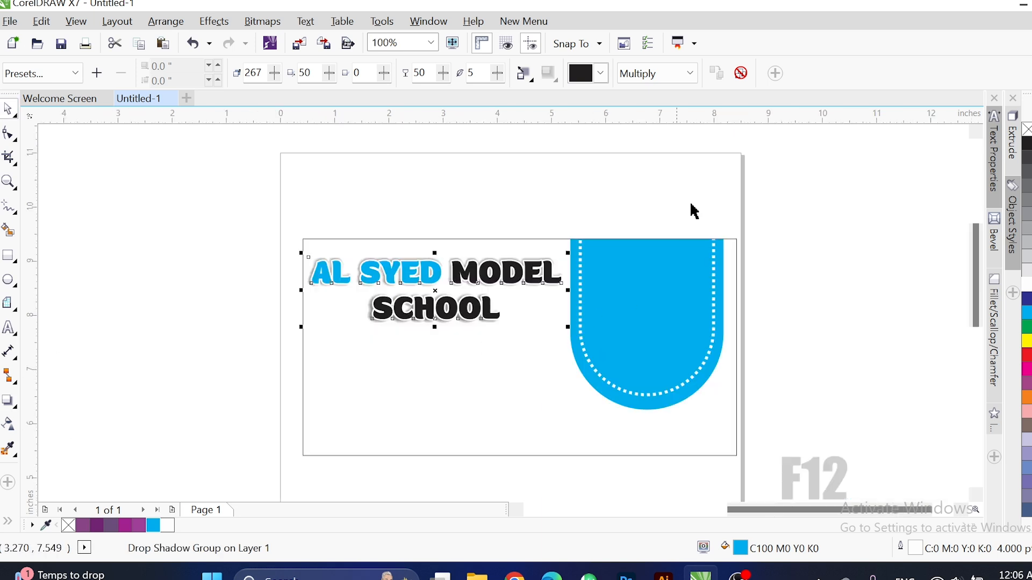
pyautogui.click(688, 190)
pyautogui.press('F2')
pyautogui.moveTo(263, 202); pyautogui.dragTo(749, 481)
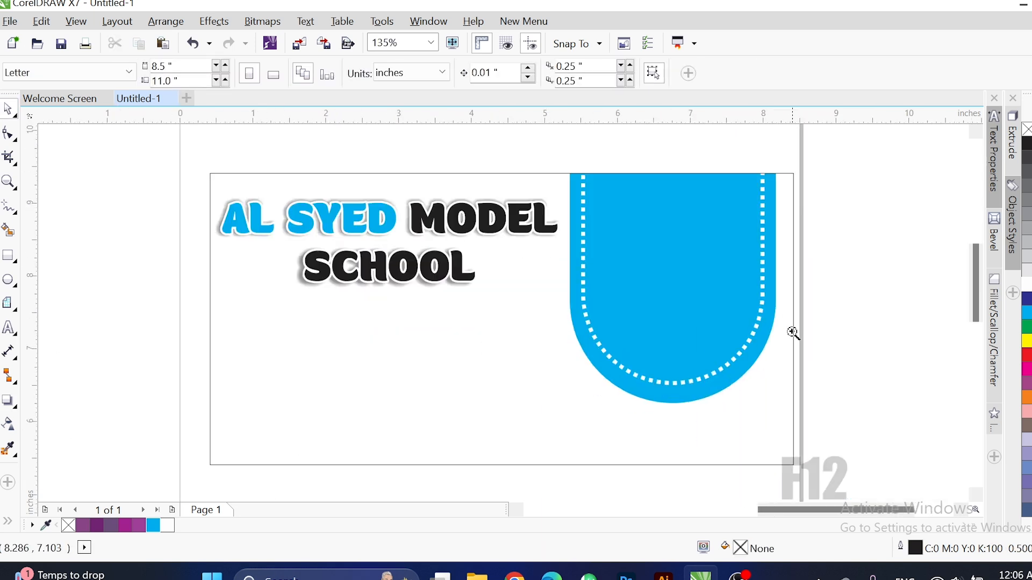
pyautogui.moveTo(798, 288); pyautogui.dragTo(557, 490)
pyautogui.scroll(-2, 696, 312)
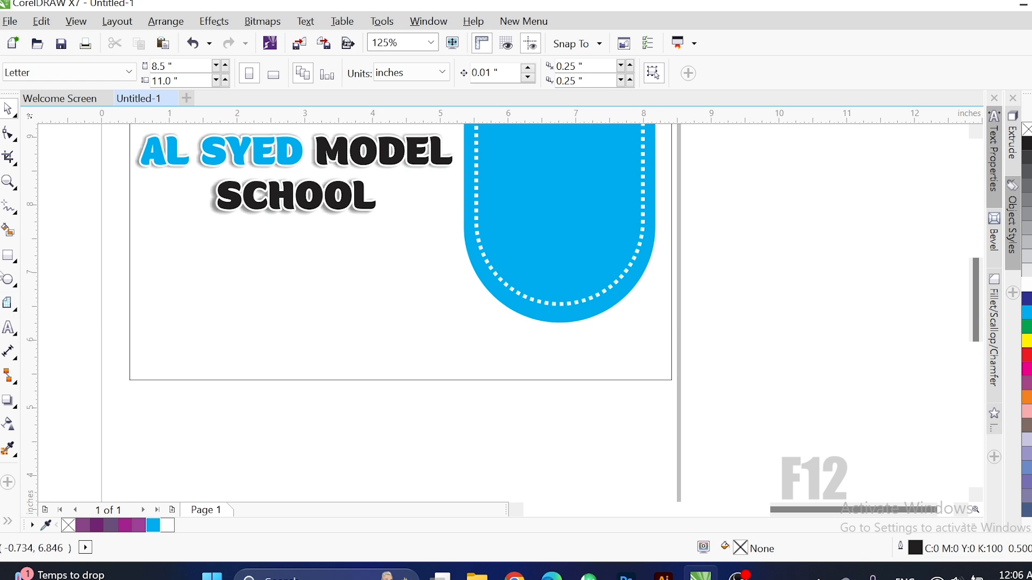
# Draw a long cyan bar along the page bottom.
pyautogui.click(8, 255)
pyautogui.moveTo(129, 337); pyautogui.dragTo(482, 383)
pyautogui.click(154, 526)
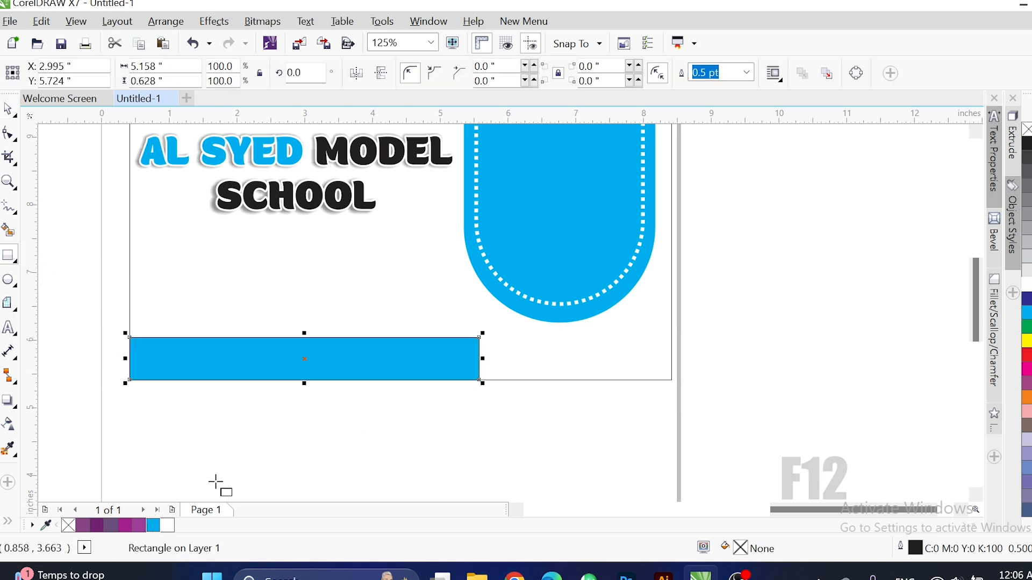
# Mirror a copy of the bar to the right, fill it black, and remove both outlines.
pyautogui.moveTo(124, 359); pyautogui.dragTo(624, 351)
pyautogui.rightClick(623, 352)
pyautogui.moveTo(831, 358); pyautogui.dragTo(675, 370)
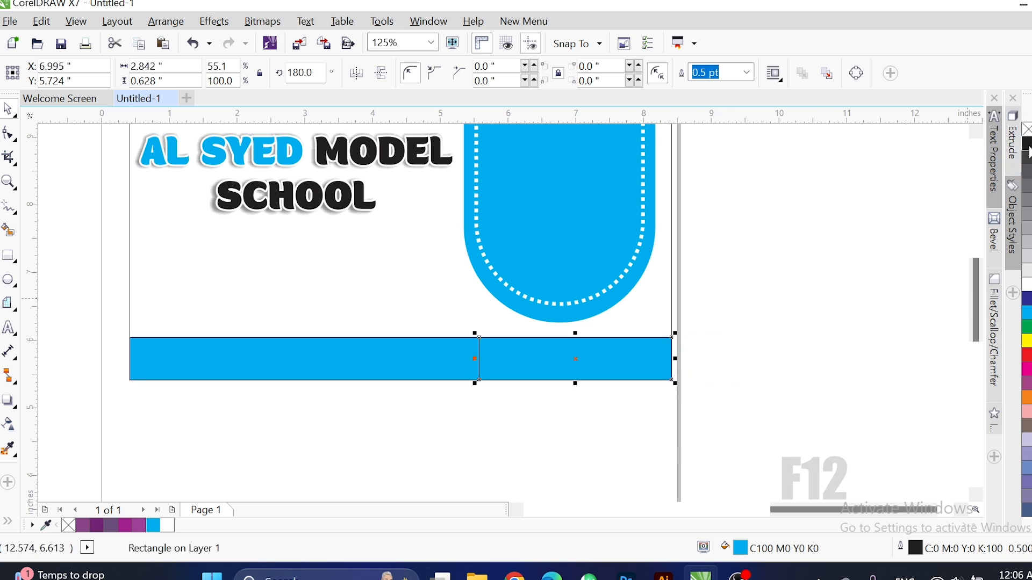
pyautogui.click(1028, 143)
pyautogui.keyDown('shift'); pyautogui.click(432, 373); pyautogui.keyUp('shift')
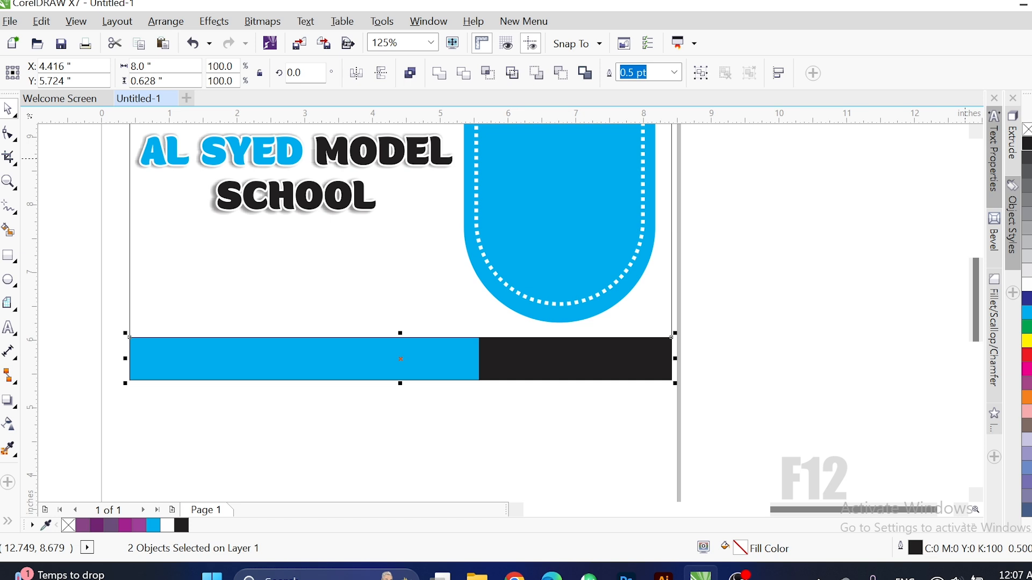
pyautogui.rightClick(1029, 130)
pyautogui.click(732, 293)
# Stretch the black bar leftward to meet the cyan bar.
pyautogui.scroll(2, 554, 393)
pyautogui.click(625, 298)
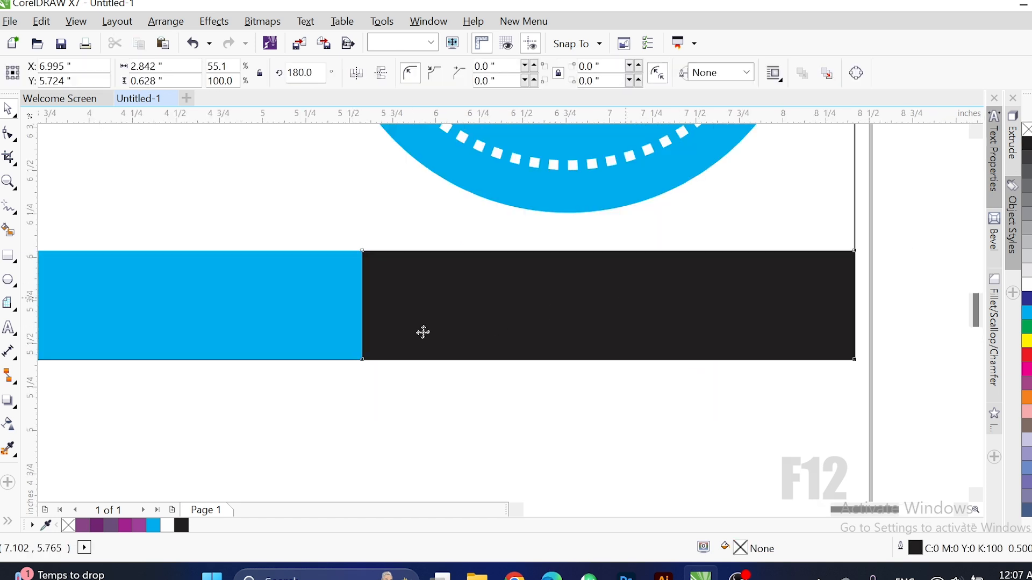
pyautogui.moveTo(362, 306); pyautogui.dragTo(272, 364)
pyautogui.scroll(-2, 286, 387)
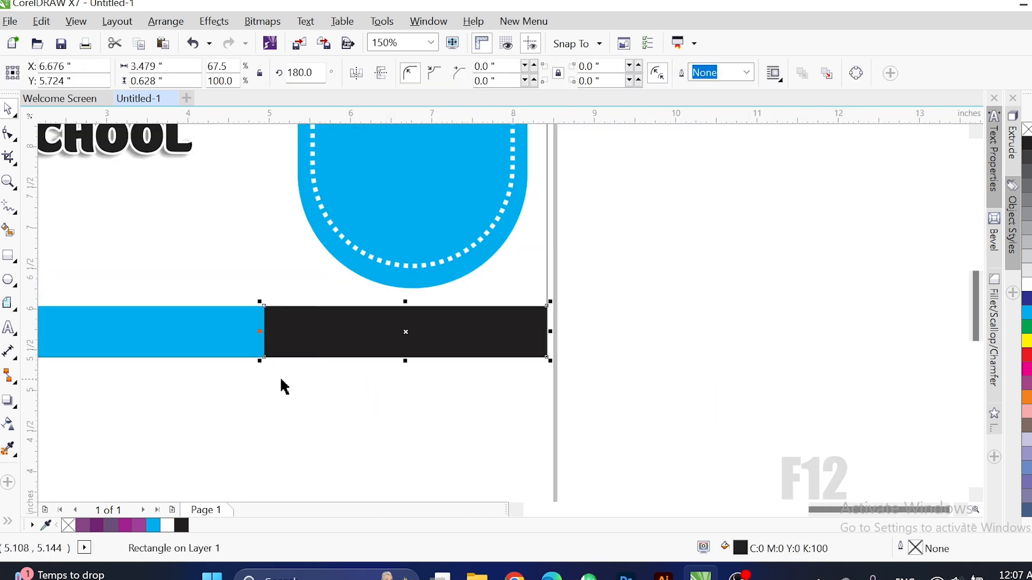
pyautogui.scroll(-1, 317, 379)
pyautogui.press('F2')
pyautogui.moveTo(499, 185); pyautogui.dragTo(97, 402)
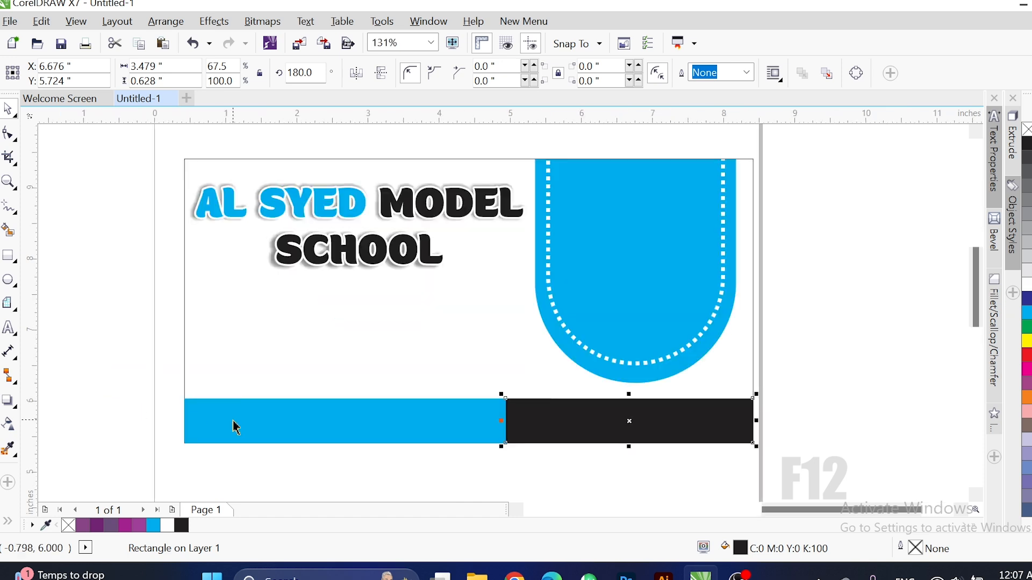
pyautogui.click(11, 329)
# Type 'Cont:' followed by two phone numbers separated by a slash below the bars.
pyautogui.click(201, 413)
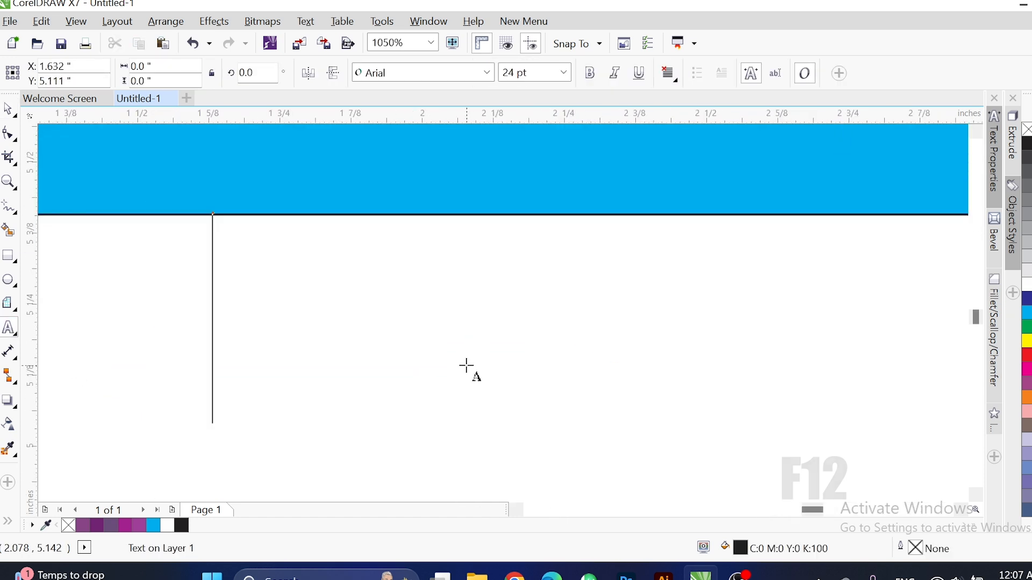
pyautogui.write('Cont:')
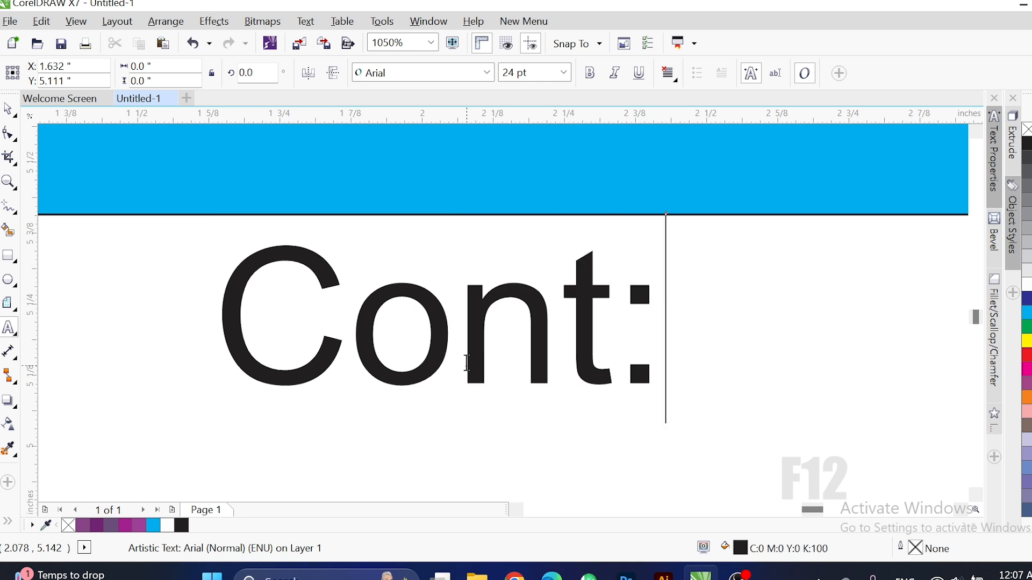
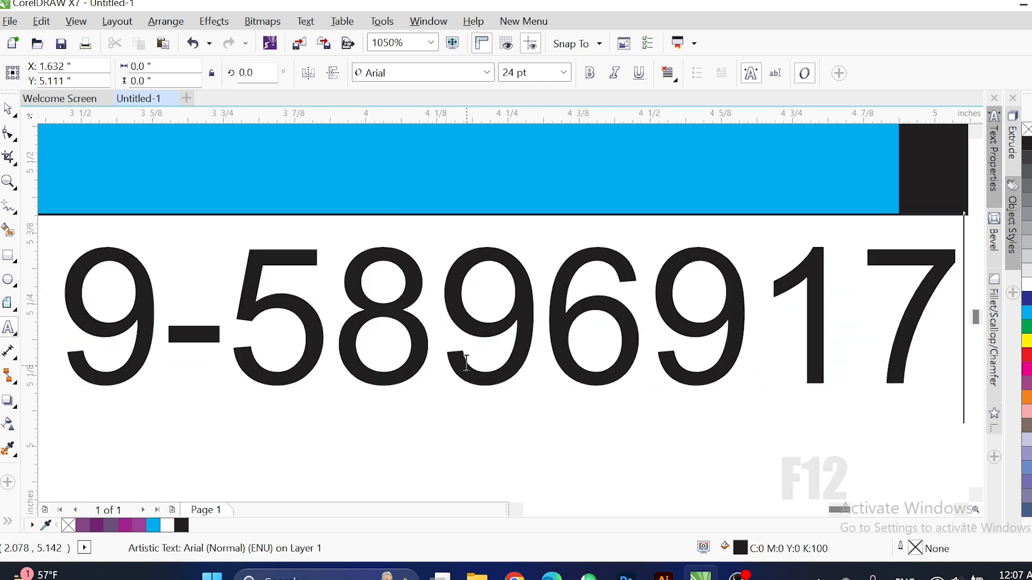
pyautogui.scroll(-2, 467, 364)
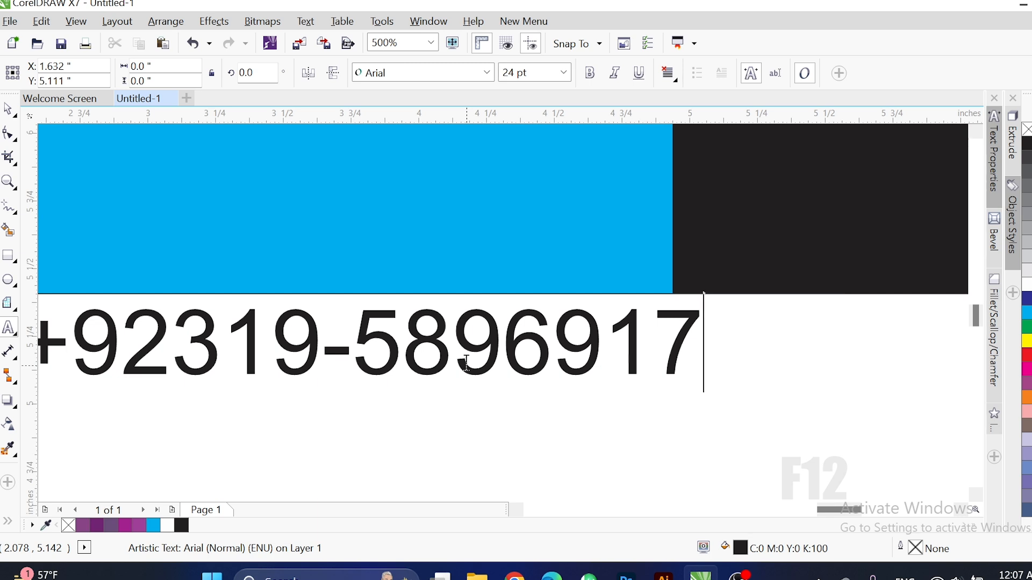
pyautogui.scroll(-1, 467, 363)
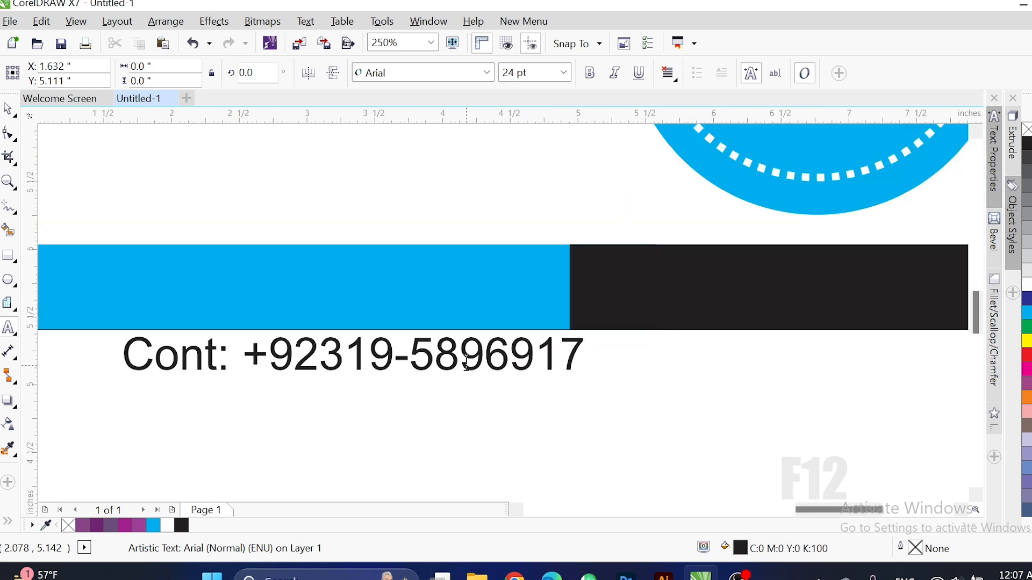
pyautogui.hotkey('ctrl', 'space')
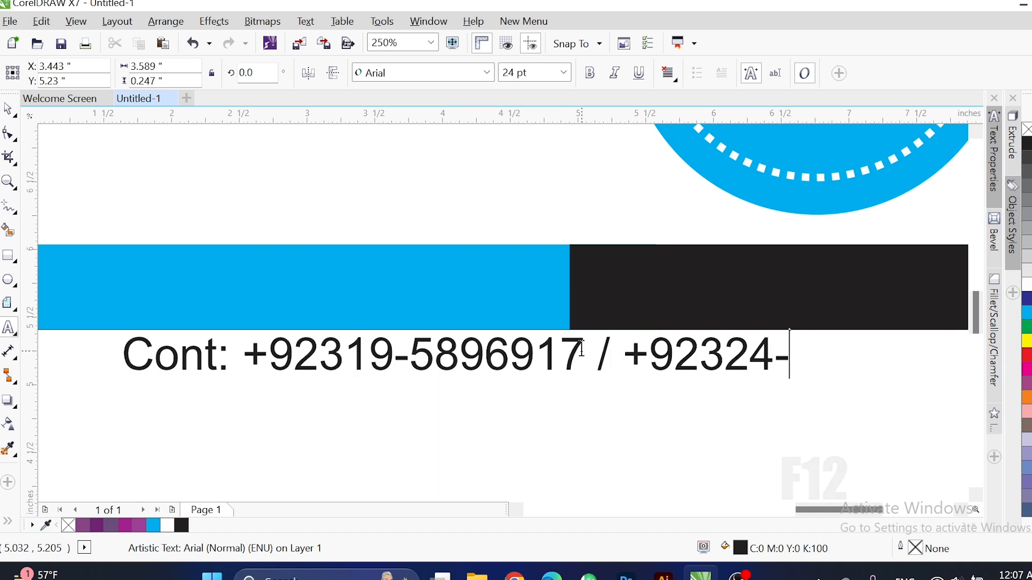
pyautogui.write('12320')
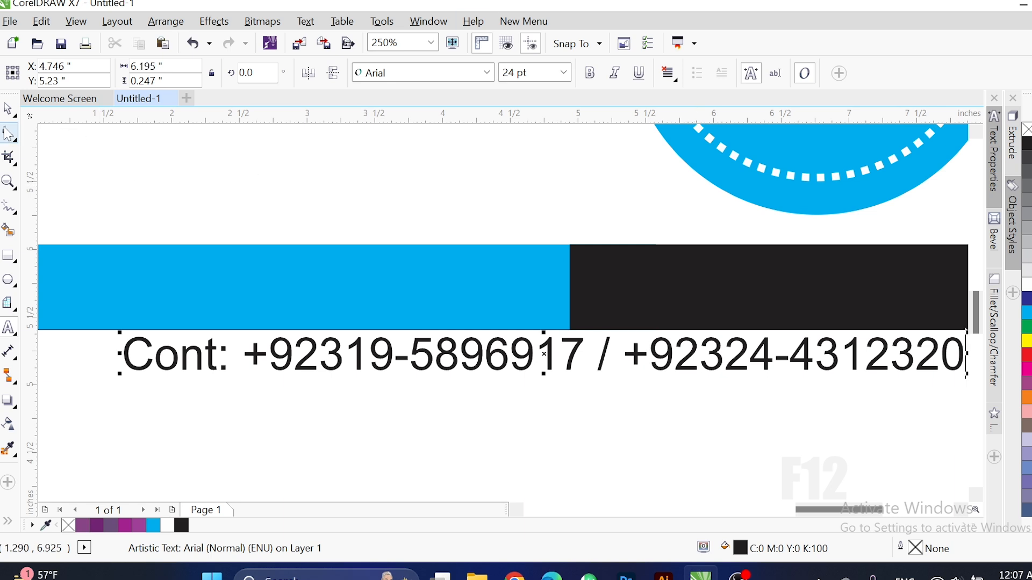
# Make the contact phone numbers bold and set them in the Impact font.
pyautogui.click(590, 74)
pyautogui.click(487, 73)
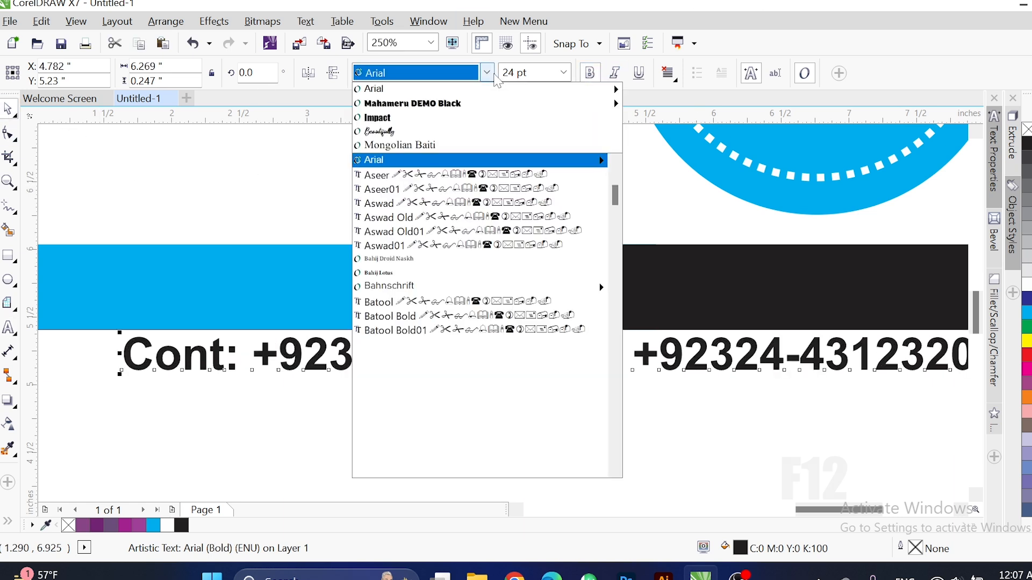
pyautogui.click(448, 117)
pyautogui.scroll(-1, 509, 369)
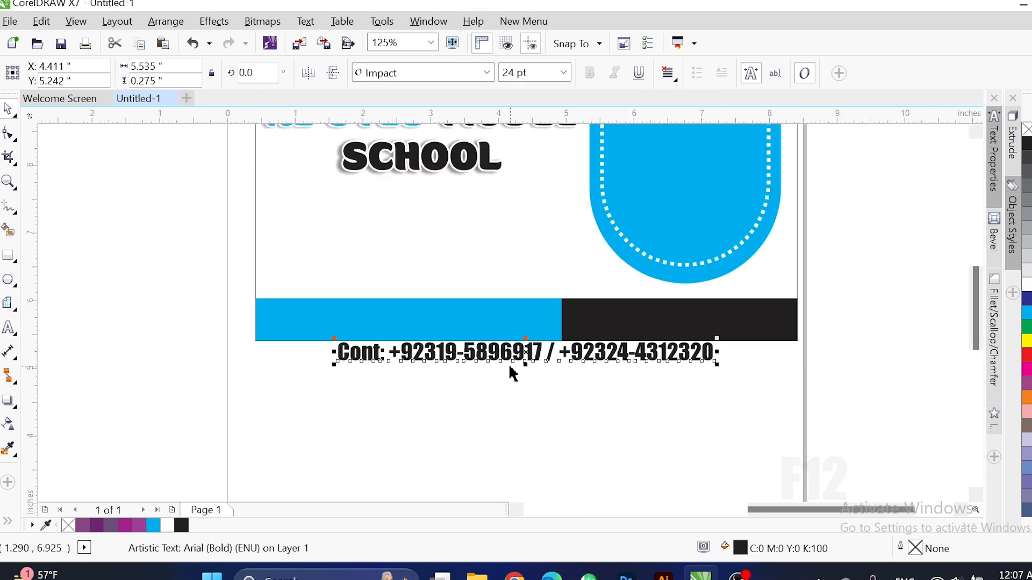
pyautogui.scroll(2, 779, 387)
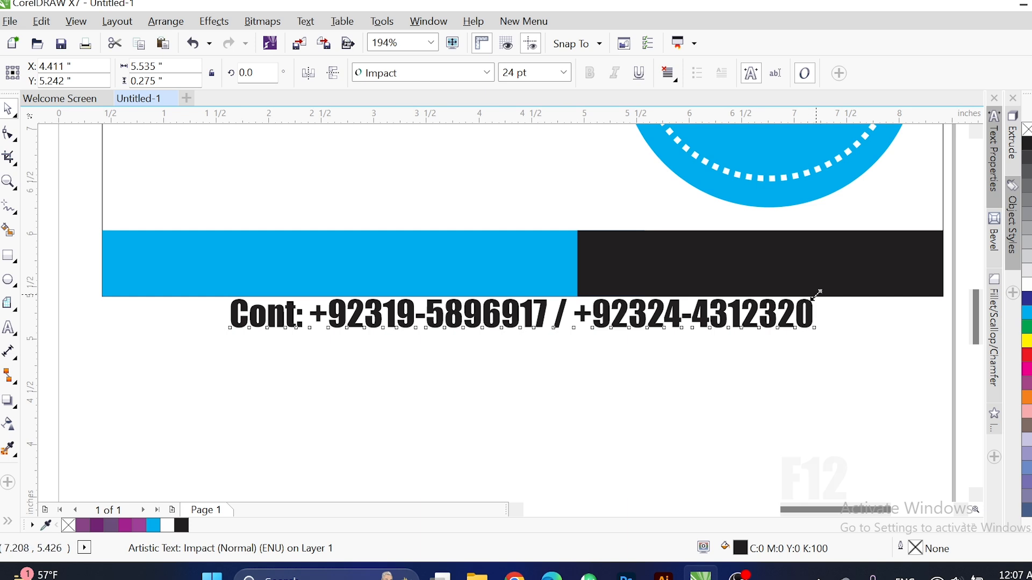
# Move the contact text onto the blue bar and stretch it to fill the bar, about 24.5 pt.
pyautogui.moveTo(819, 293); pyautogui.dragTo(612, 323)
pyautogui.moveTo(613, 320); pyautogui.dragTo(526, 276)
pyautogui.press('F2')
pyautogui.moveTo(75, 208); pyautogui.dragTo(585, 332)
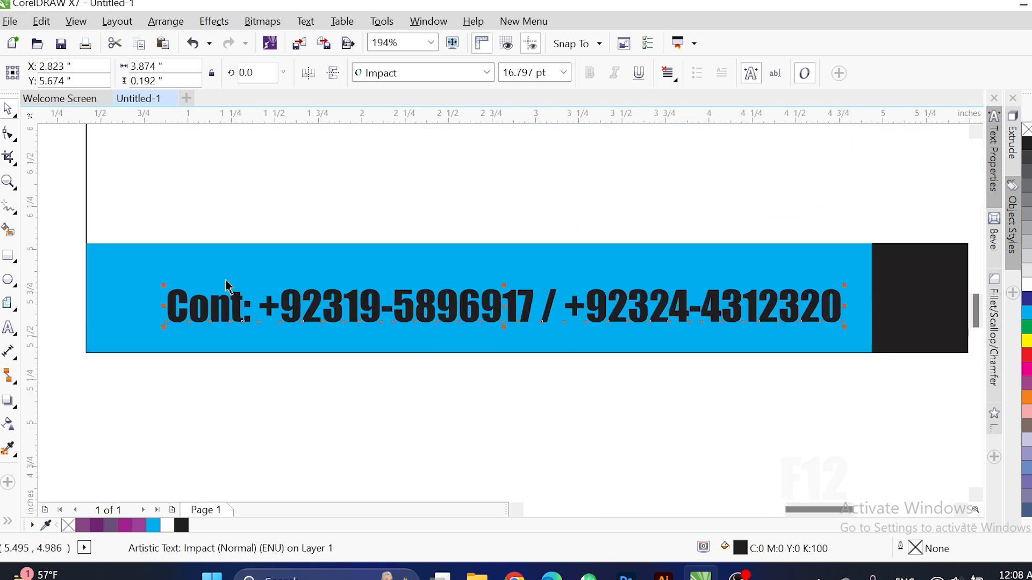
pyautogui.moveTo(125, 253); pyautogui.dragTo(110, 243)
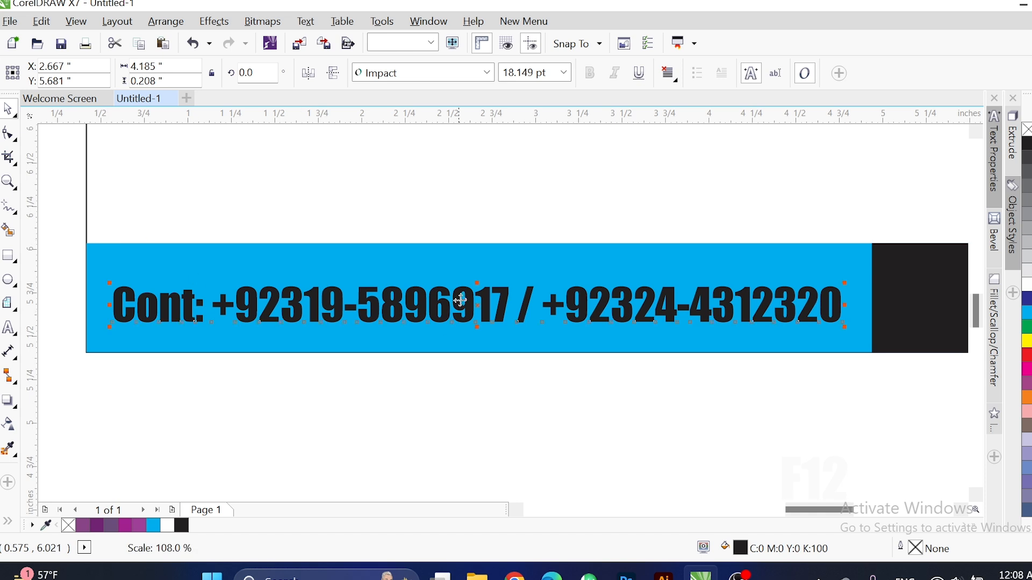
pyautogui.moveTo(477, 282); pyautogui.dragTo(478, 269)
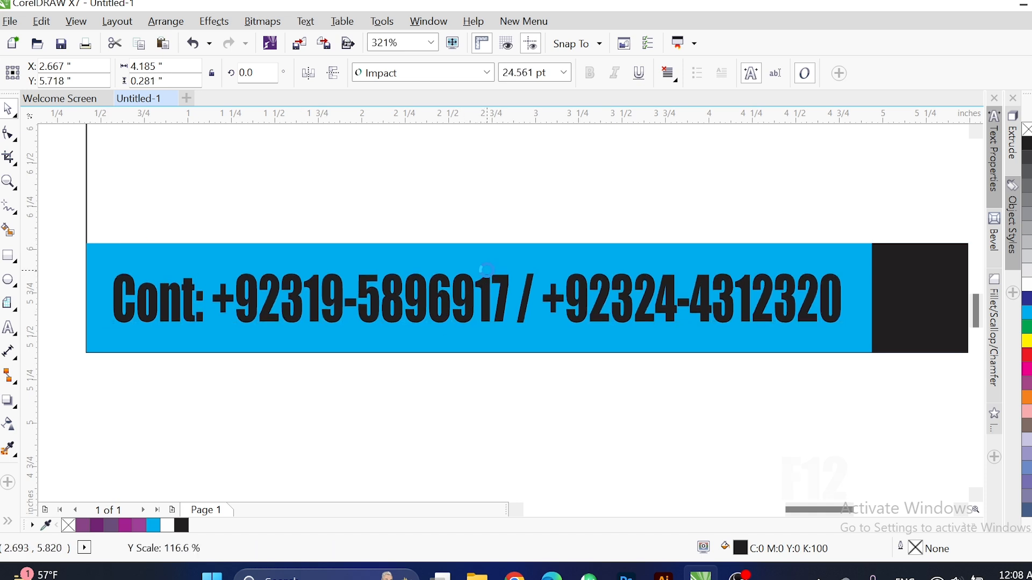
pyautogui.moveTo(845, 298); pyautogui.dragTo(864, 298)
# Colour the contact text yellow.
pyautogui.click(1027, 341)
pyautogui.click(784, 401)
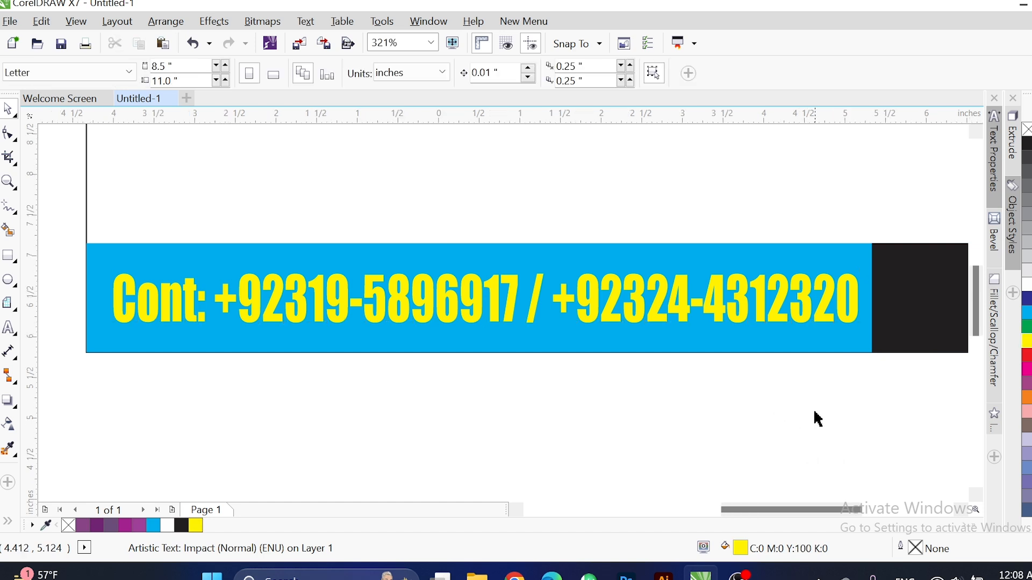
pyautogui.scroll(-2, 812, 414)
# Shrink the Admissions sign and kids clipart and move them beside the banner.
pyautogui.press('F2')
pyautogui.moveTo(489, 249); pyautogui.dragTo(908, 427)
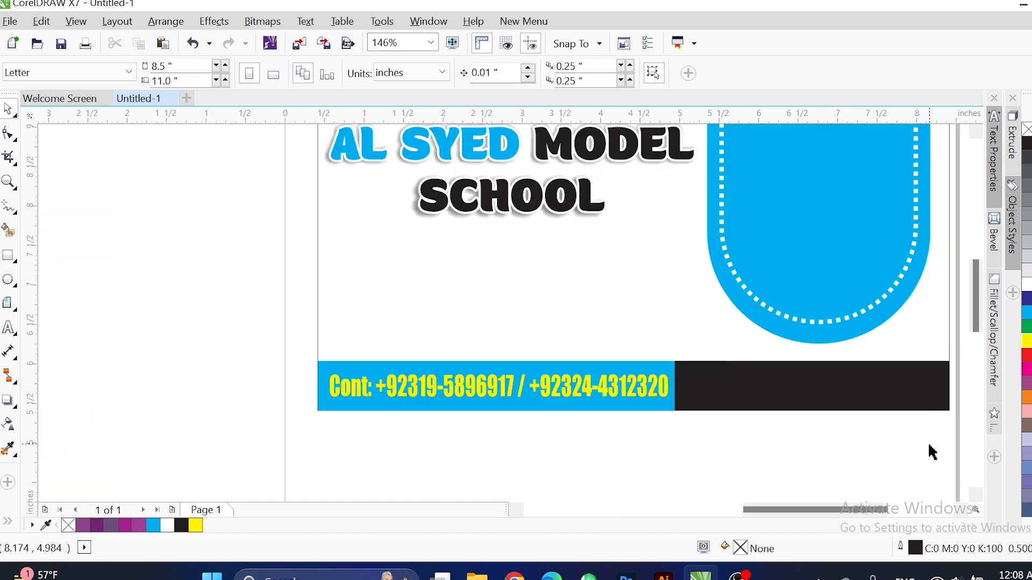
pyautogui.scroll(-3, 640, 387)
pyautogui.scroll(-1, 199, 203)
pyautogui.click(198, 203)
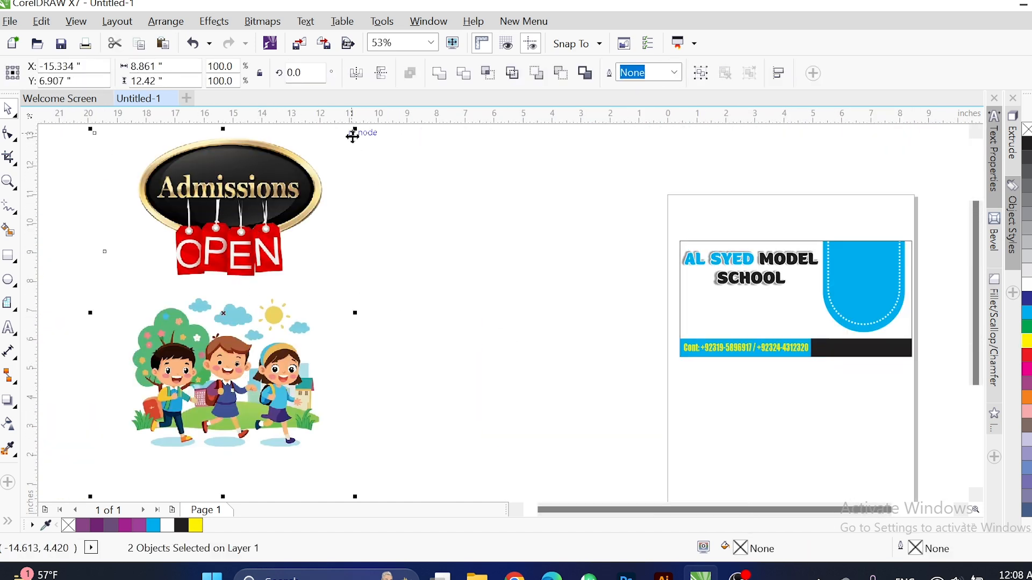
pyautogui.moveTo(356, 129); pyautogui.dragTo(254, 310)
pyautogui.moveTo(175, 355); pyautogui.dragTo(610, 285)
pyautogui.press('F2')
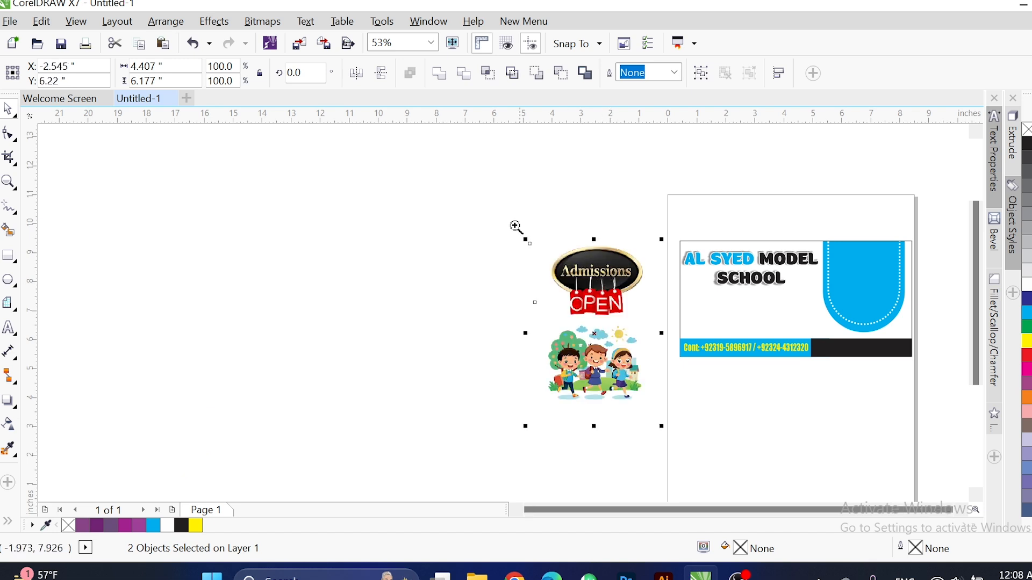
pyautogui.moveTo(479, 191); pyautogui.dragTo(925, 438)
pyautogui.click(521, 397)
# Place the Admissions OPEN sign in front of the blue arch, sized to fit inside it.
pyautogui.moveTo(344, 240); pyautogui.dragTo(745, 234)
pyautogui.press('F2')
pyautogui.moveTo(897, 170); pyautogui.dragTo(590, 366)
pyautogui.hotkey('shift', 'pageup')
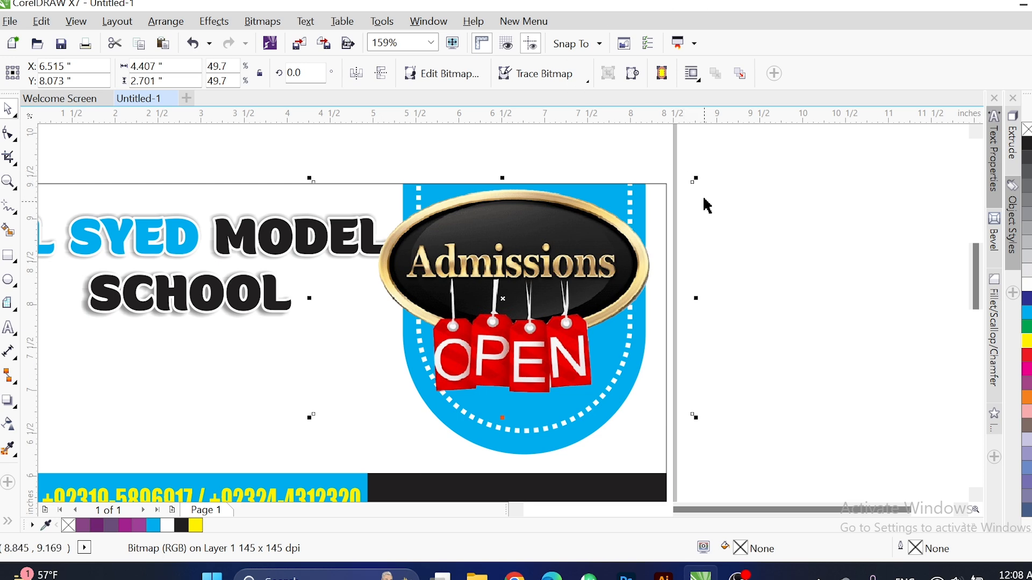
pyautogui.moveTo(697, 180); pyautogui.dragTo(623, 226)
pyautogui.moveTo(503, 299); pyautogui.dragTo(517, 275)
pyautogui.moveTo(657, 365); pyautogui.dragTo(686, 382)
pyautogui.moveTo(561, 266); pyautogui.dragTo(571, 278)
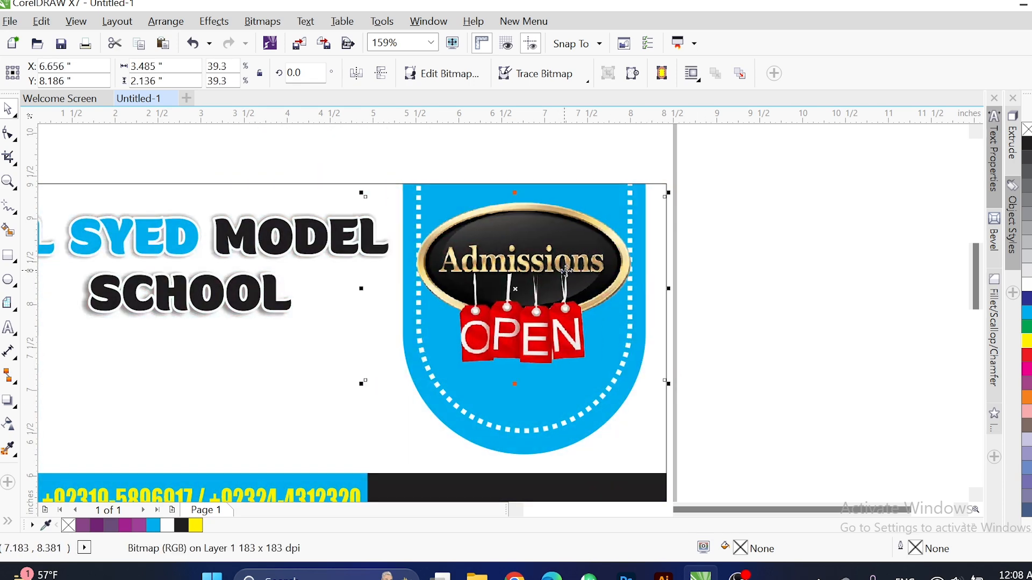
pyautogui.scroll(-3, 674, 288)
pyautogui.click(675, 288)
pyautogui.scroll(2, 424, 344)
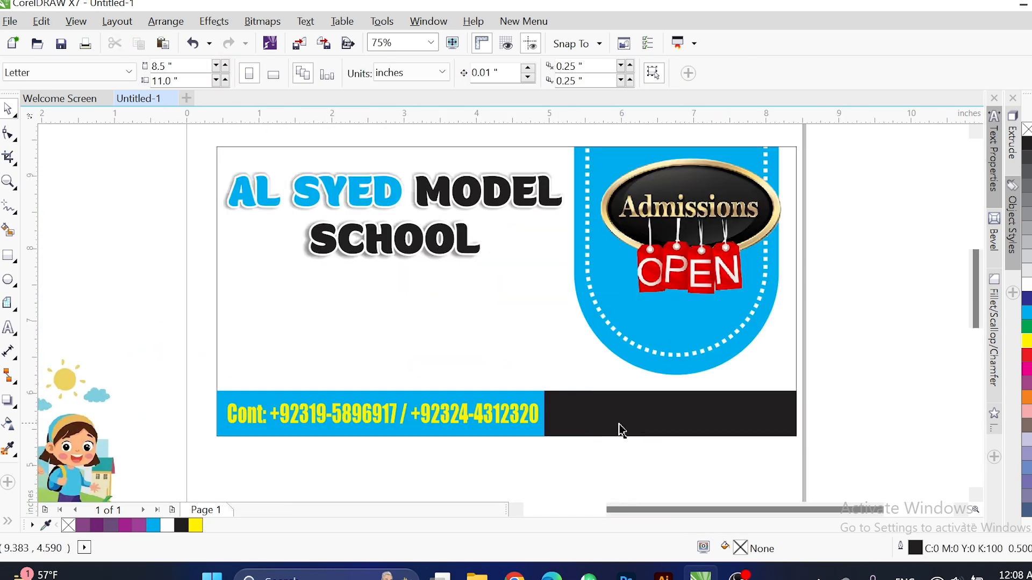
pyautogui.scroll(-3, 405, 387)
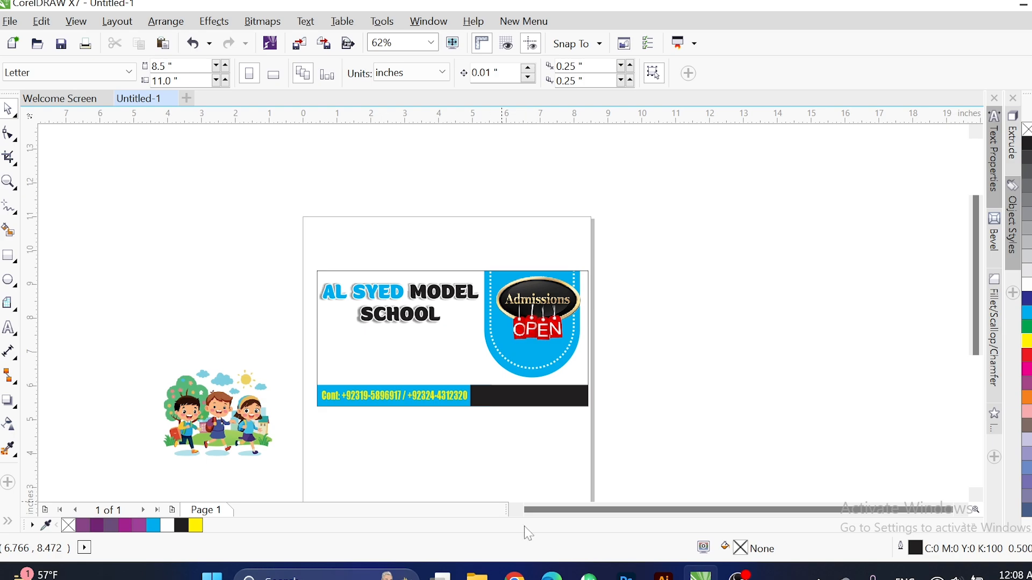
# In Chrome, open the halftone dot pattern image full size and copy it.
pyautogui.click(515, 576)
pyautogui.rightClick(859, 344)
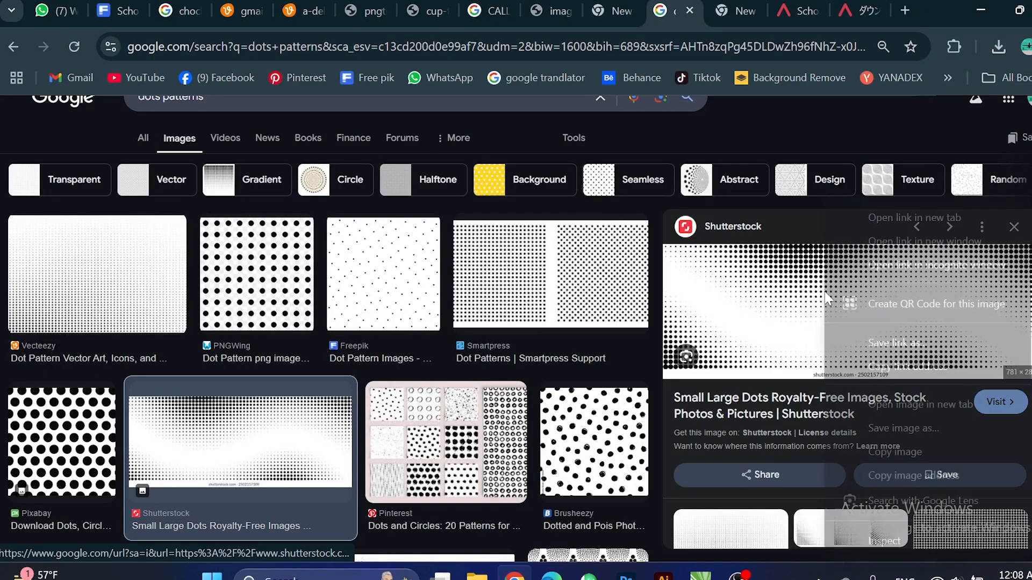
pyautogui.click(887, 403)
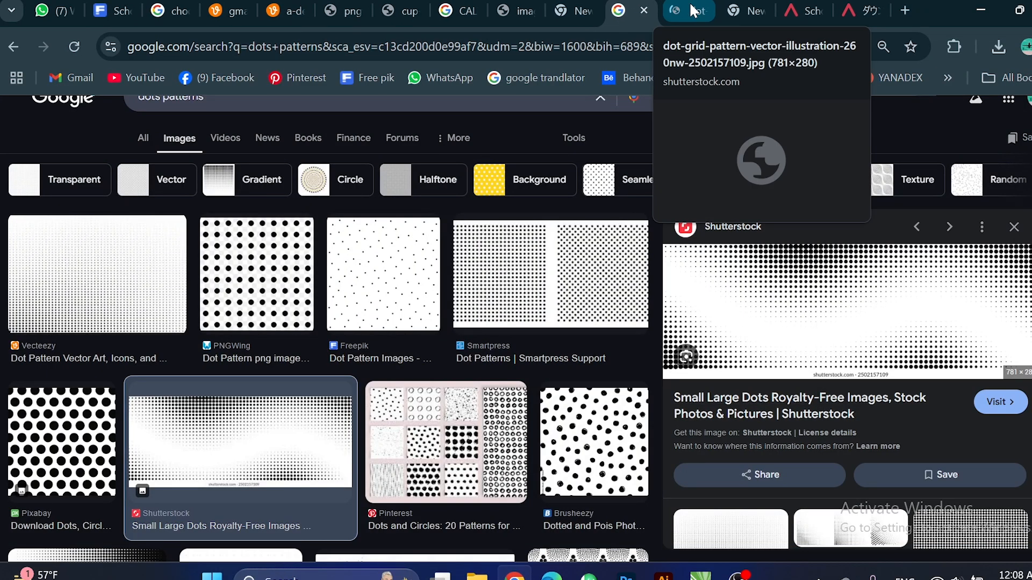
pyautogui.click(693, 11)
pyautogui.rightClick(551, 272)
pyautogui.click(639, 342)
# Paste the halftone dot image into the design beside the page.
pyautogui.hotkey('alt', 'Tab')
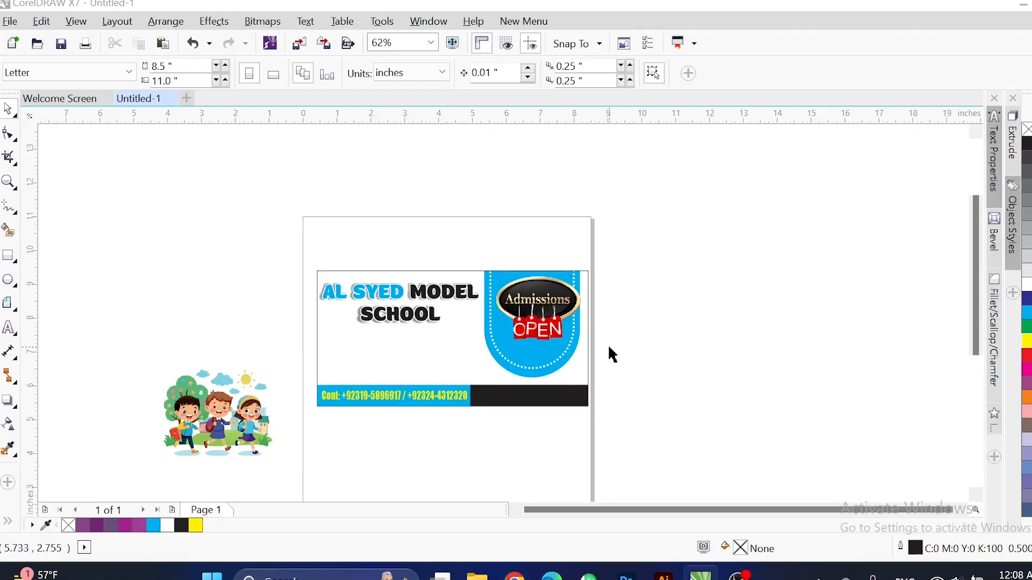
pyautogui.hotkey('ctrl', 'v')
pyautogui.scroll(-2, 524, 381)
pyautogui.moveTo(524, 381); pyautogui.dragTo(682, 318)
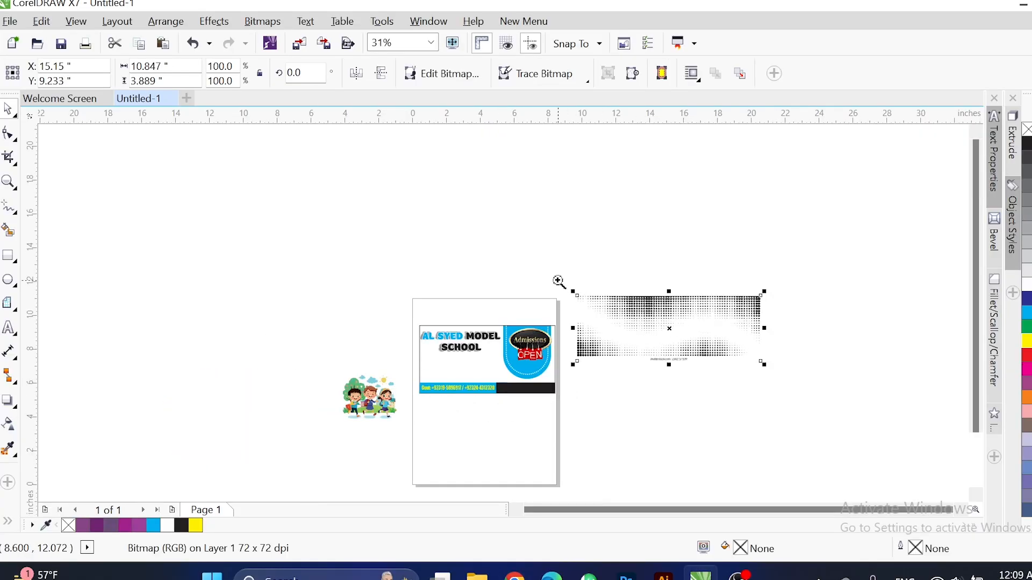
pyautogui.hotkey('shift', 'F2')
pyautogui.scroll(2, 552, 403)
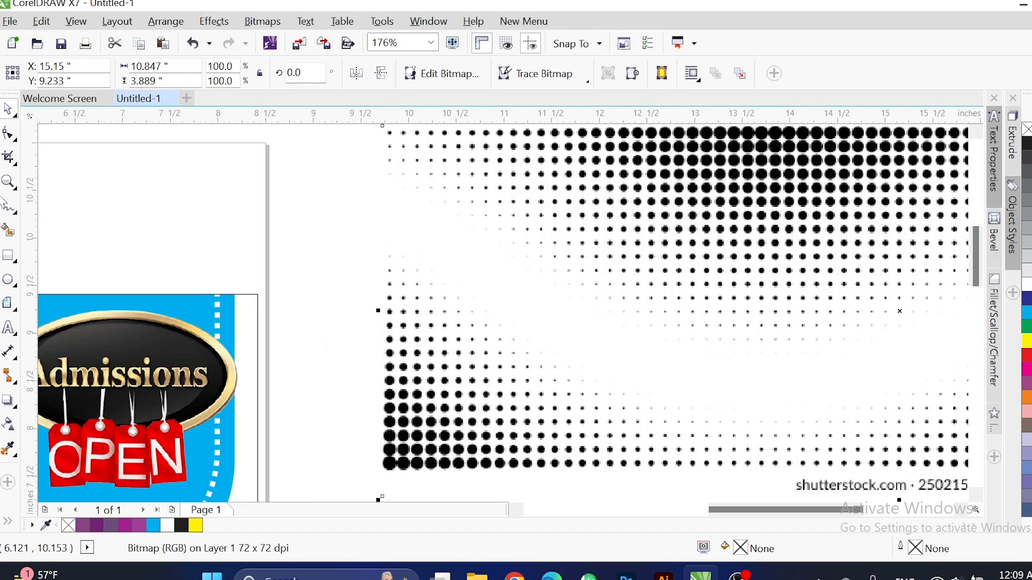
pyautogui.scroll(-2, 163, 266)
# Trace a four-point Pen outline around the dense dot corner and intersect it with the dots.
pyautogui.click(10, 210)
pyautogui.click(54, 280)
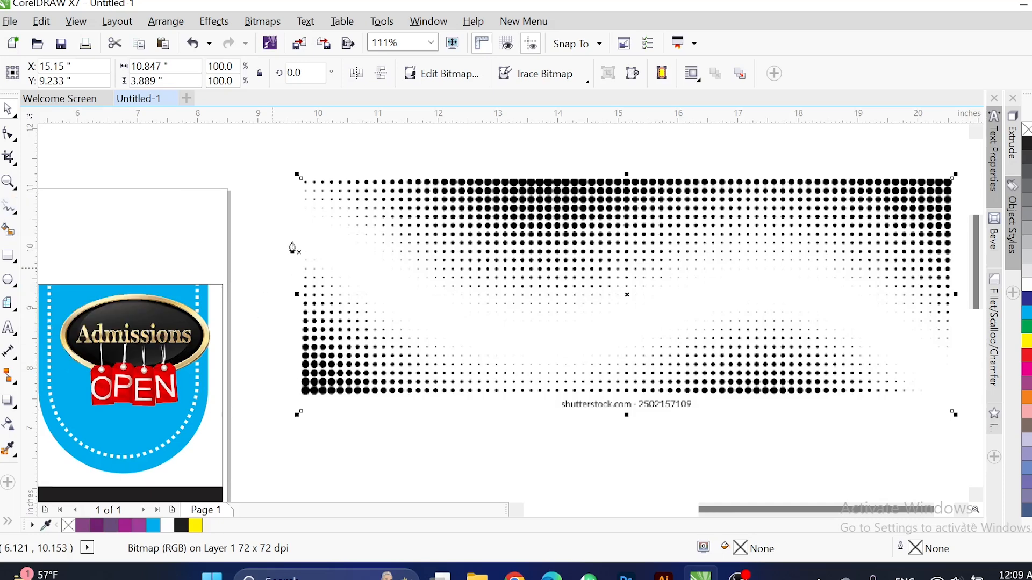
pyautogui.click(293, 238)
pyautogui.click(365, 292)
pyautogui.click(345, 432)
pyautogui.click(252, 425)
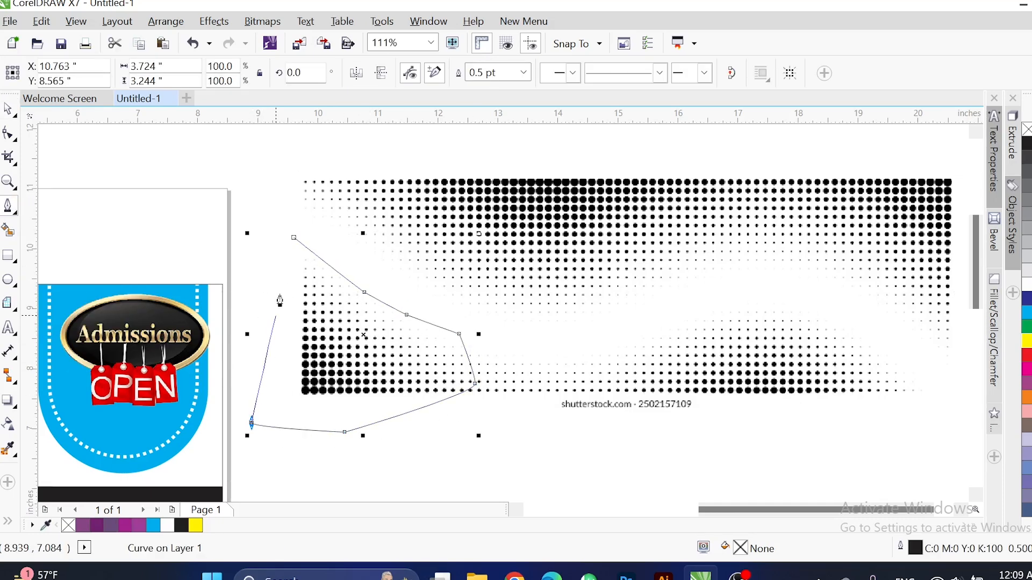
pyautogui.click(293, 237)
pyautogui.press('space')
pyautogui.keyDown('shift'); pyautogui.click(588, 254); pyautogui.keyUp('shift')
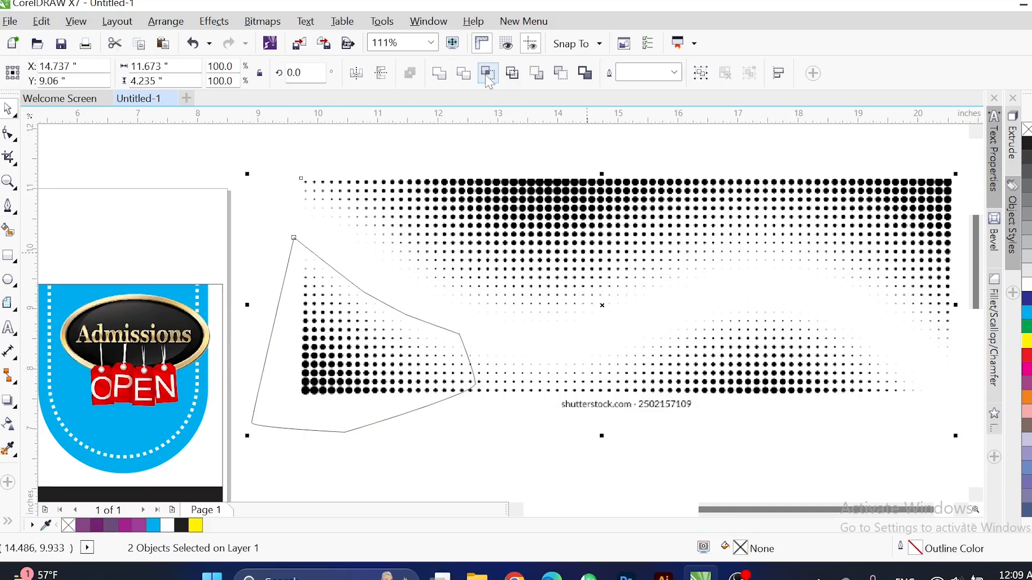
# Move the cut dot corner onto the banner and scale it to 65.6%.
pyautogui.scroll(-2, 484, 278)
pyautogui.moveTo(423, 324); pyautogui.dragTo(171, 344)
pyautogui.scroll(3, 151, 339)
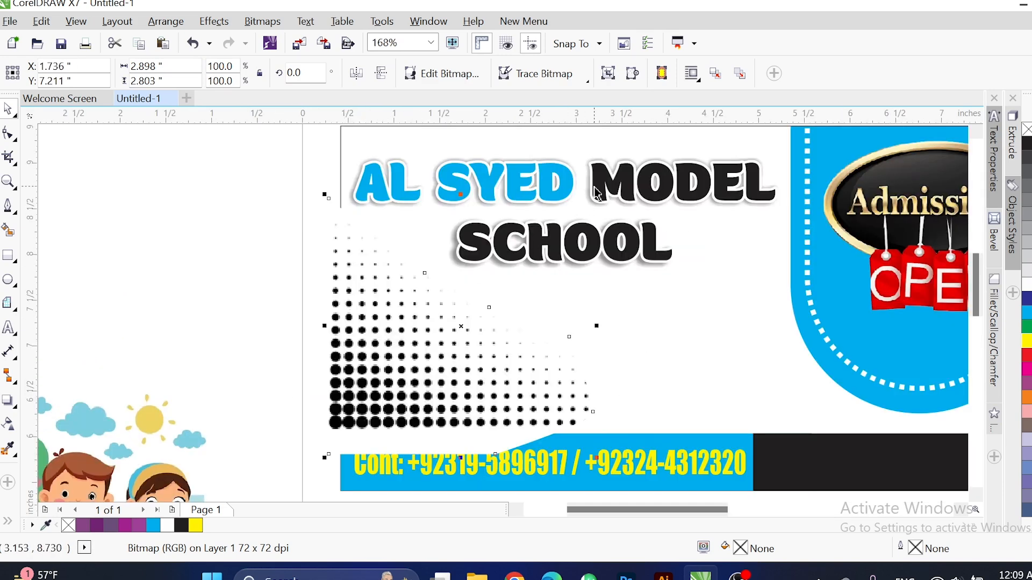
pyautogui.moveTo(597, 193); pyautogui.dragTo(525, 283)
pyautogui.moveTo(338, 381); pyautogui.dragTo(360, 353)
pyautogui.scroll(3, 478, 408)
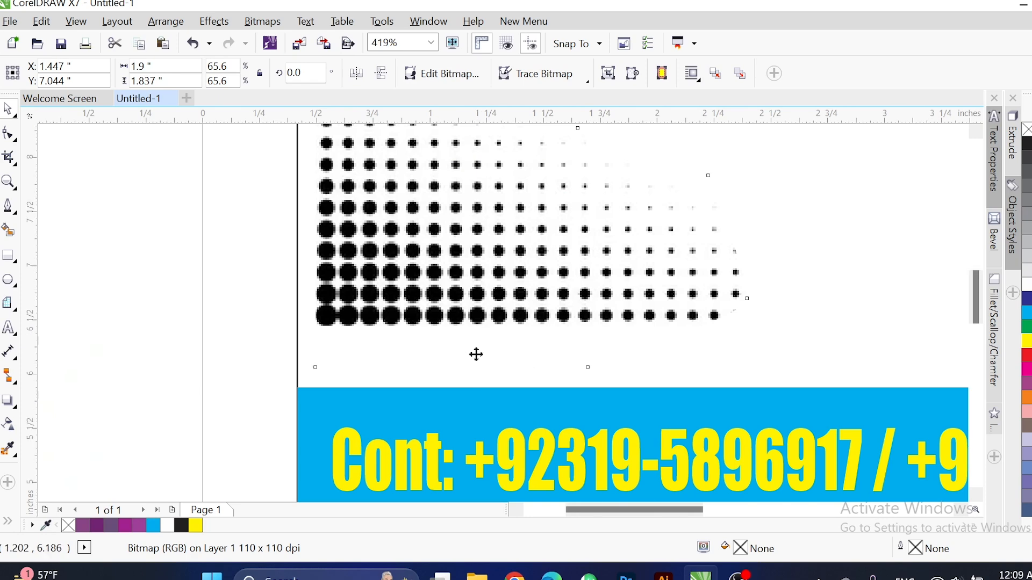
pyautogui.scroll(-3, 425, 358)
# Position the dot corner at the lower left, just above the contact bar.
pyautogui.moveTo(926, 485)
pyautogui.mouseDown()
pyautogui.moveTo(909, 463)
pyautogui.moveTo(937, 478)
pyautogui.mouseUp()
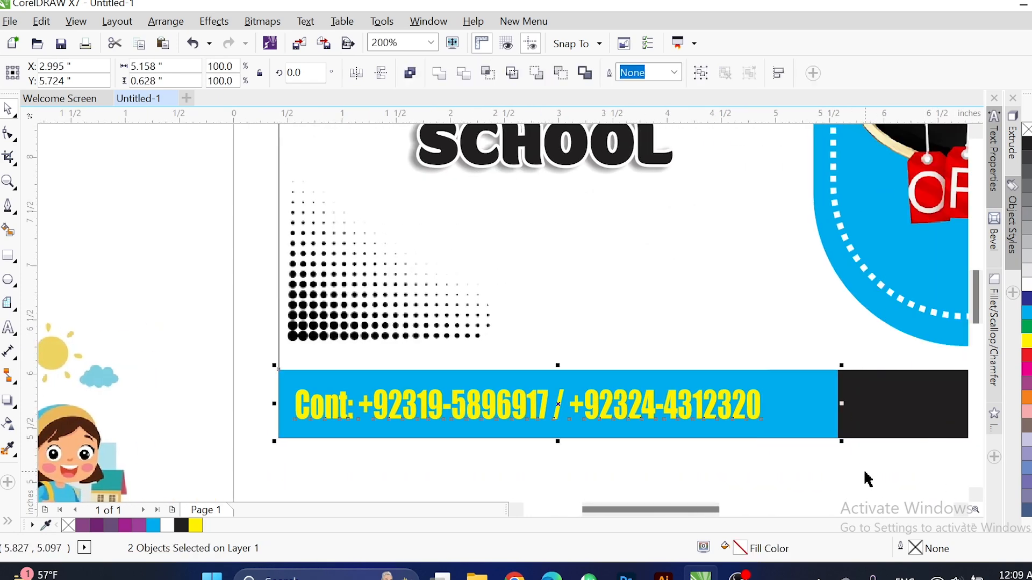
pyautogui.moveTo(327, 285); pyautogui.dragTo(354, 334)
pyautogui.press('Left')
pyautogui.press('Left')
pyautogui.press('Left')
pyautogui.press('Left')
pyautogui.press('Left')
pyautogui.press('Left')
pyautogui.press('Left')
pyautogui.press('Left')
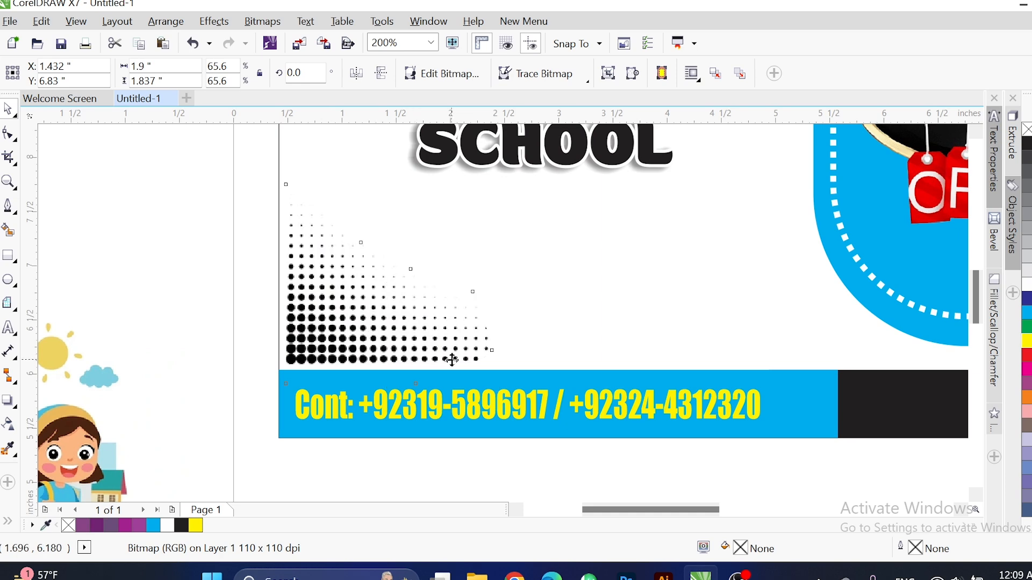
pyautogui.press('Down')
pyautogui.press('Right')
pyautogui.press('Right')
pyautogui.press('Down')
pyautogui.press('Down')
pyautogui.press('Down')
pyautogui.press('Down')
pyautogui.press('Down')
pyautogui.press('Down')
pyautogui.press('Down')
pyautogui.press('Down')
pyautogui.press('Down')
pyautogui.press('Down')
pyautogui.press('Down')
pyautogui.press('Down')
pyautogui.press('Down')
pyautogui.press('Down')
pyautogui.press('Down')
pyautogui.press('Down')
pyautogui.press('Down')
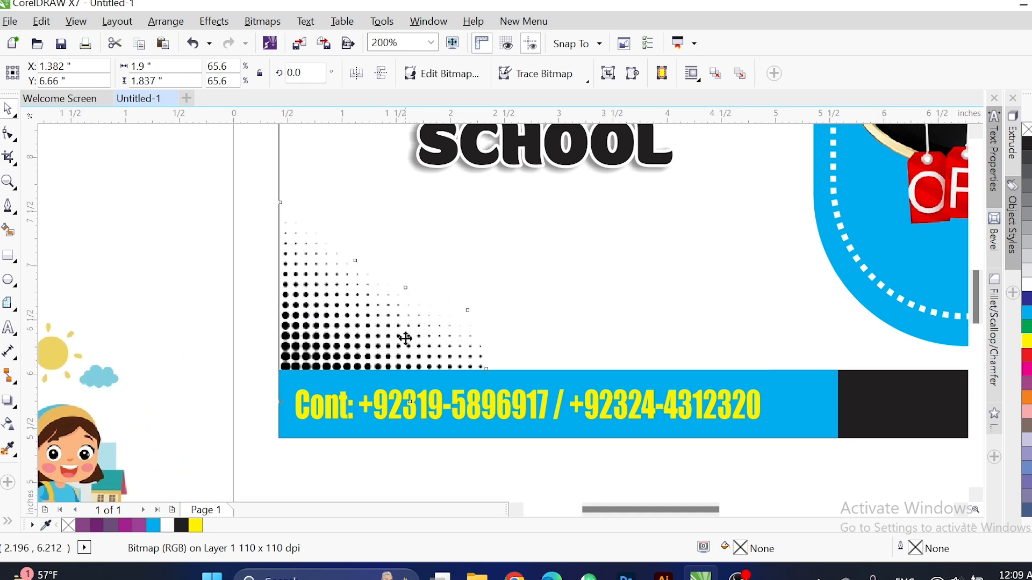
# PowerClip the dot corner inside the banner's background rectangle.
pyautogui.rightClick(389, 334)
pyautogui.rightClick(467, 212)
pyautogui.click(486, 87)
pyautogui.click(640, 281)
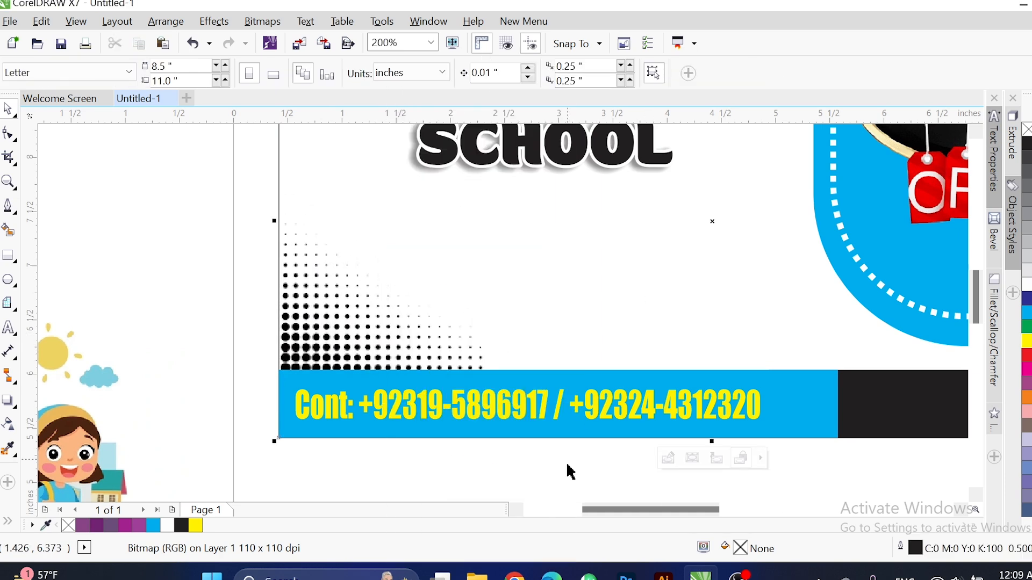
pyautogui.scroll(-3, 520, 467)
pyautogui.click(278, 461)
# Shrink the kids clipart, place it under SCHOOL, and mirror it horizontally.
pyautogui.moveTo(278, 461); pyautogui.dragTo(289, 359)
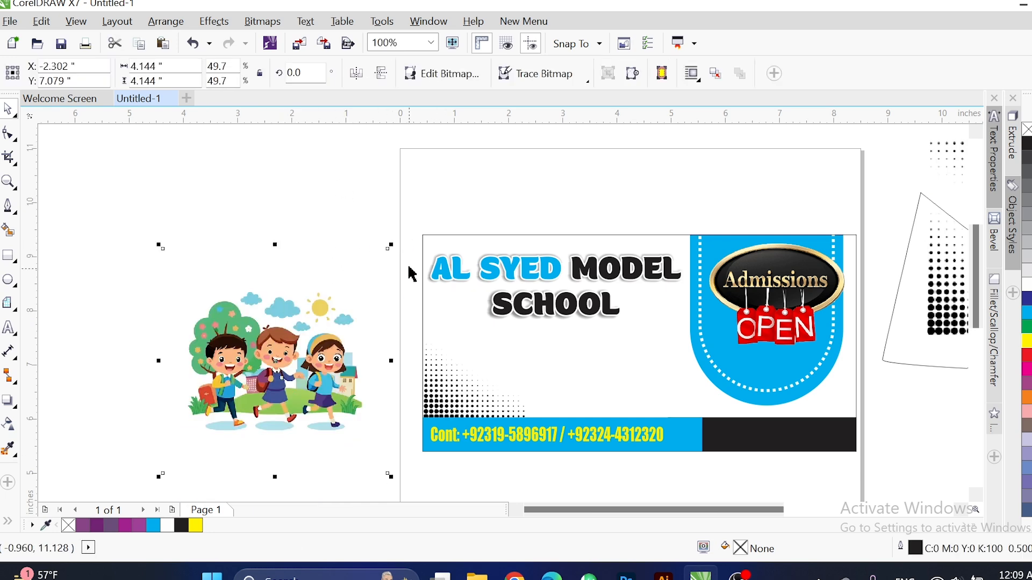
pyautogui.moveTo(386, 250); pyautogui.dragTo(256, 380)
pyautogui.moveTo(502, 390); pyautogui.dragTo(659, 376)
pyautogui.click(457, 43)
pyautogui.click(357, 75)
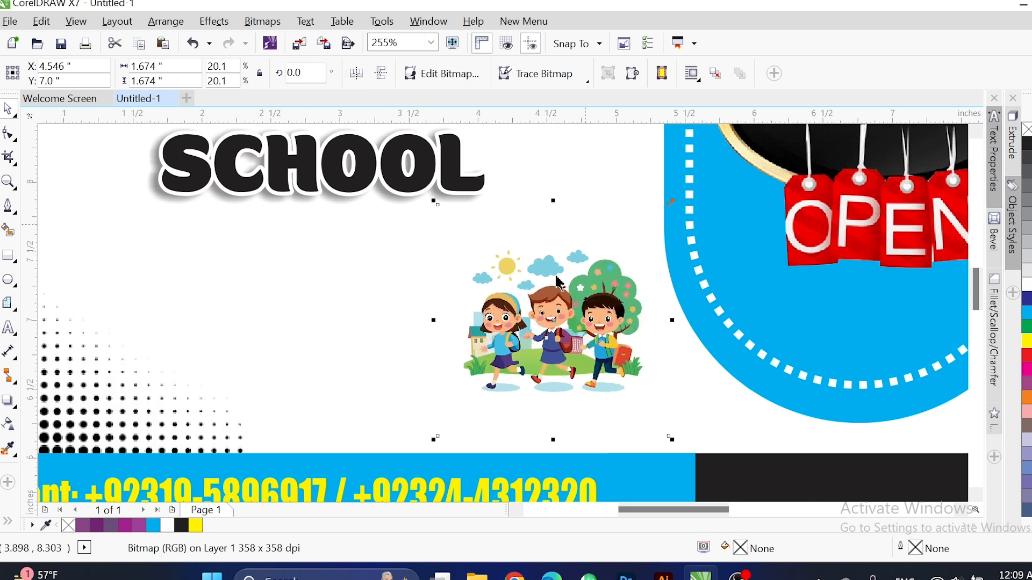
pyautogui.moveTo(433, 200); pyautogui.dragTo(342, 172)
# Select and deselect the banner's background card, undoing an accidental change.
pyautogui.click(545, 287)
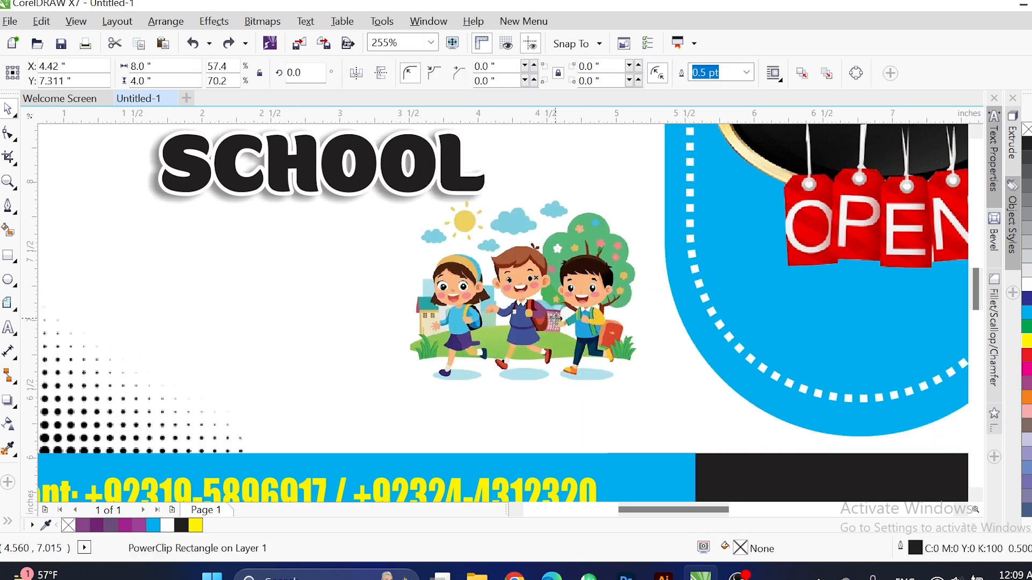
pyautogui.scroll(-2, 555, 317)
pyautogui.click(850, 344)
pyautogui.click(654, 383)
pyautogui.click(659, 448)
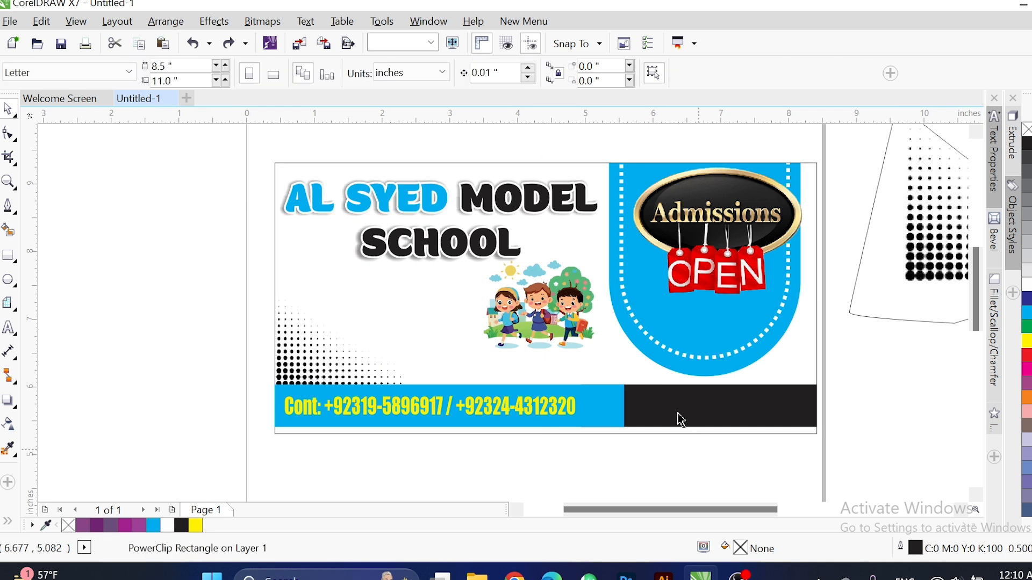
pyautogui.hotkey('ctrl', 'z')
pyautogui.click(677, 449)
pyautogui.click(680, 415)
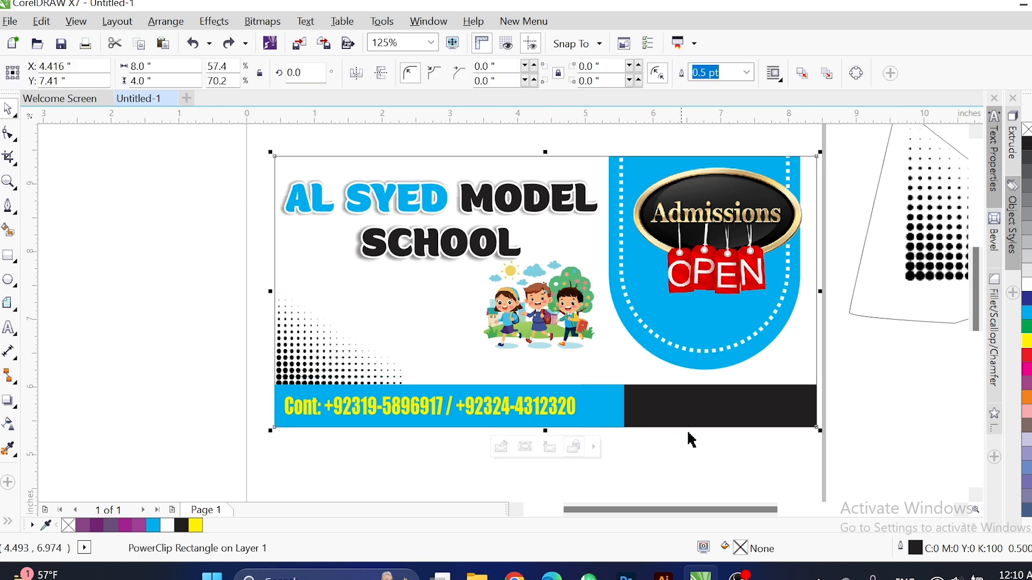
pyautogui.click(694, 462)
# Resize the kids clipart to about 1.86 inches square so it clears SCHOOL, nudging it up.
pyautogui.click(529, 324)
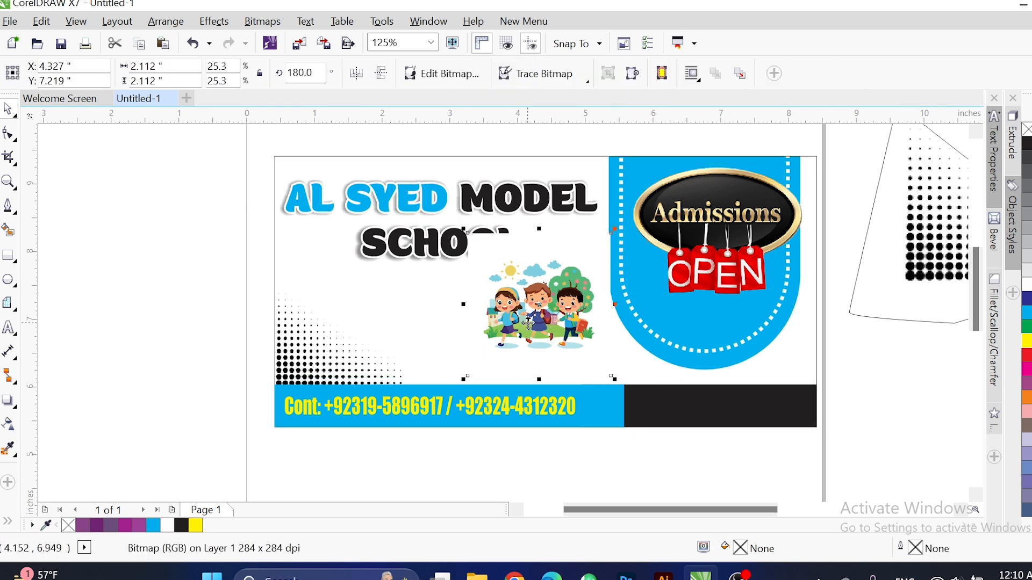
pyautogui.moveTo(616, 230); pyautogui.dragTo(594, 259)
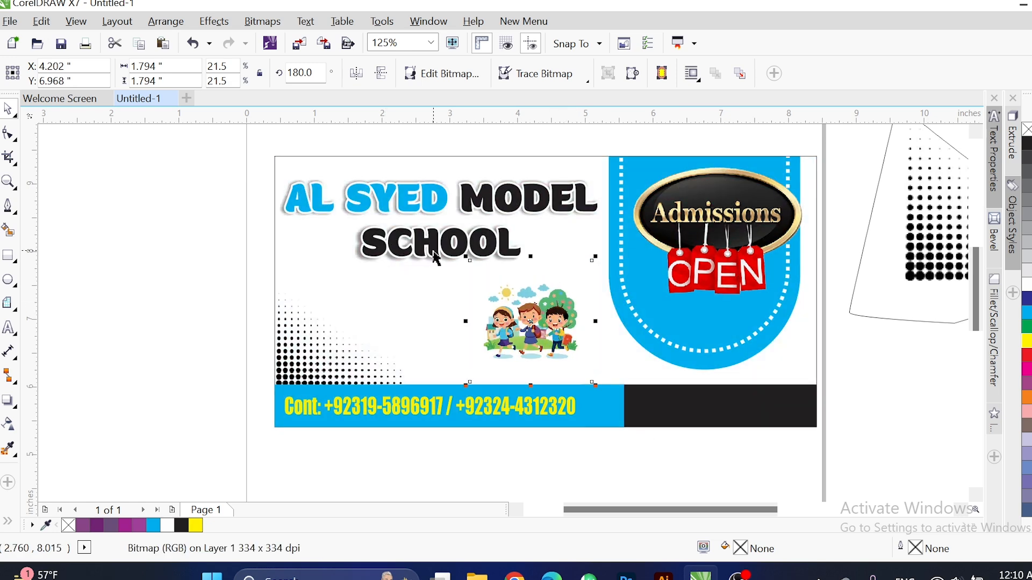
pyautogui.scroll(2, 612, 317)
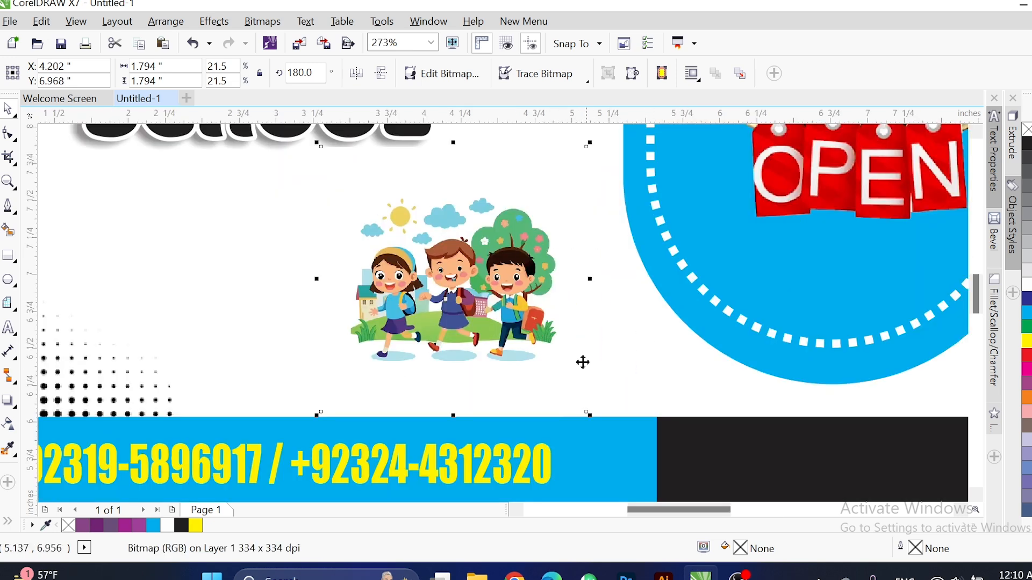
pyautogui.moveTo(592, 414); pyautogui.dragTo(605, 428)
pyautogui.scroll(-2, 606, 427)
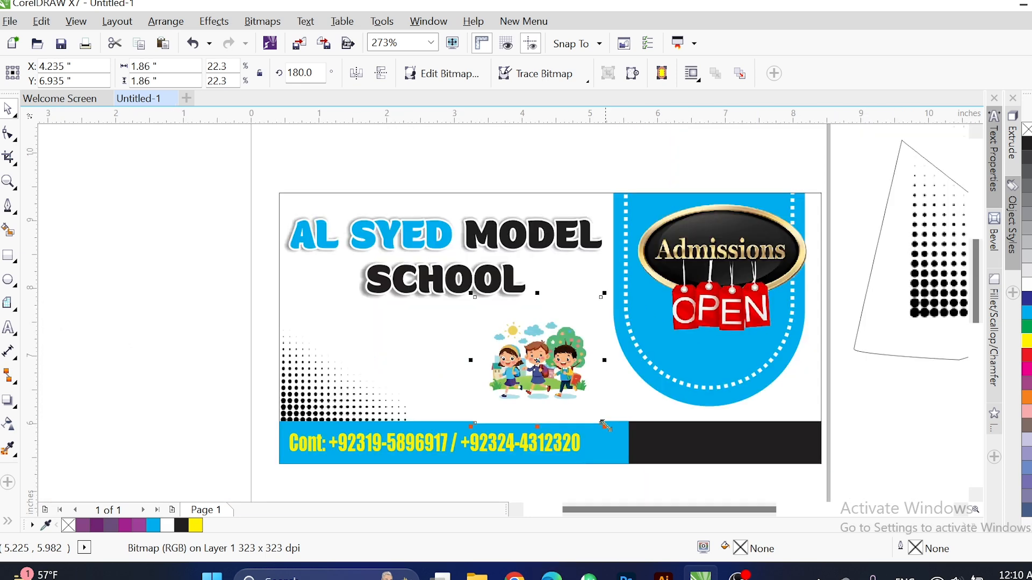
pyautogui.moveTo(582, 377); pyautogui.dragTo(579, 375)
pyautogui.click(7, 135)
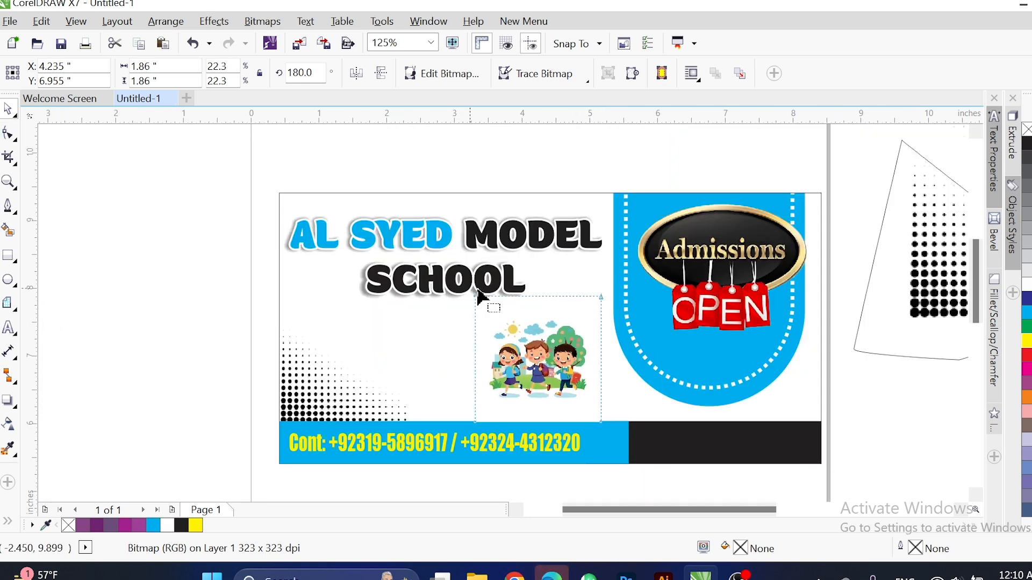
pyautogui.scroll(2, 502, 299)
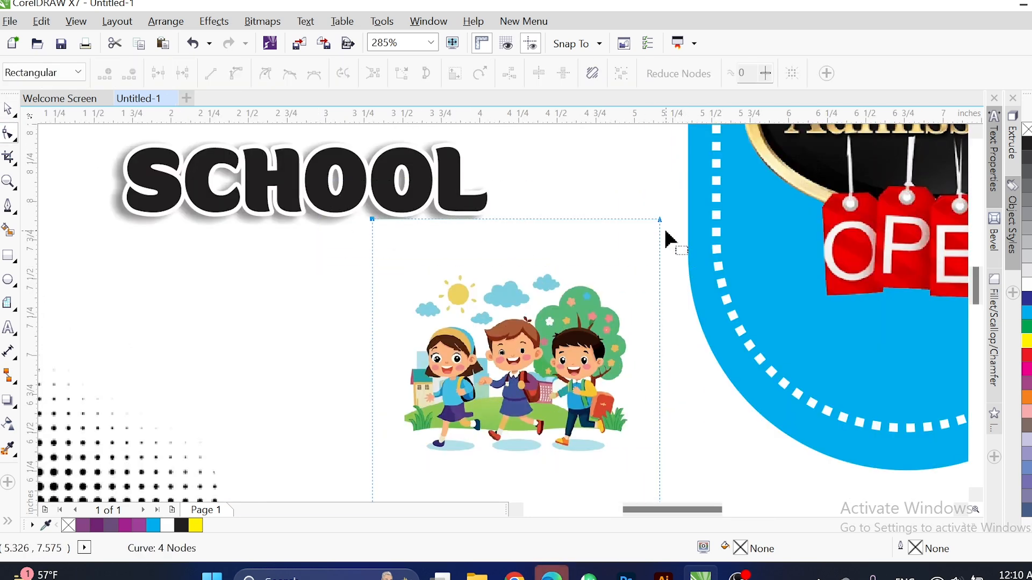
# Crop the empty space above and below the kids clipart and lower it slightly.
pyautogui.moveTo(661, 221); pyautogui.dragTo(658, 255)
pyautogui.scroll(-2, 660, 266)
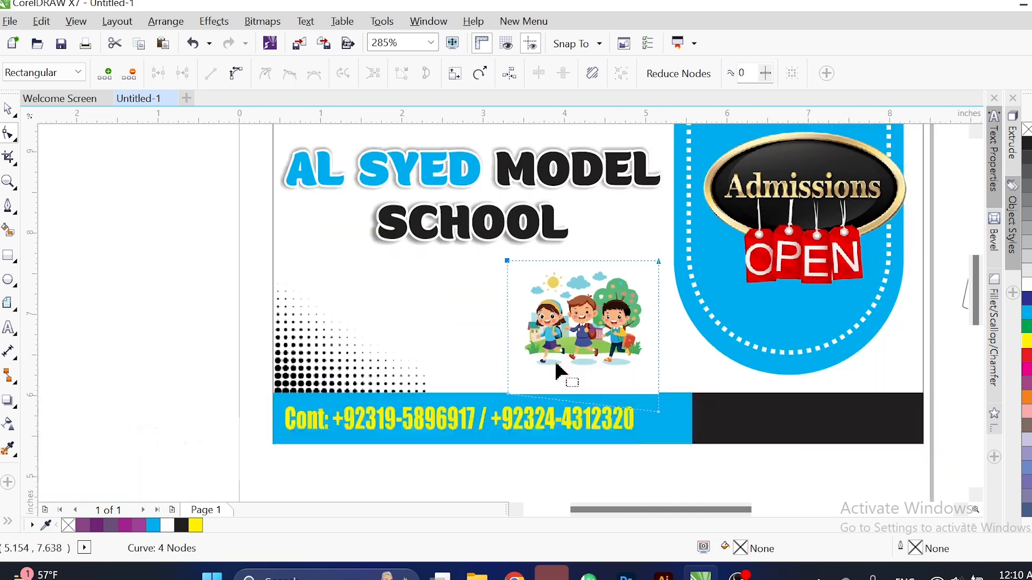
pyautogui.scroll(3, 694, 430)
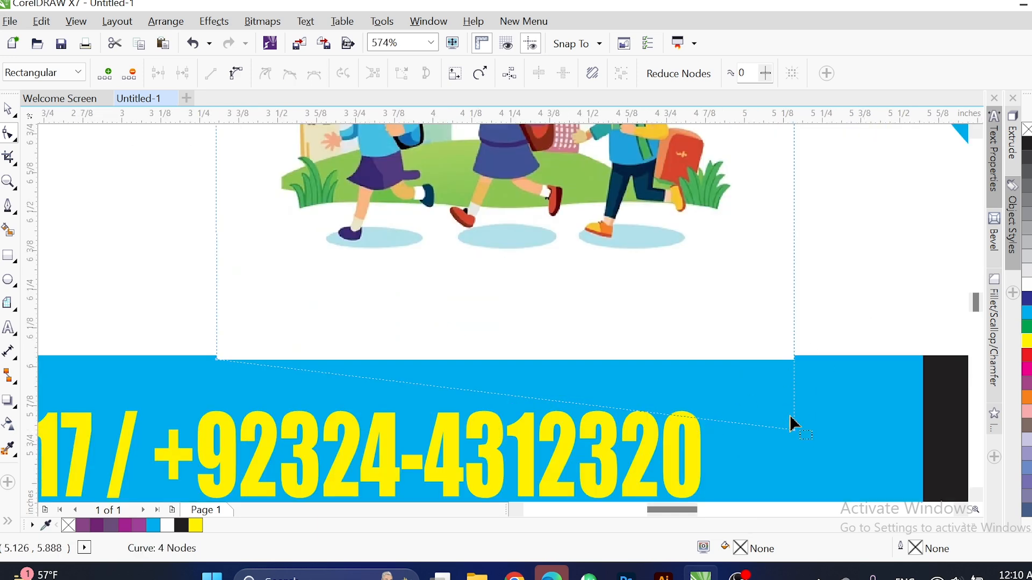
pyautogui.moveTo(795, 434); pyautogui.dragTo(765, 290)
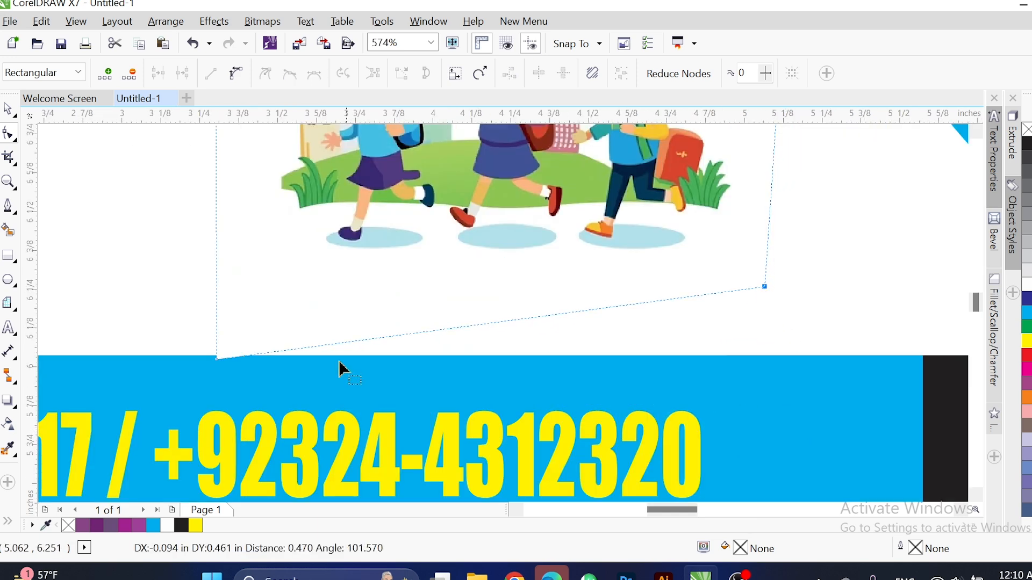
pyautogui.moveTo(216, 360); pyautogui.dragTo(224, 286)
pyautogui.press('space')
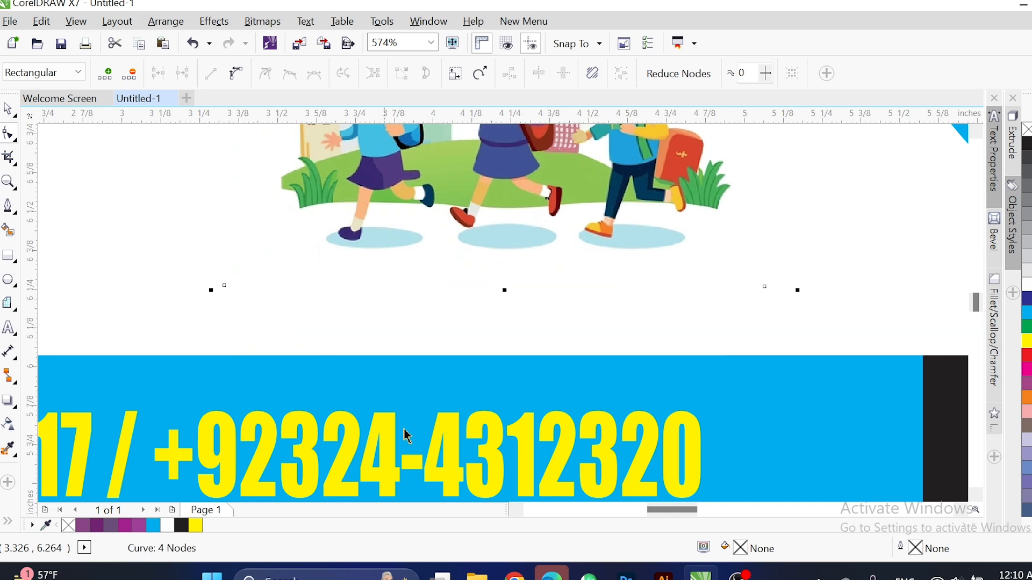
pyautogui.click(552, 577)
pyautogui.click(868, 20)
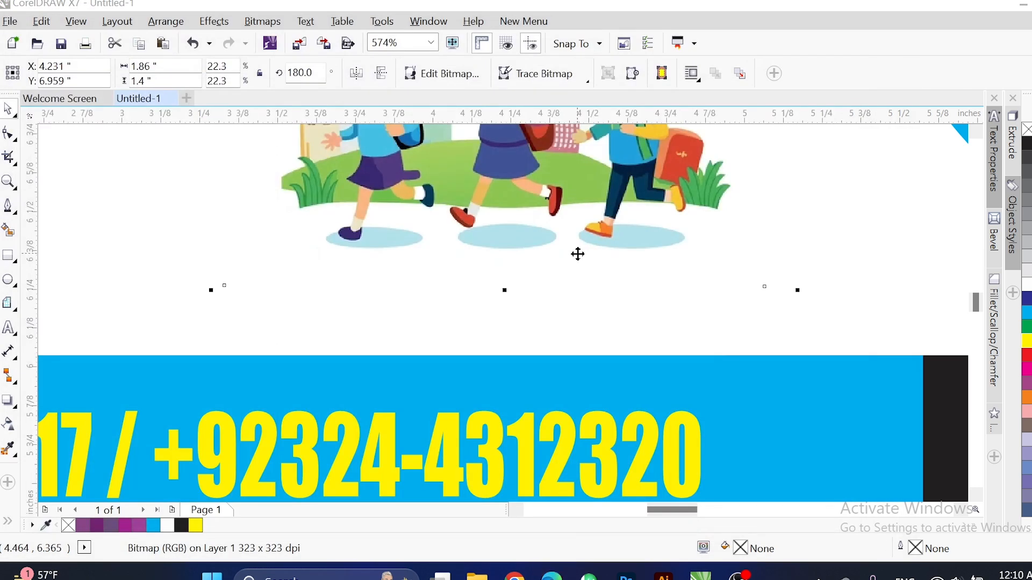
pyautogui.moveTo(593, 239); pyautogui.dragTo(593, 288)
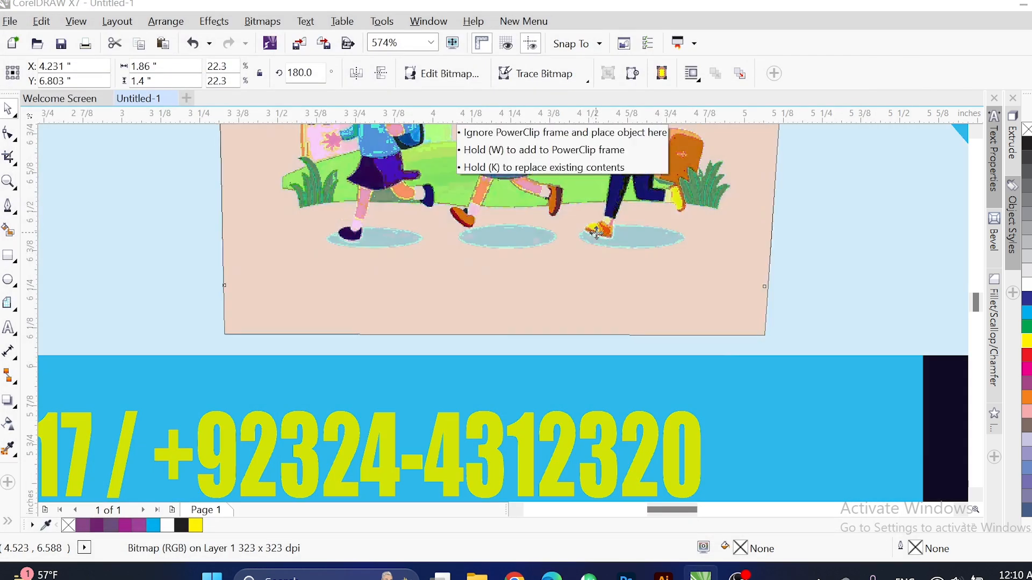
pyautogui.scroll(-5, 387, 246)
# Delete the spare halftone dot image beside the page.
pyautogui.click(540, 244)
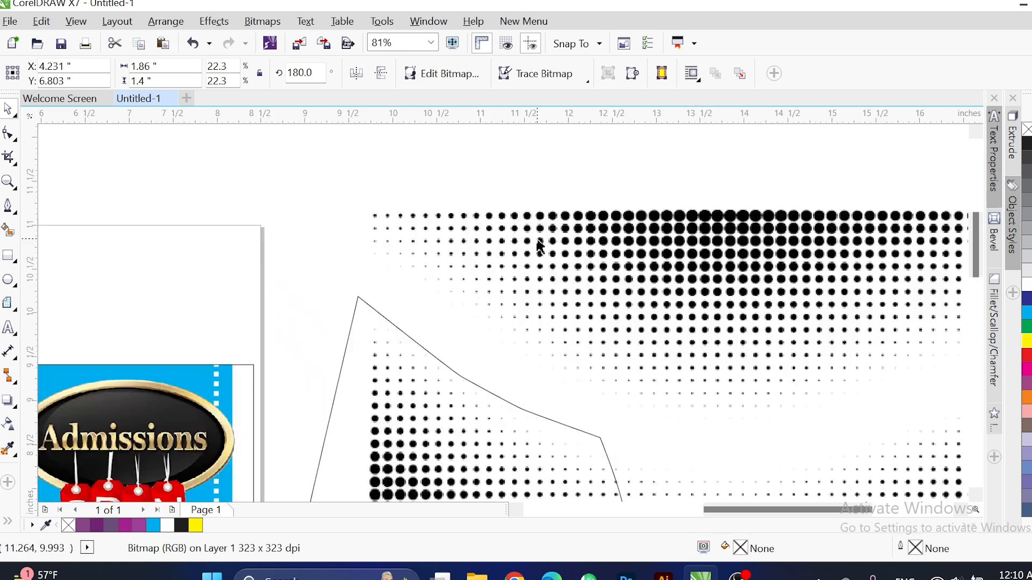
pyautogui.scroll(-1, 505, 272)
pyautogui.click(525, 315)
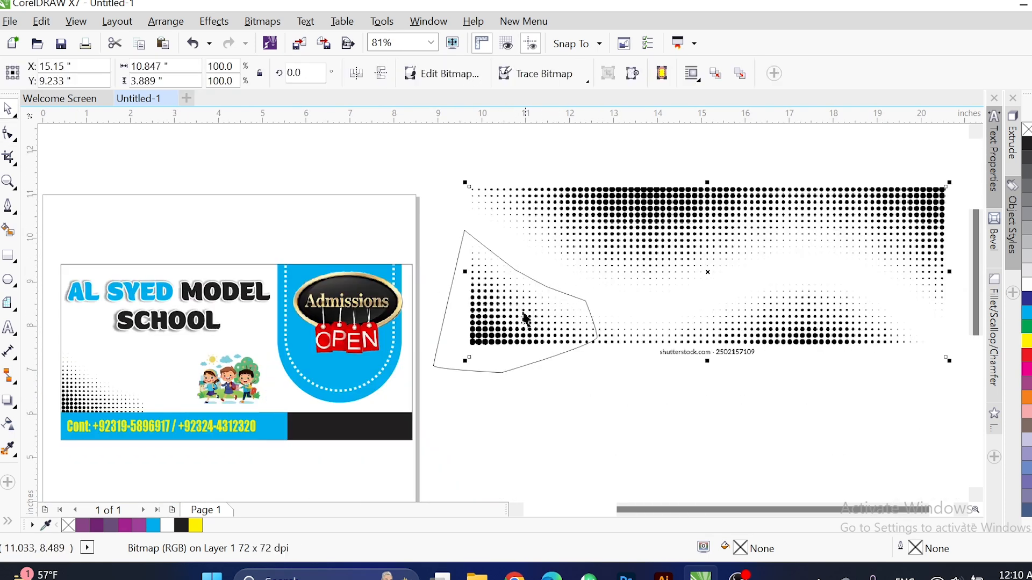
pyautogui.press('Delete')
# Zoom to the whole banner and reselect the kids clipart.
pyautogui.press('F2')
pyautogui.moveTo(441, 233); pyautogui.dragTo(102, 441)
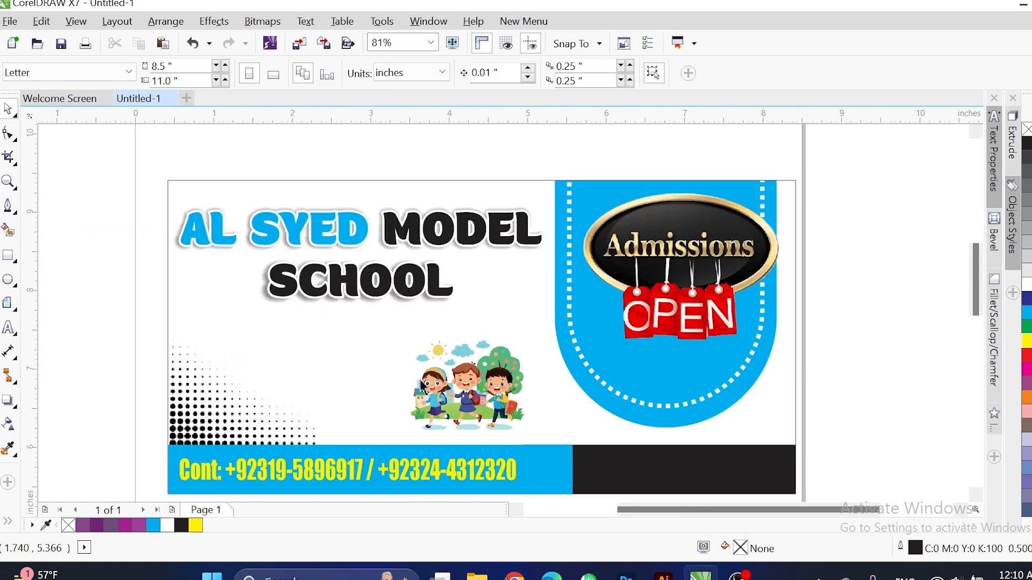
pyautogui.click(446, 388)
pyautogui.click(543, 325)
pyautogui.click(917, 242)
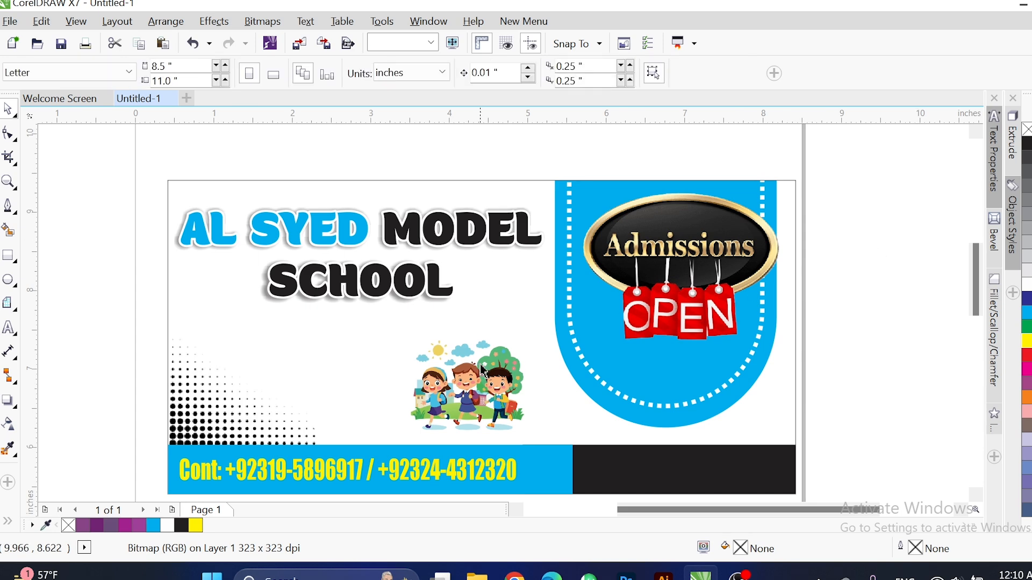
pyautogui.click(513, 344)
# Enlarge the kids clipart slightly, then zoom in on the title and the space below SCHOOL.
pyautogui.moveTo(543, 326); pyautogui.dragTo(557, 316)
pyautogui.press('F2')
pyautogui.moveTo(122, 234); pyautogui.dragTo(504, 345)
pyautogui.moveTo(505, 344); pyautogui.dragTo(596, 360)
pyautogui.press('F4')
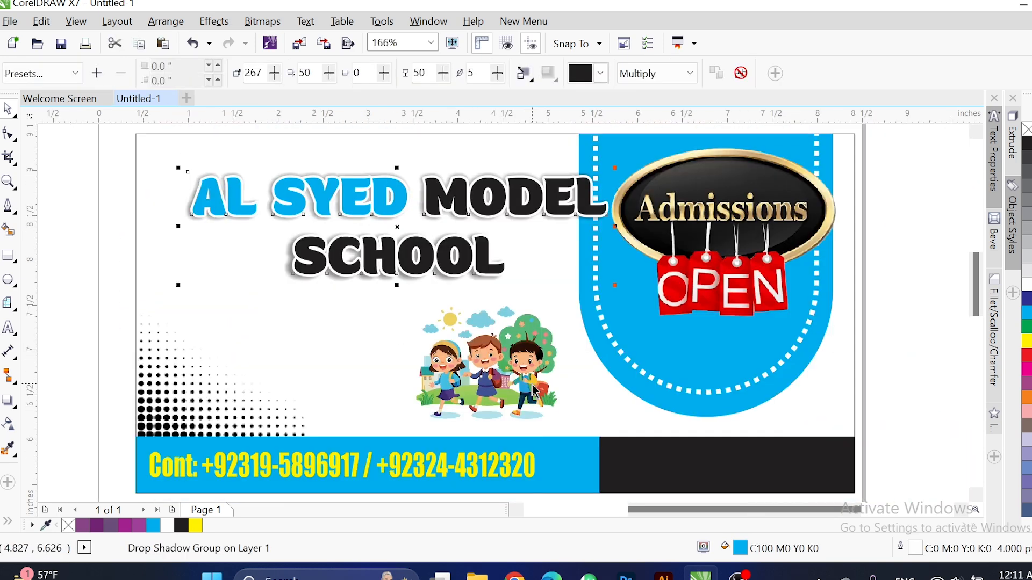
pyautogui.hotkey('ctrl', 'z')
pyautogui.press('F2')
pyautogui.moveTo(110, 215); pyautogui.dragTo(650, 382)
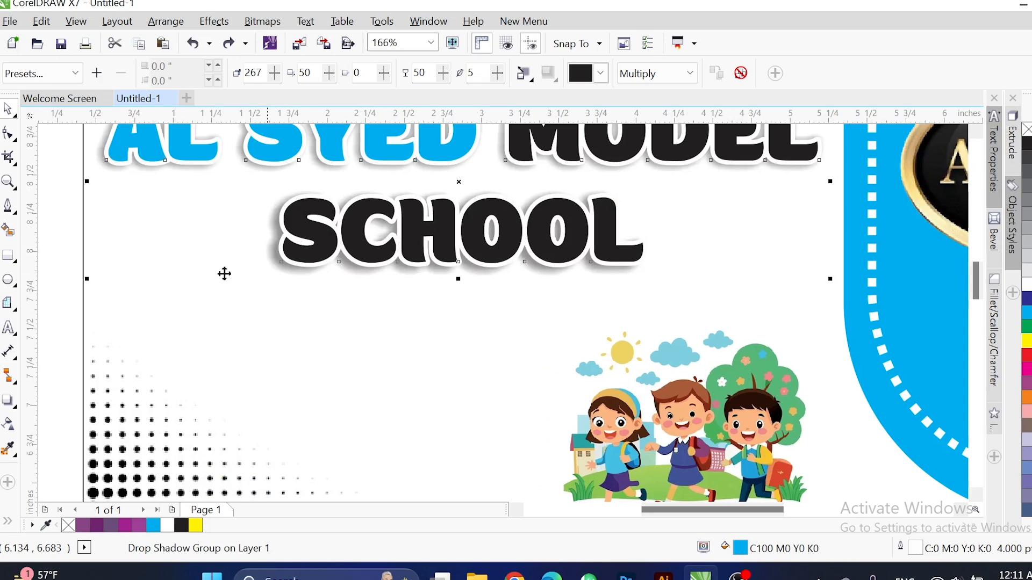
# Draw a long black bar under SCHOOL with a 0.17-inch rounded top-right corner and no outline.
pyautogui.click(8, 257)
pyautogui.moveTo(180, 294); pyautogui.dragTo(644, 346)
pyautogui.click(644, 293)
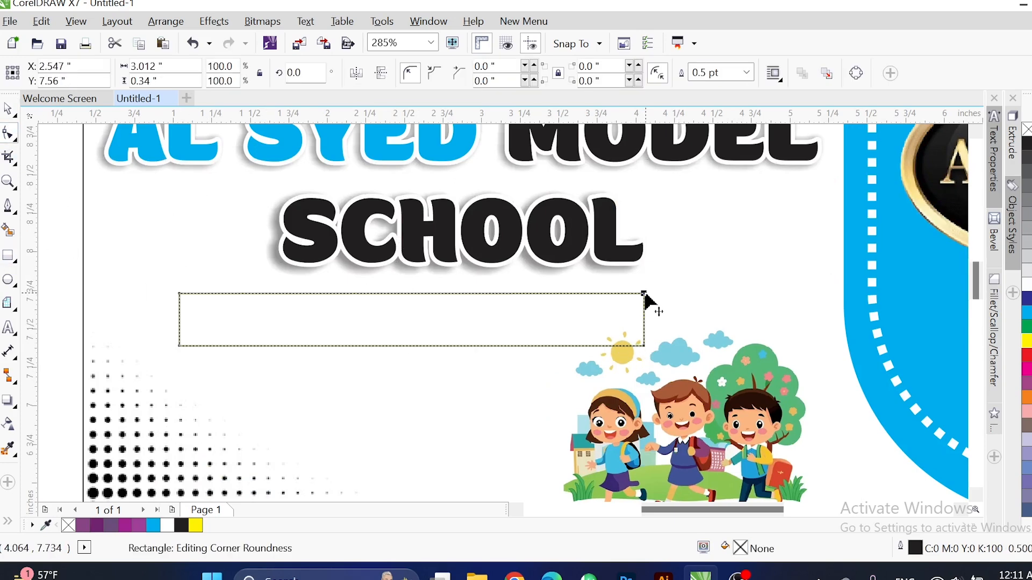
pyautogui.moveTo(645, 293); pyautogui.dragTo(509, 310)
pyautogui.press('space')
pyautogui.click(1027, 149)
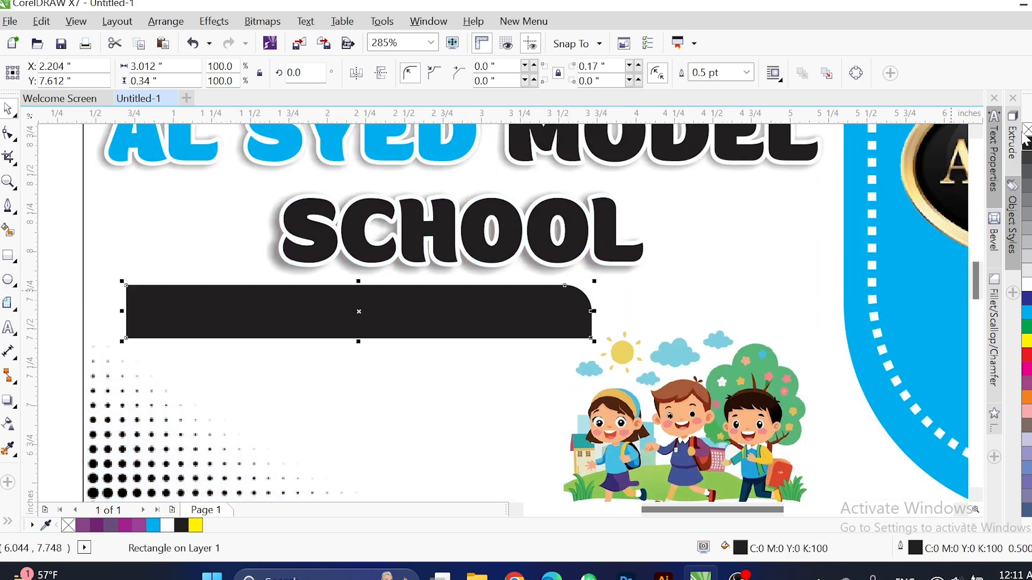
pyautogui.rightClick(1027, 131)
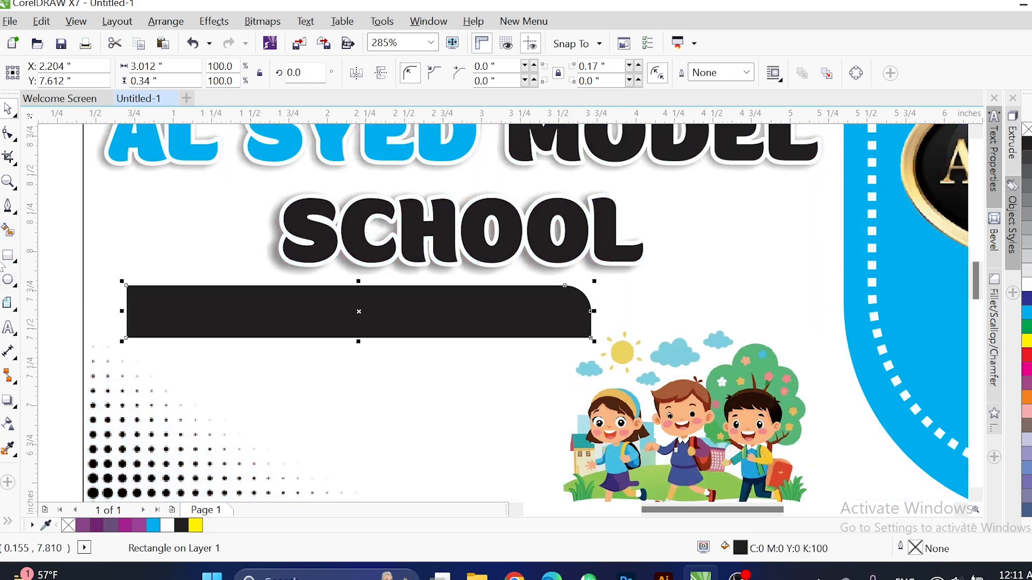
# Add the slogan 'EDUCATION IS THE MOST IMPORTANT' below the bar in Impact.
pyautogui.click(8, 329)
pyautogui.click(327, 408)
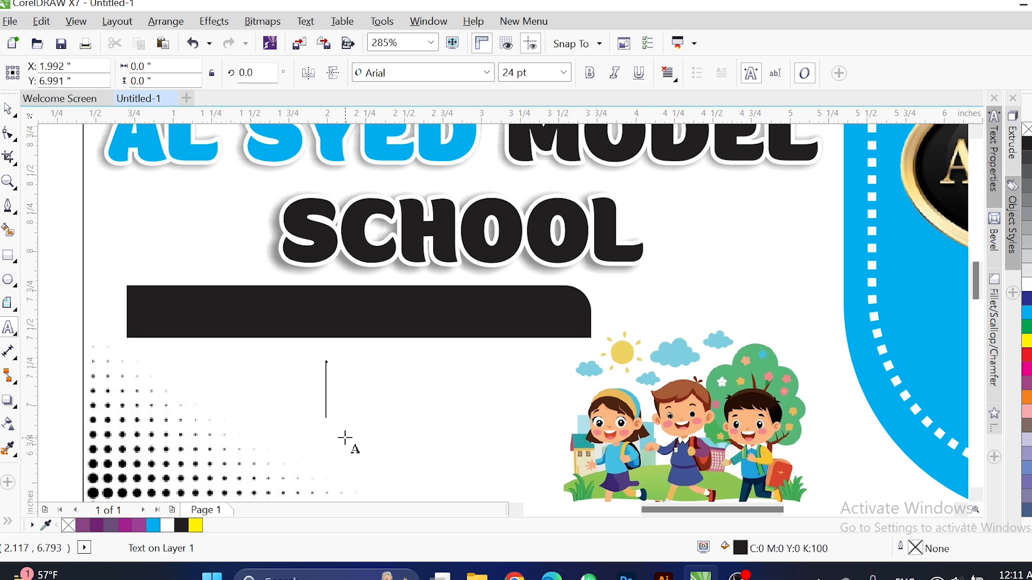
pyautogui.write('EDUCATION IS THE')
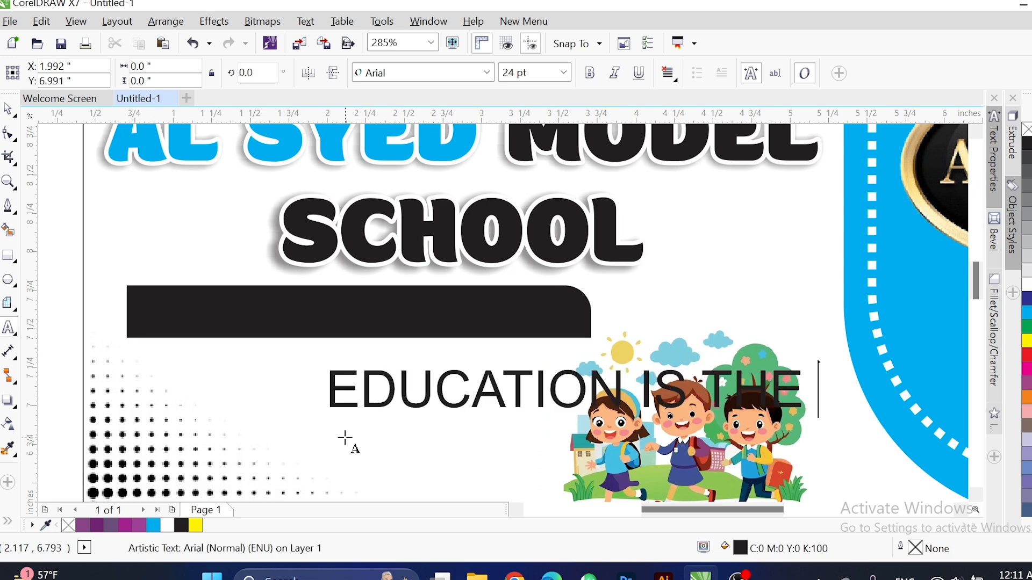
pyautogui.scroll(-3, 345, 438)
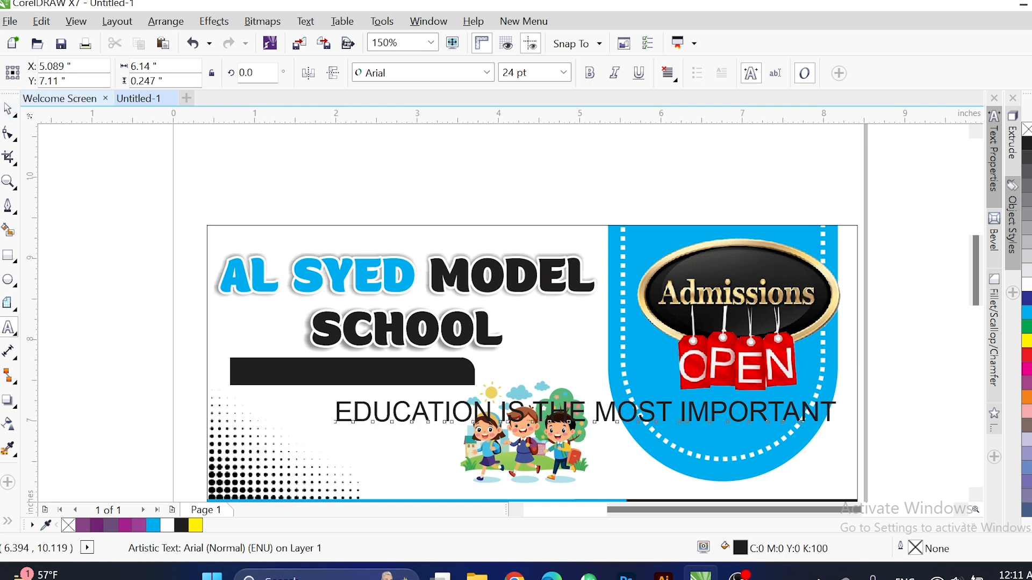
pyautogui.click(486, 73)
pyautogui.click(408, 102)
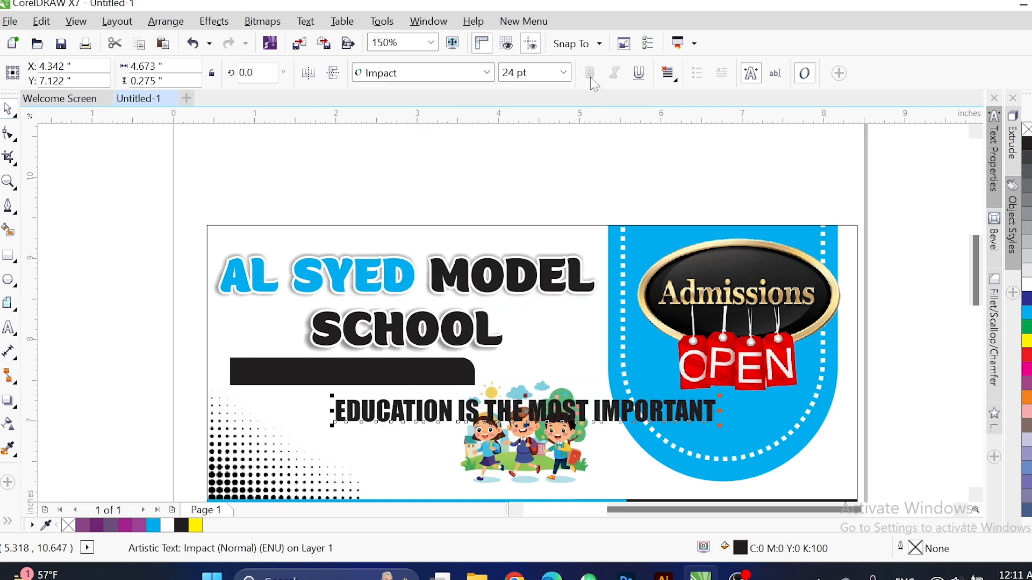
# Make the slogan white, centre it on the black bar (C, E), and enlarge it to fill the bar.
pyautogui.click(1028, 282)
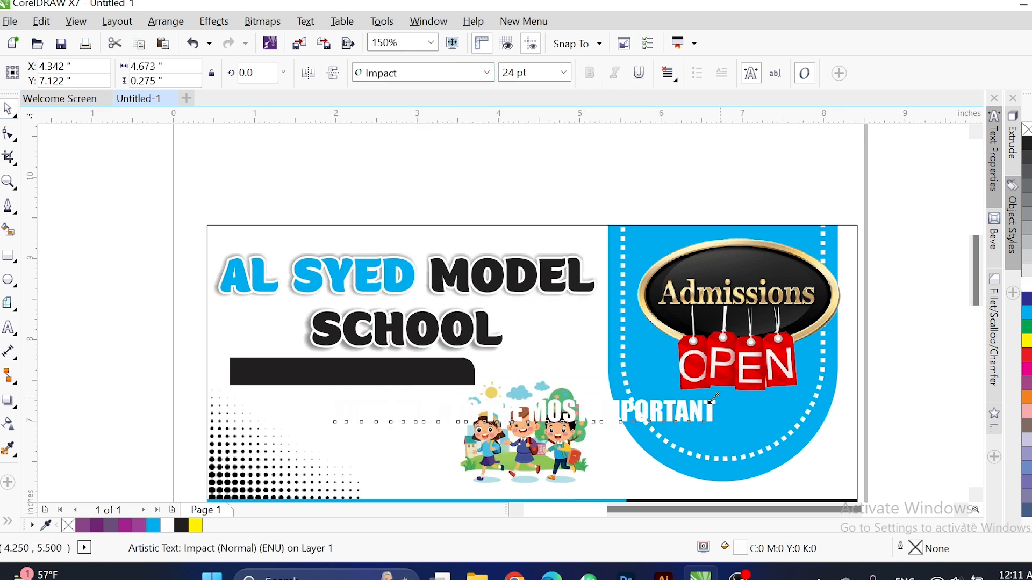
pyautogui.moveTo(714, 398); pyautogui.dragTo(474, 407)
pyautogui.keyDown('shift'); pyautogui.click(430, 373); pyautogui.keyUp('shift')
pyautogui.press('c')
pyautogui.press('e')
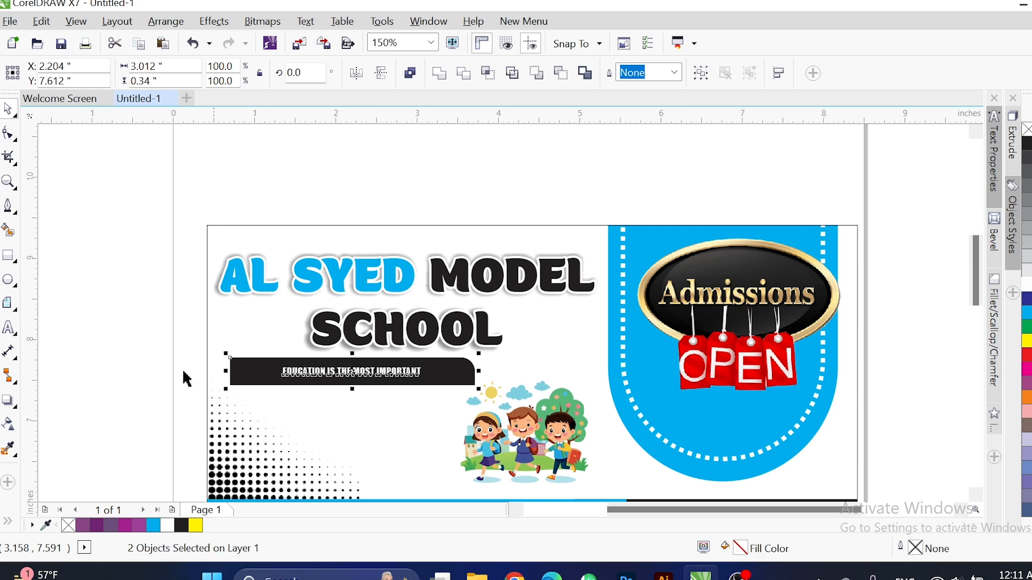
pyautogui.click(205, 334)
pyautogui.scroll(5, 291, 400)
pyautogui.click(453, 323)
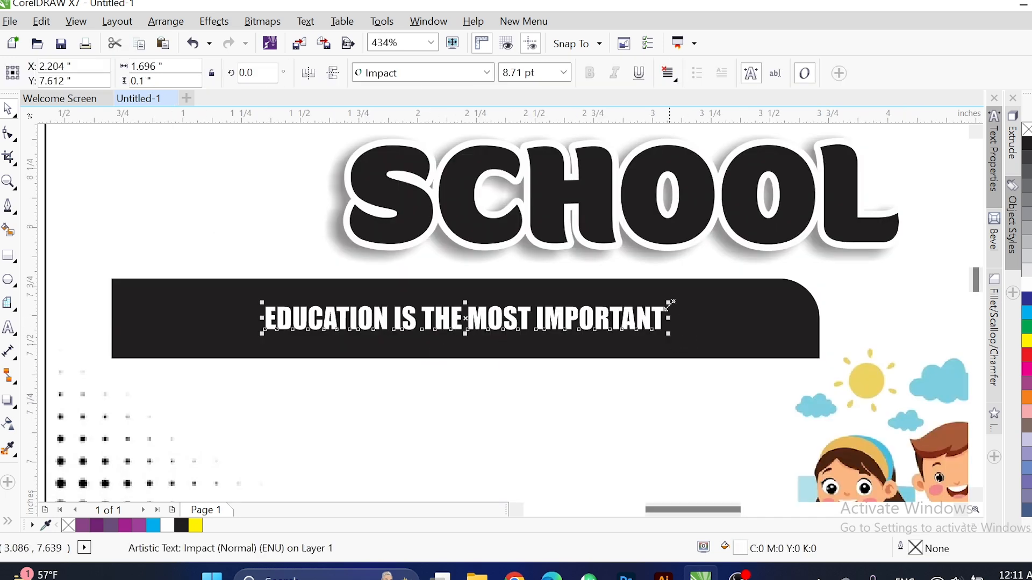
pyautogui.moveTo(725, 292); pyautogui.dragTo(805, 279)
pyautogui.scroll(-5, 615, 394)
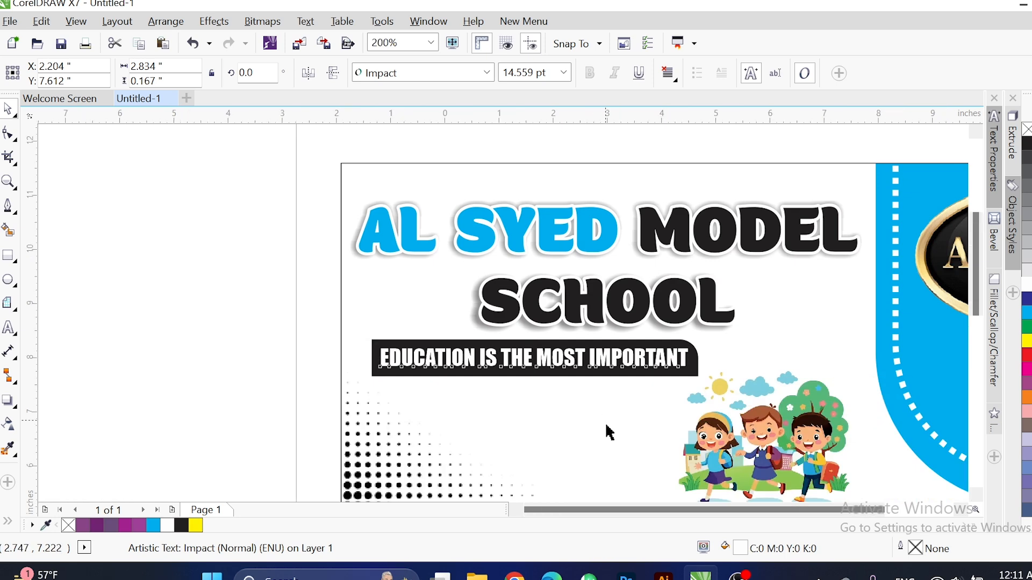
# Nudge the children clipart right and shrink it slightly.
pyautogui.click(859, 256)
pyautogui.click(472, 379)
pyautogui.press('Right')
pyautogui.press('Right')
pyautogui.press('Right')
pyautogui.press('Right')
pyautogui.press('Right')
pyautogui.press('Right')
pyautogui.press('Right')
pyautogui.press('Right')
pyautogui.press('Right')
pyautogui.press('Right')
pyautogui.press('Right')
pyautogui.press('Right')
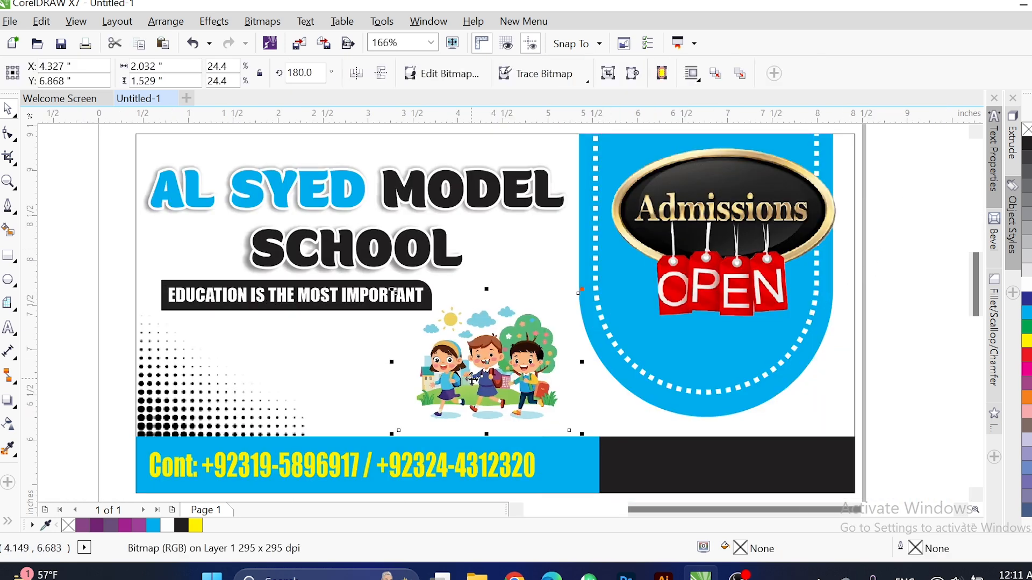
pyautogui.moveTo(592, 290); pyautogui.dragTo(572, 307)
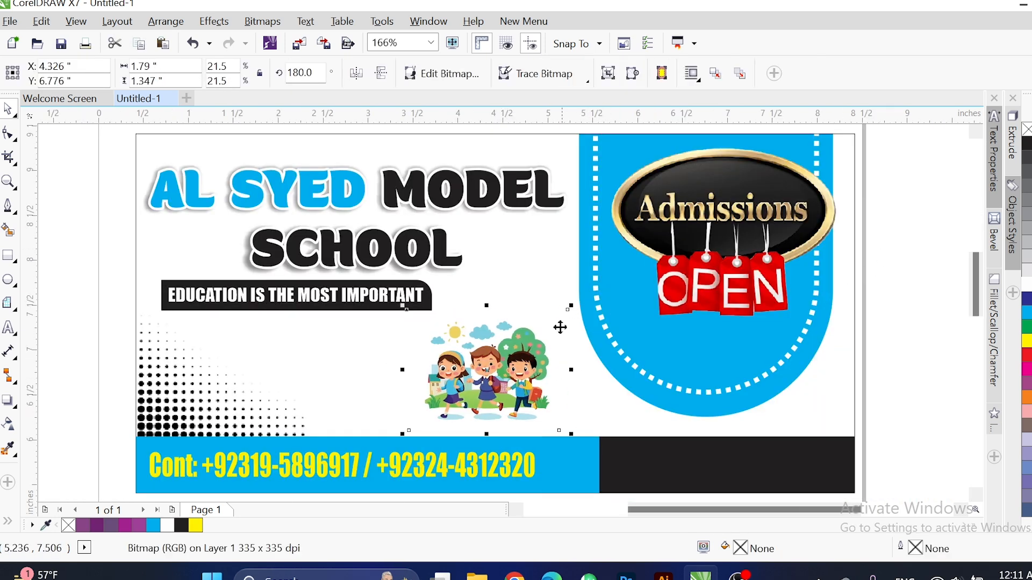
# Draw a bar beside the arch, convert it to curves, slant its left side, and fill it black.
pyautogui.press('F6')
pyautogui.moveTo(914, 321); pyautogui.dragTo(530, 452)
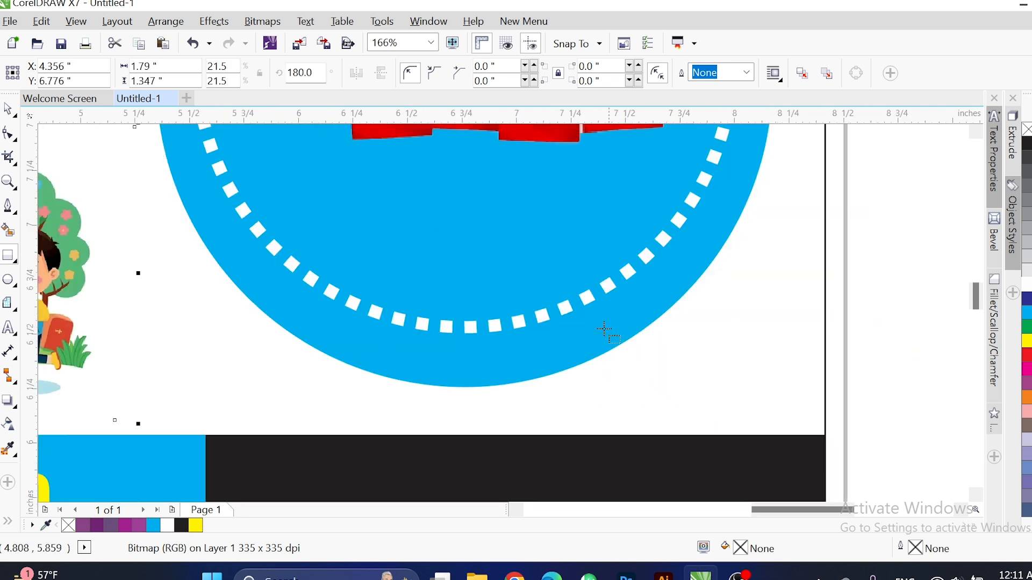
pyautogui.moveTo(609, 371); pyautogui.dragTo(826, 392)
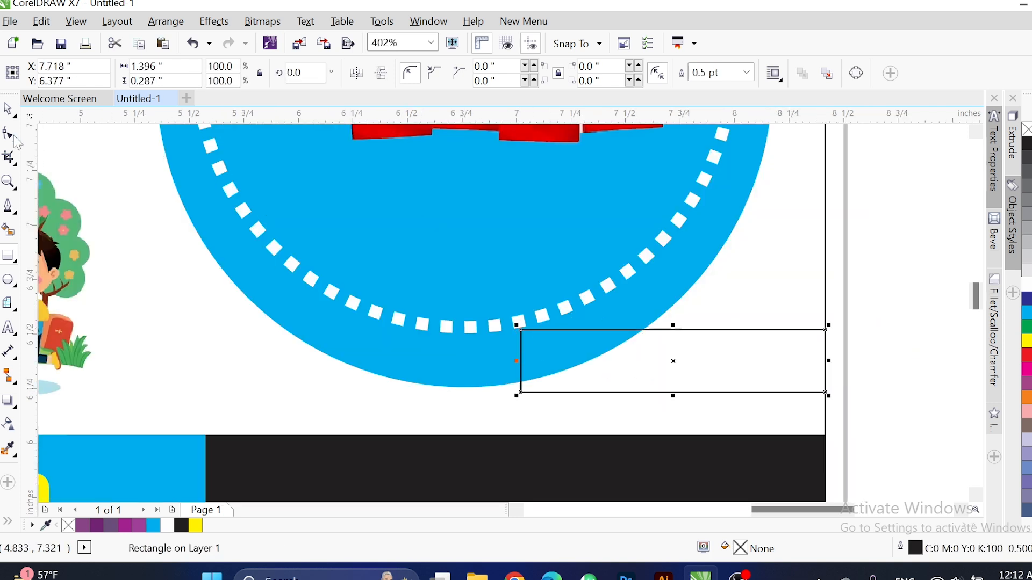
pyautogui.press('F10')
pyautogui.hotkey('ctrl', 'q')
pyautogui.moveTo(521, 331); pyautogui.dragTo(569, 330)
pyautogui.press('space')
pyautogui.click(1027, 144)
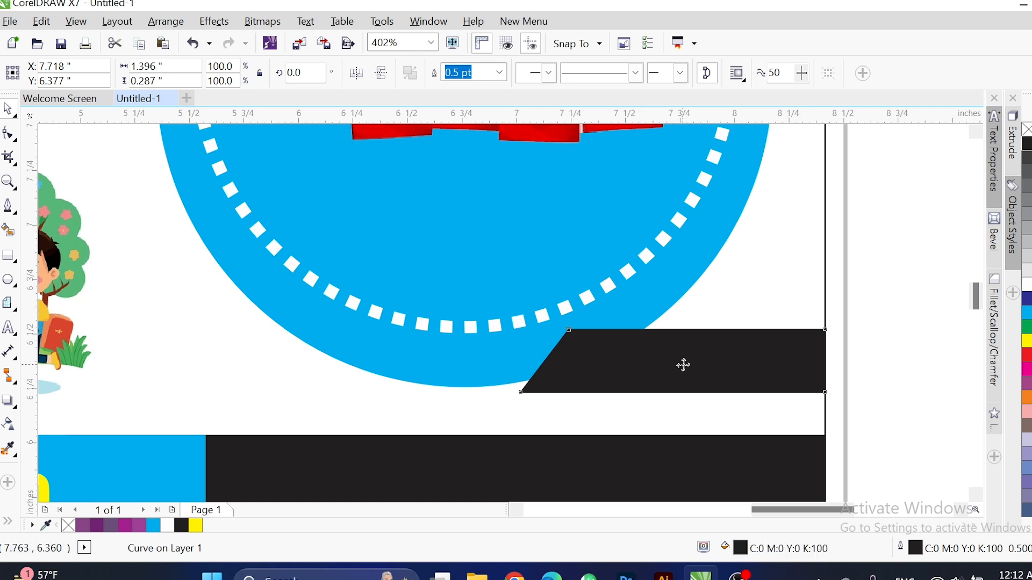
# Add a slightly offset cyan copy behind the black slanted shape as a thin edge strip.
pyautogui.moveTo(682, 364); pyautogui.dragTo(683, 375)
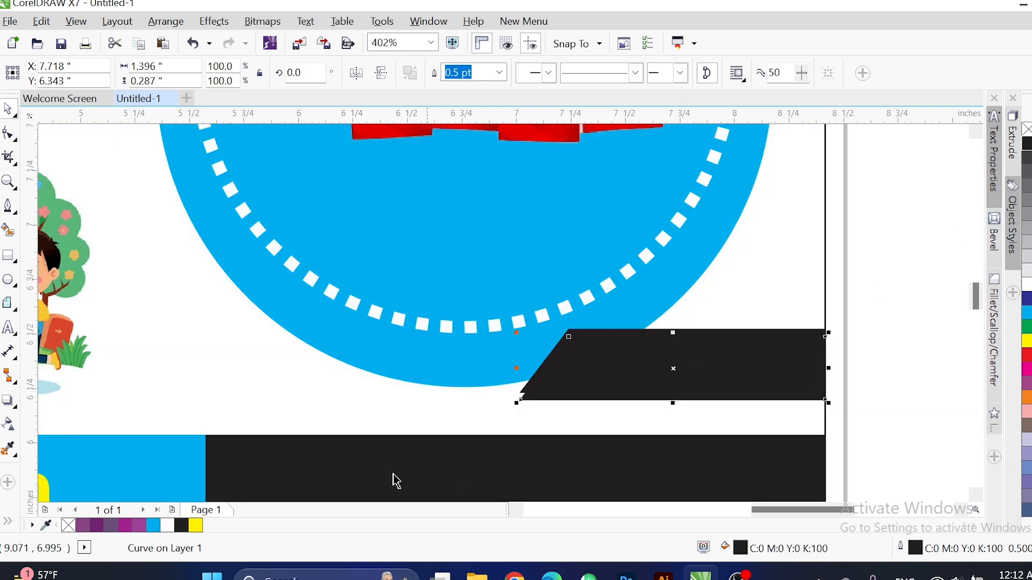
pyautogui.click(153, 526)
pyautogui.click(728, 341)
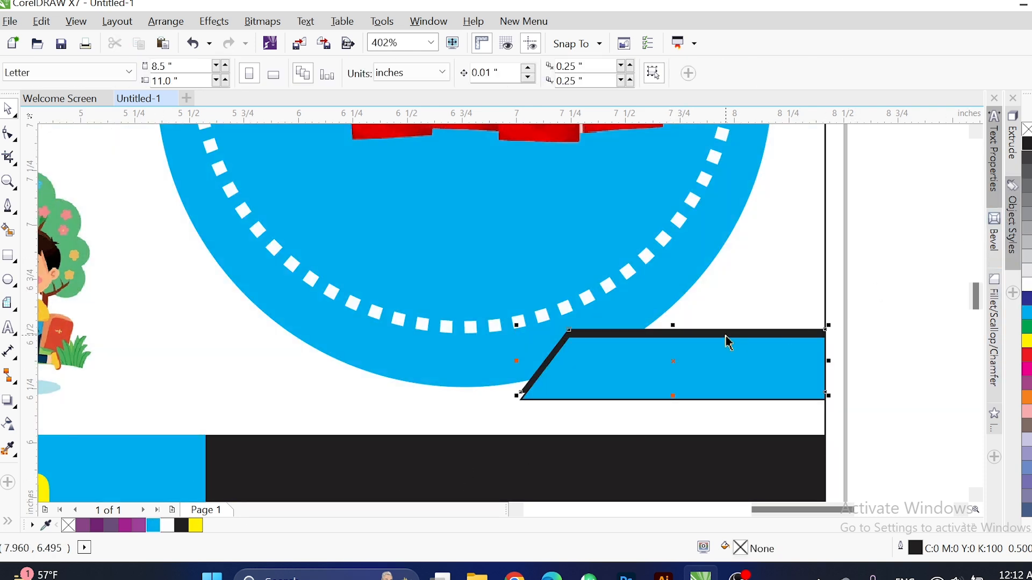
pyautogui.hotkey('shift', 'pageup')
pyautogui.moveTo(476, 299); pyautogui.dragTo(857, 421)
pyautogui.press('Escape')
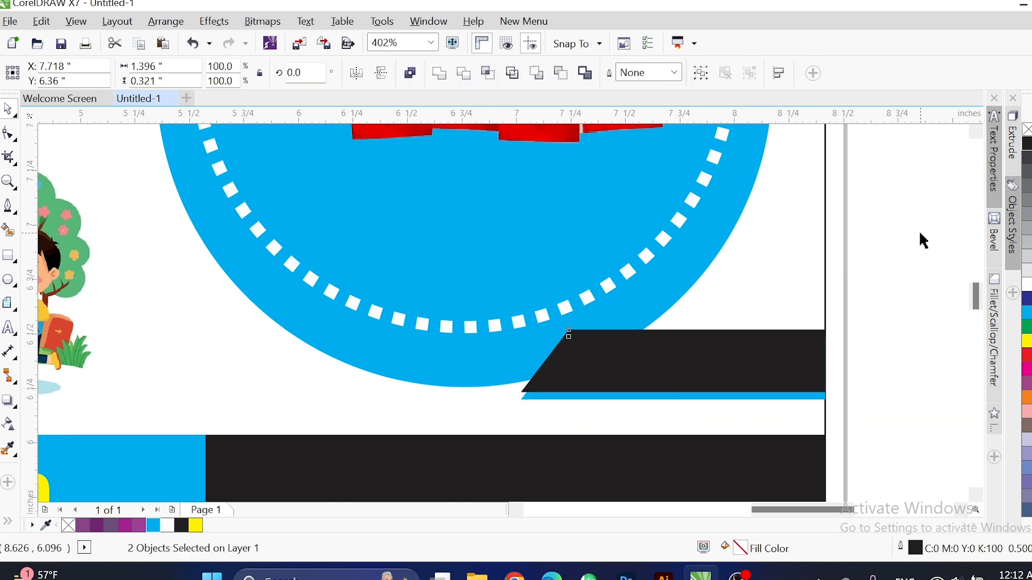
pyautogui.click(9, 328)
# Type the label '2025-2026' inside the arch and set it in Impact.
pyautogui.click(282, 305)
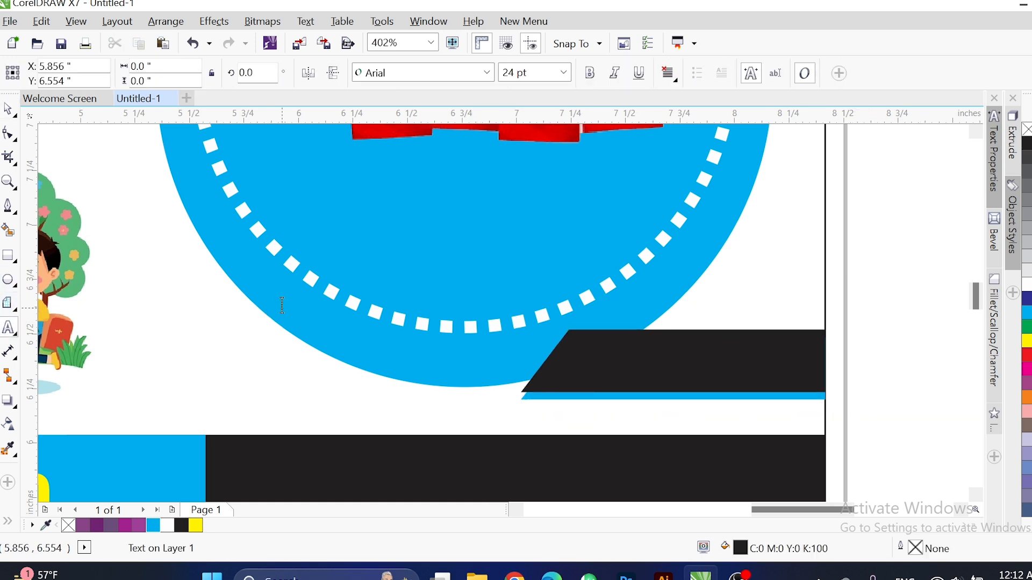
pyautogui.write('2024')
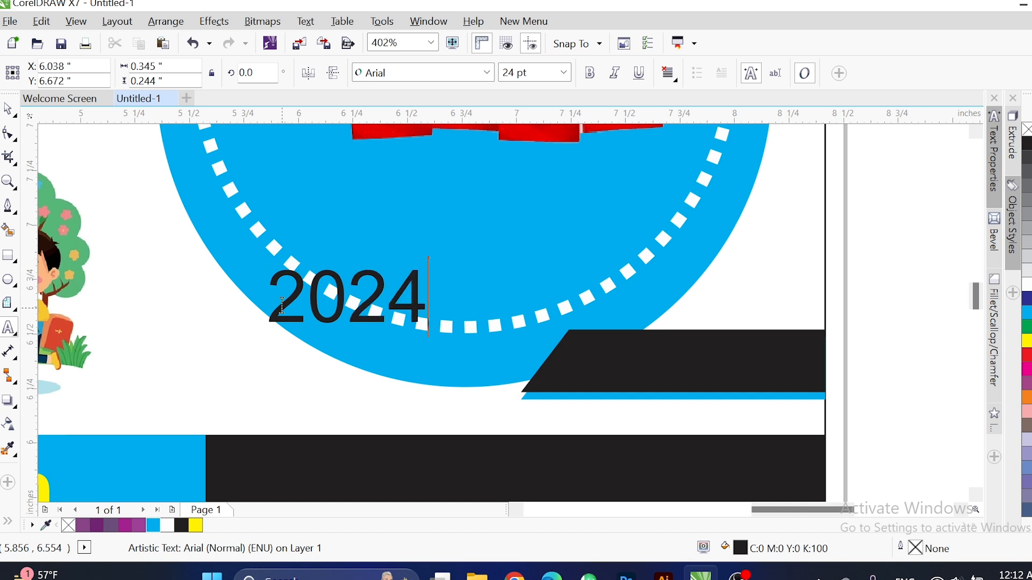
pyautogui.press('BackSpace')
pyautogui.write('5-036')
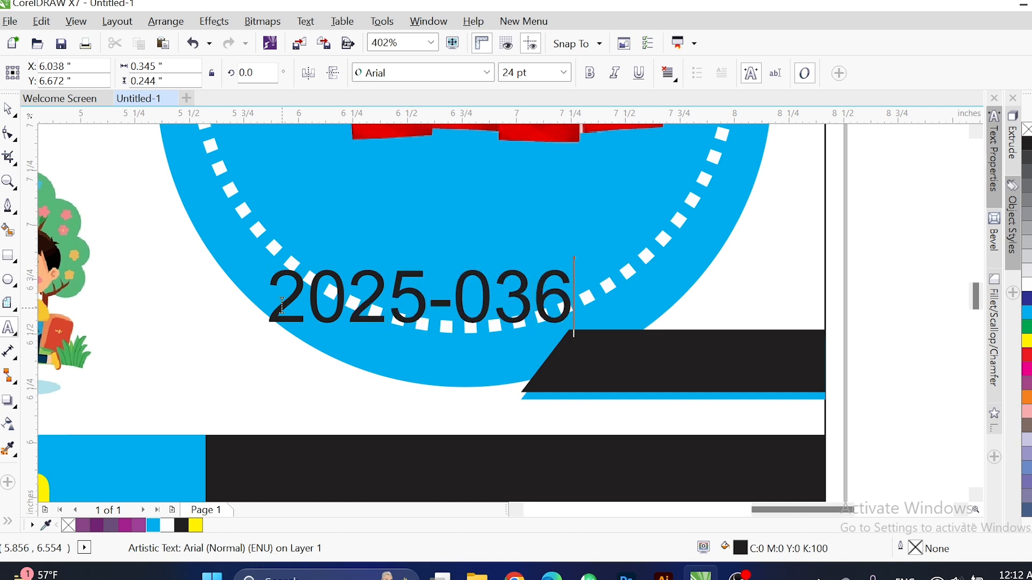
pyautogui.press('BackSpace')
pyautogui.press('BackSpace')
pyautogui.press('BackSpace')
pyautogui.write('2026')
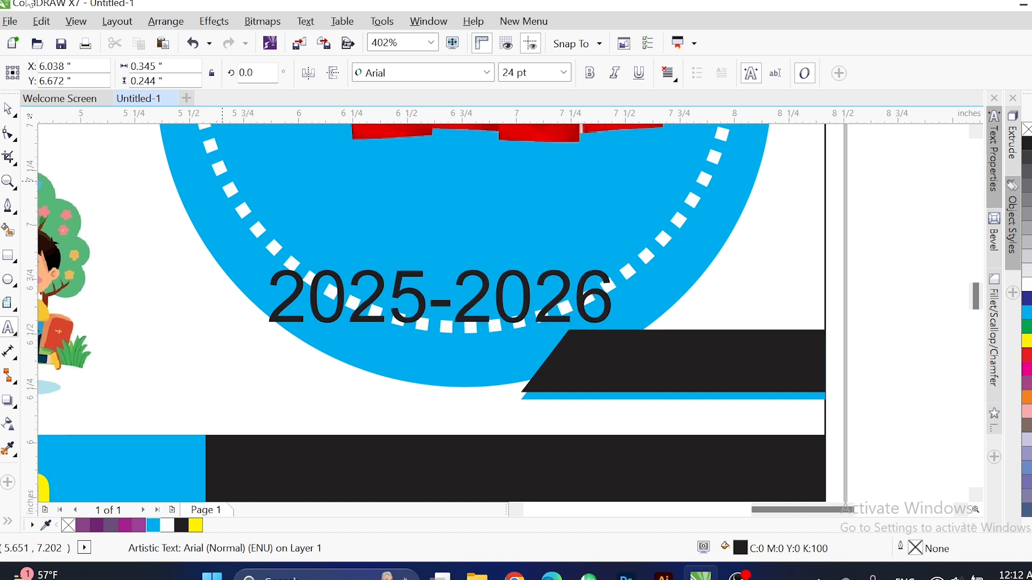
pyautogui.click(486, 73)
pyautogui.click(484, 104)
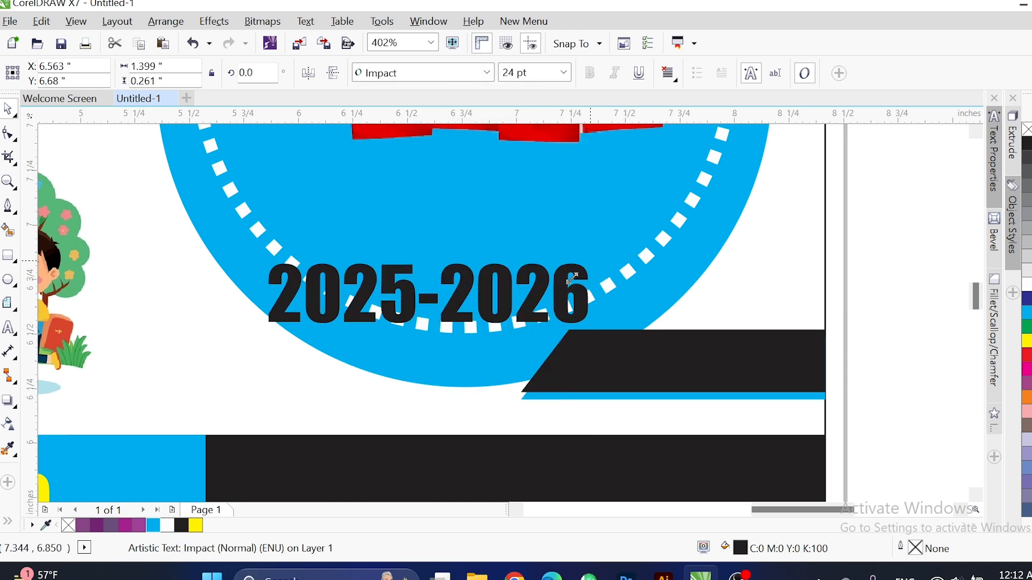
# Colour the 2025-2026 label cyan, move it onto the black band, enlarge it, and centre it there.
pyautogui.moveTo(572, 279); pyautogui.dragTo(551, 295)
pyautogui.click(153, 525)
pyautogui.moveTo(334, 310); pyautogui.dragTo(715, 376)
pyautogui.press('F2')
pyautogui.moveTo(502, 300); pyautogui.dragTo(866, 419)
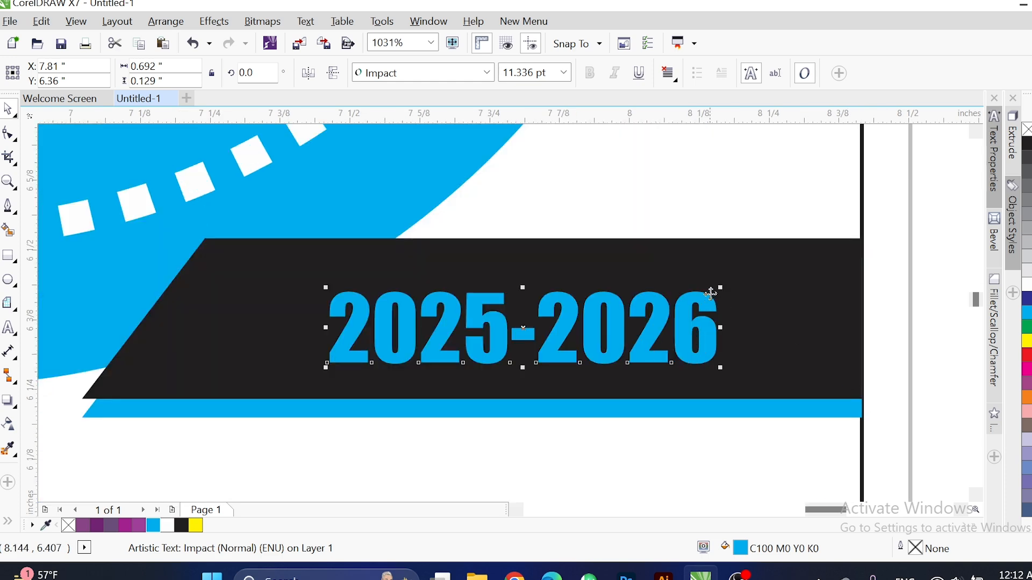
pyautogui.moveTo(748, 284); pyautogui.dragTo(826, 313)
pyautogui.keyDown('shift'); pyautogui.click(826, 312); pyautogui.keyUp('shift')
pyautogui.press('e')
pyautogui.press('c')
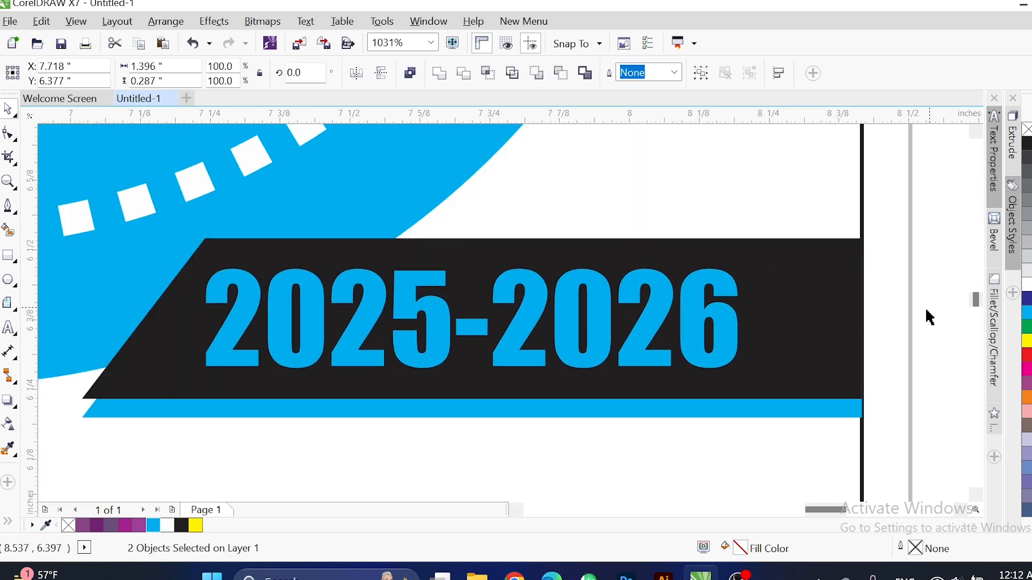
pyautogui.click(930, 318)
pyautogui.press('F4')
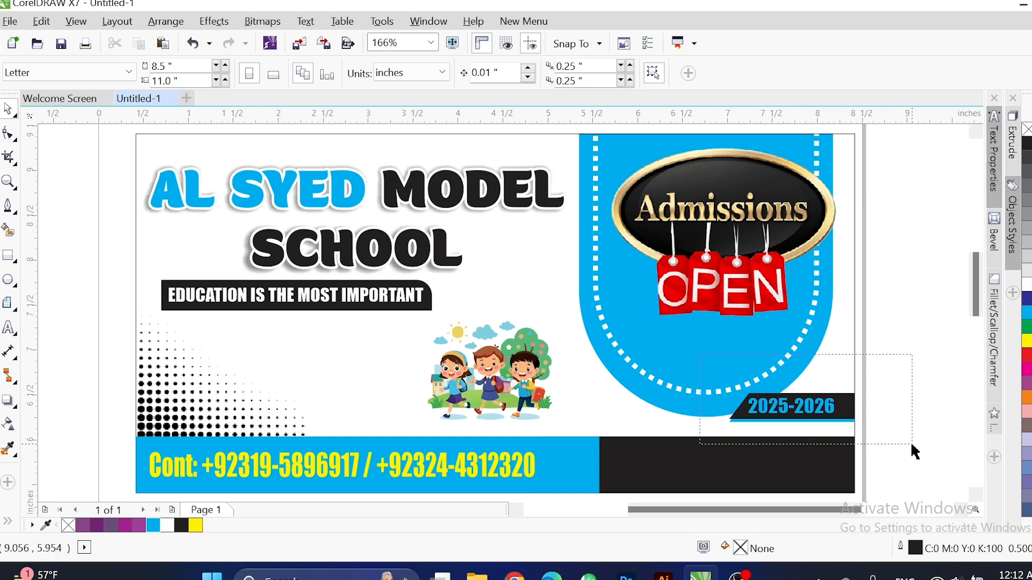
# Enlarge the year band group toward the left and stretch the phone-number text wider.
pyautogui.moveTo(912, 445); pyautogui.dragTo(913, 444)
pyautogui.rightClick(753, 444)
pyautogui.click(955, 244)
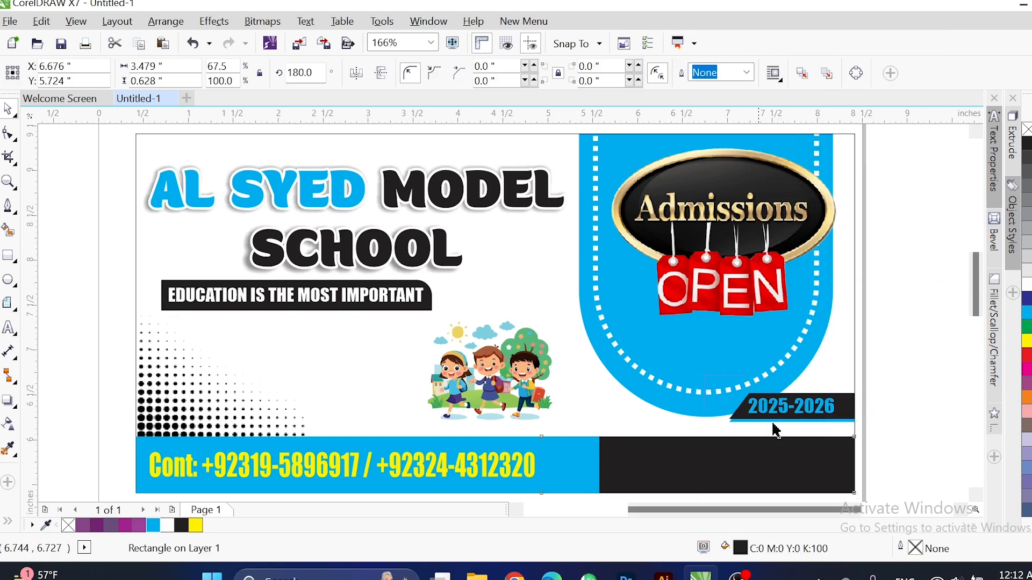
pyautogui.moveTo(725, 426); pyautogui.dragTo(694, 430)
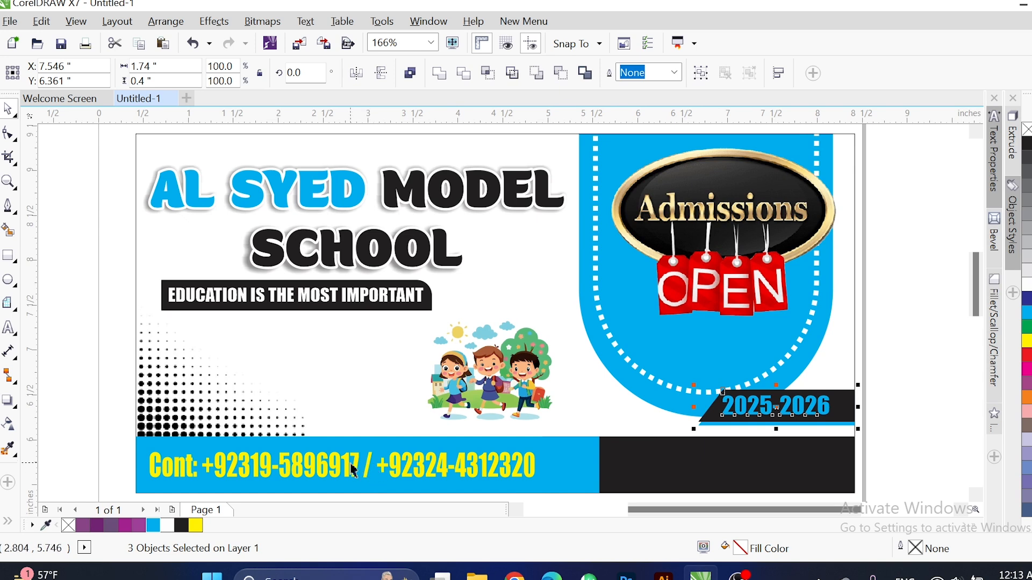
pyautogui.click(354, 472)
pyautogui.moveTo(557, 471); pyautogui.dragTo(583, 471)
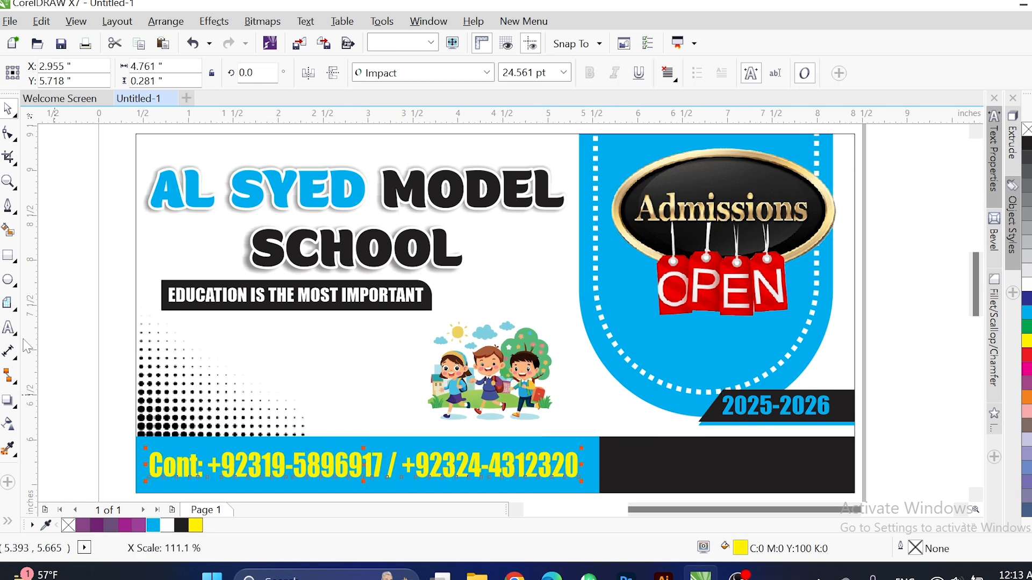
pyautogui.press('F8')
pyautogui.click(268, 389)
# Shrink the e-mail text, make it bold, and move it onto the black footer bar.
pyautogui.write('AB')
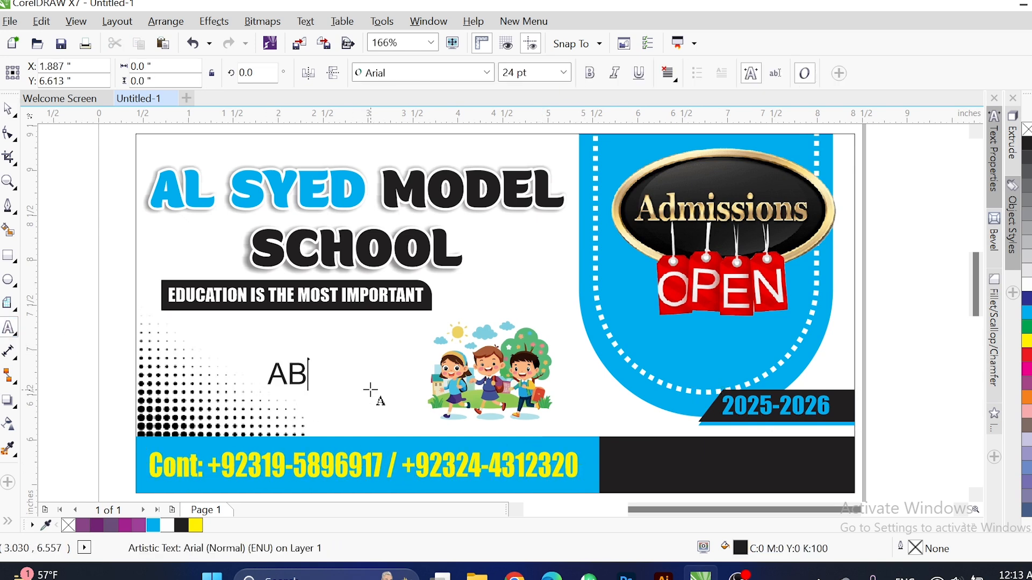
pyautogui.press('BackSpace')
pyautogui.press('BackSpace')
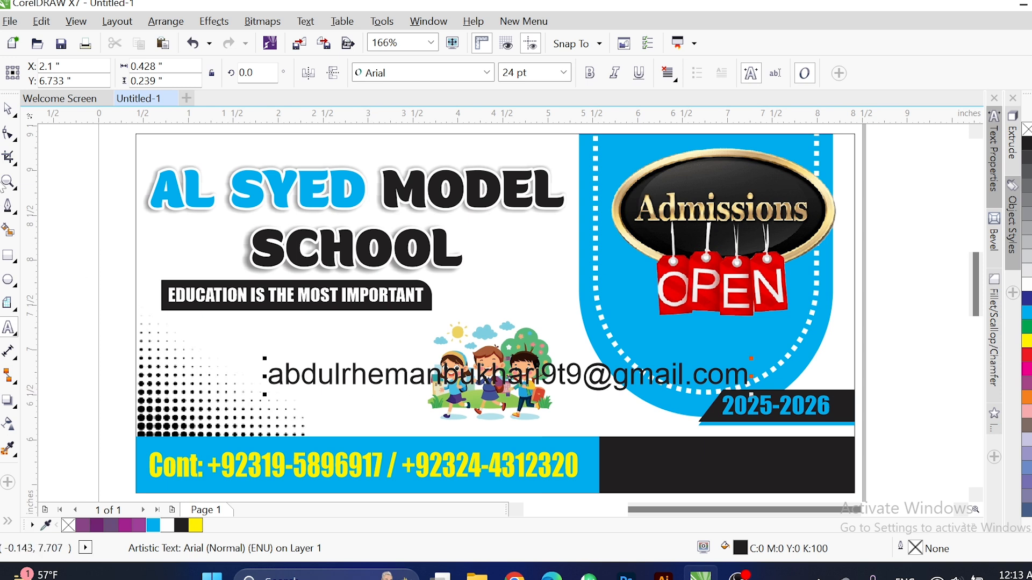
pyautogui.click(757, 363)
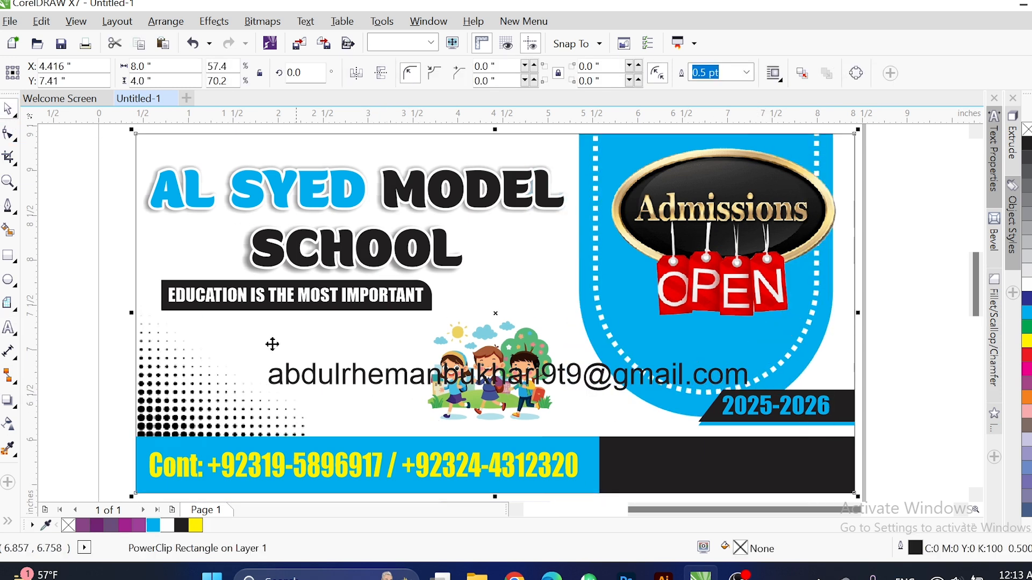
pyautogui.moveTo(807, 400); pyautogui.dragTo(804, 400)
pyautogui.moveTo(752, 359); pyautogui.dragTo(687, 369)
pyautogui.click(590, 73)
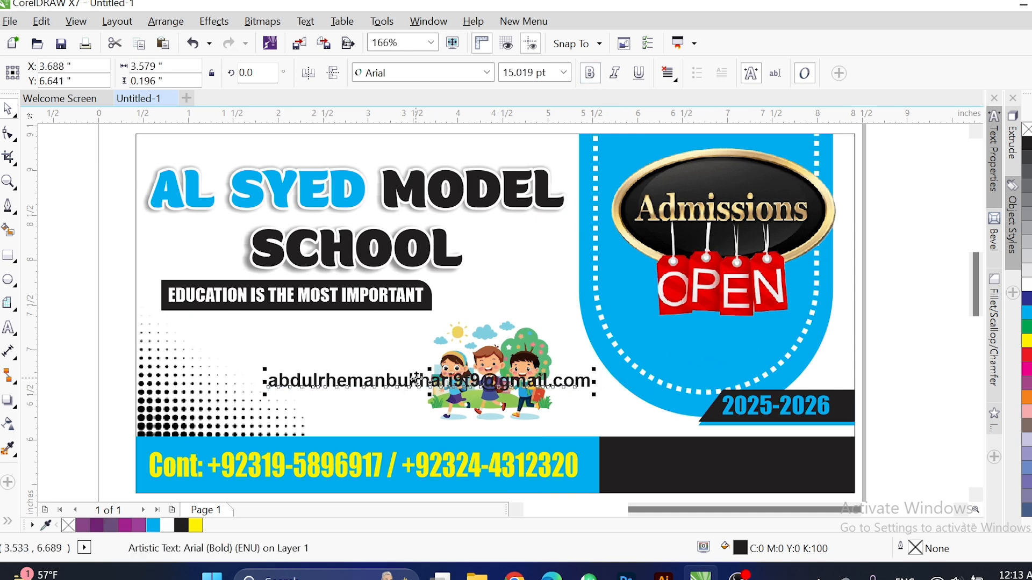
pyautogui.moveTo(422, 382); pyautogui.dragTo(775, 472)
pyautogui.moveTo(903, 493); pyautogui.dragTo(644, 330)
# Make the e-mail text white Impact and resize it to fit the footer.
pyautogui.scroll(2, 643, 329)
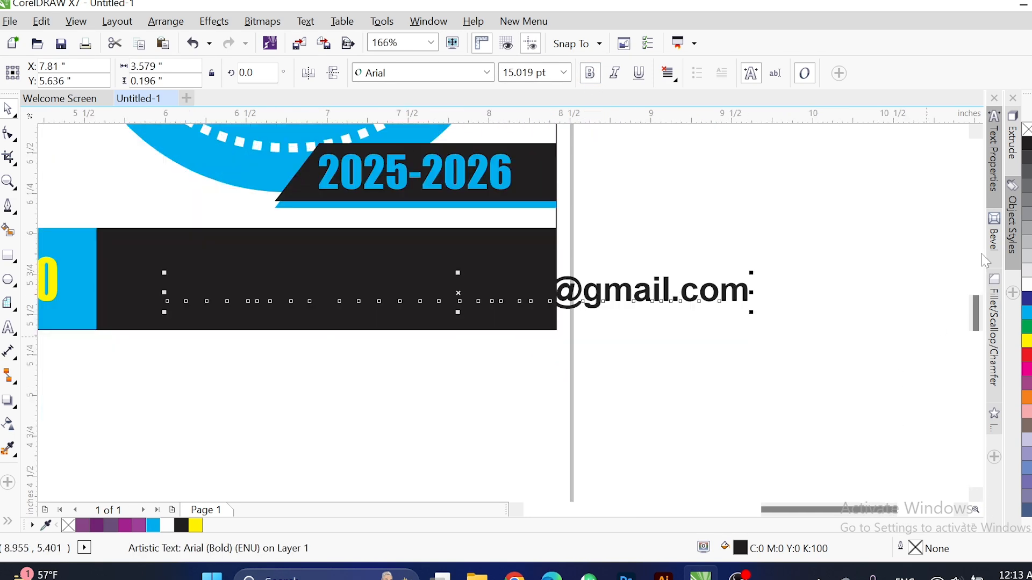
pyautogui.click(1027, 284)
pyautogui.moveTo(752, 273); pyautogui.dragTo(667, 284)
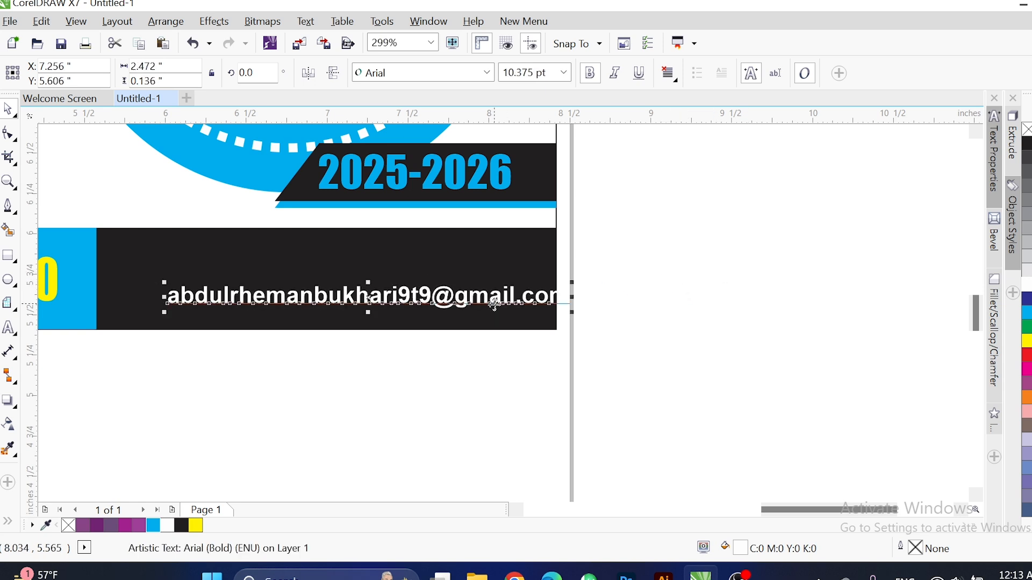
pyautogui.moveTo(494, 300); pyautogui.dragTo(454, 286)
pyautogui.click(491, 76)
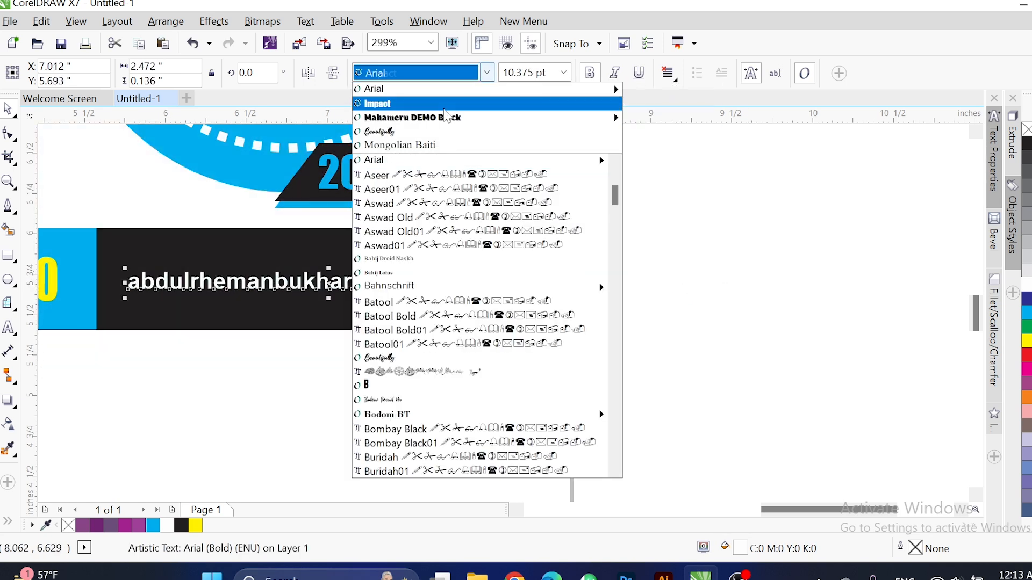
pyautogui.click(387, 105)
pyautogui.scroll(2, 214, 351)
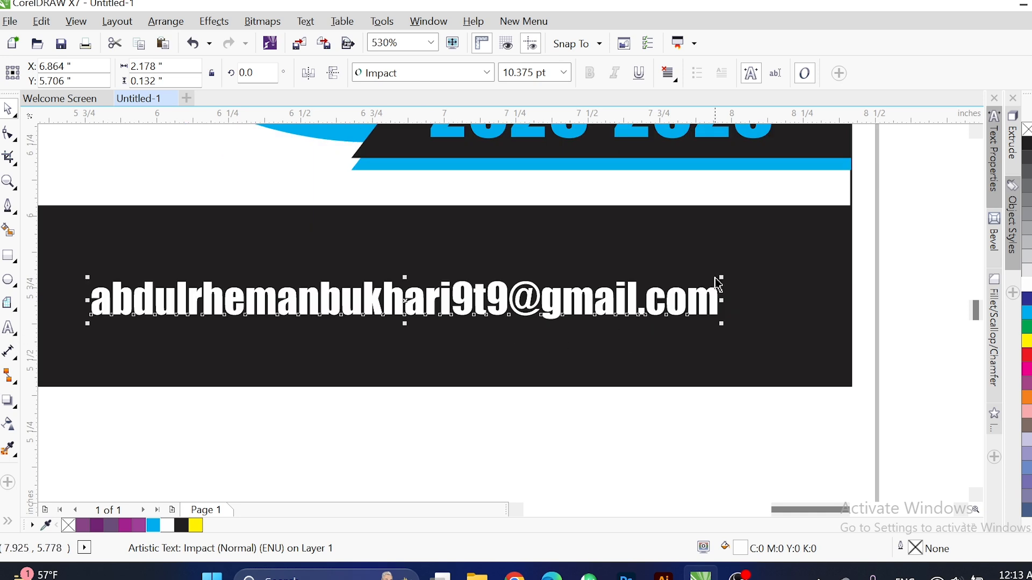
pyautogui.moveTo(796, 237); pyautogui.dragTo(820, 229)
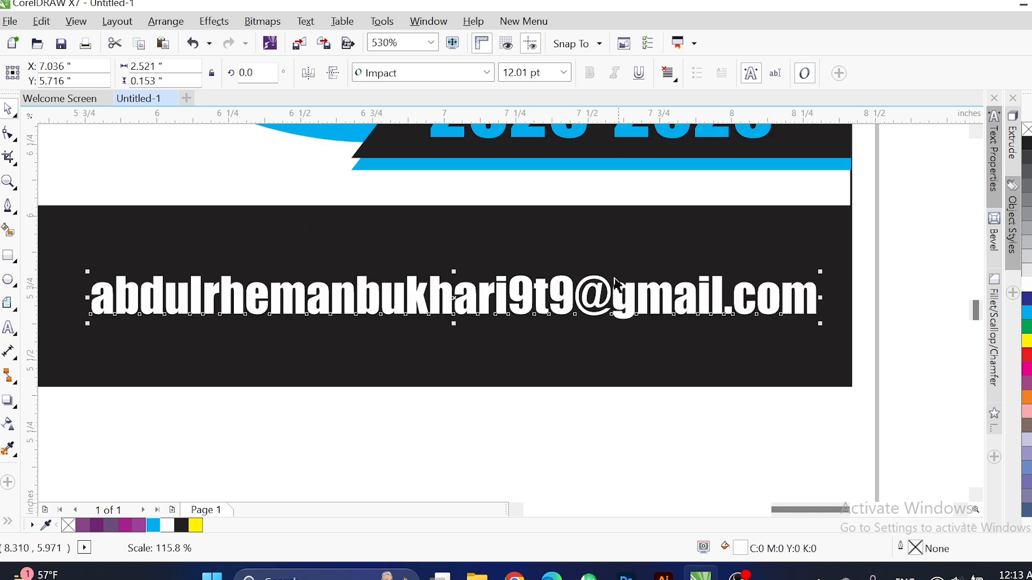
# Enlarge the e-mail text to about 14.8 pt and stretch it taller to fill the bar.
pyautogui.press('Left')
pyautogui.scroll(-3, 545, 300)
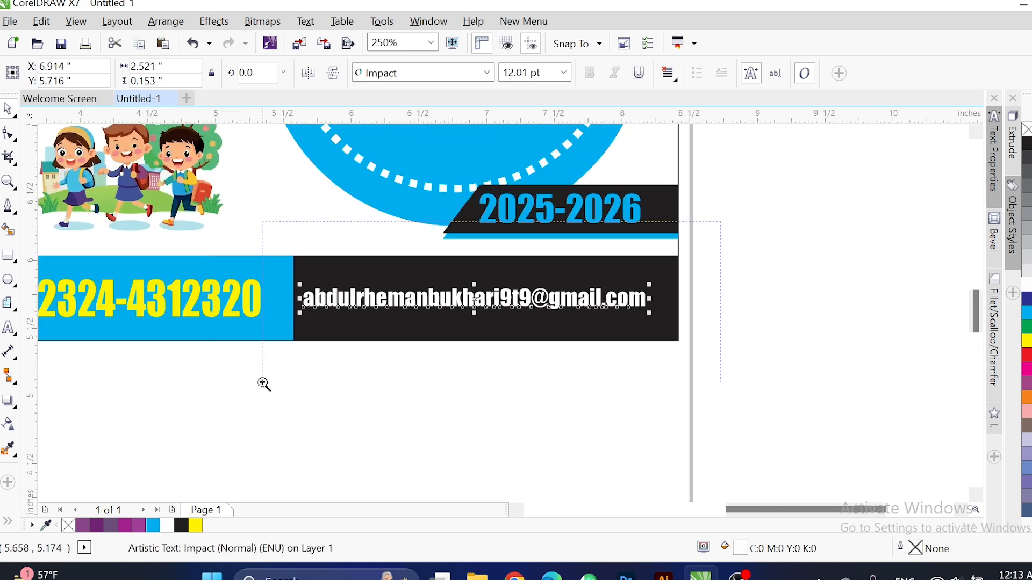
pyautogui.scroll(3, 476, 293)
pyautogui.click(825, 285)
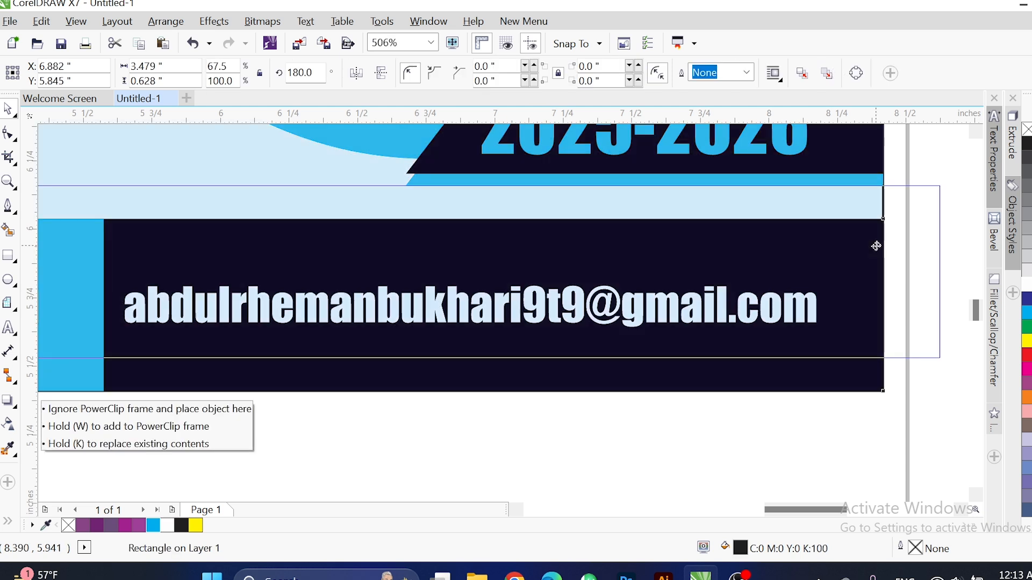
pyautogui.click(795, 304)
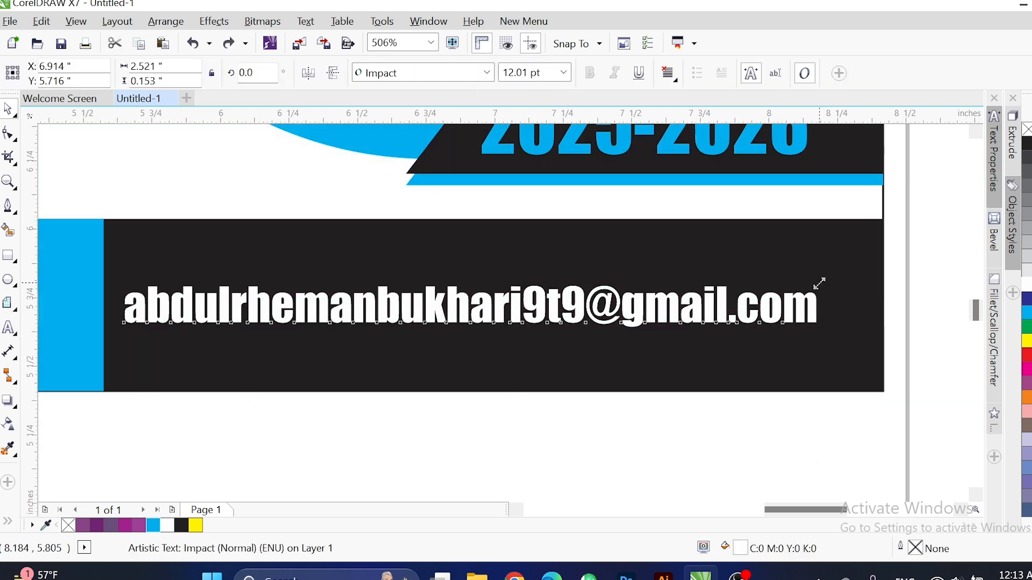
pyautogui.moveTo(820, 283); pyautogui.dragTo(863, 256)
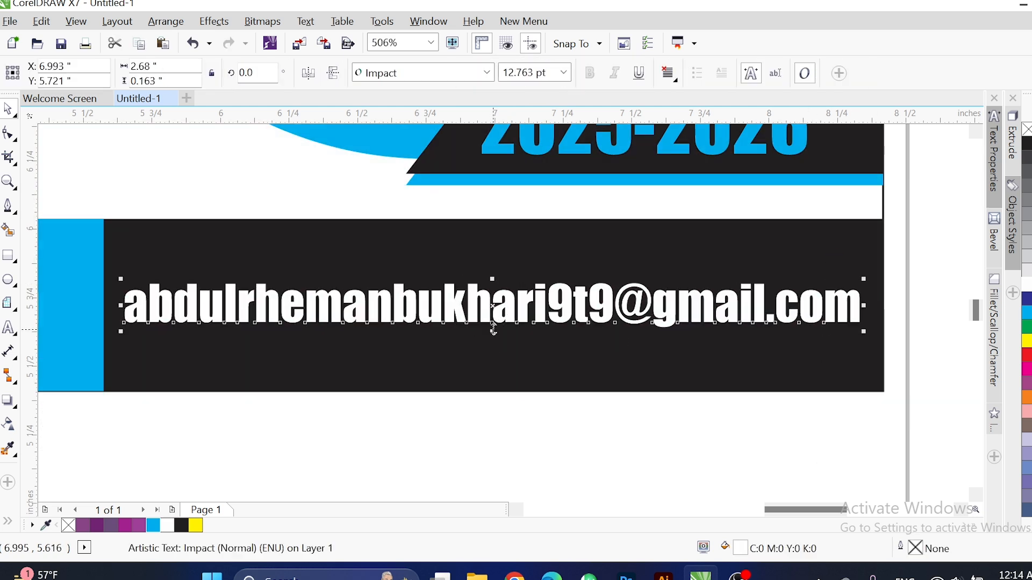
pyautogui.moveTo(491, 337); pyautogui.dragTo(491, 342)
pyautogui.press('F4')
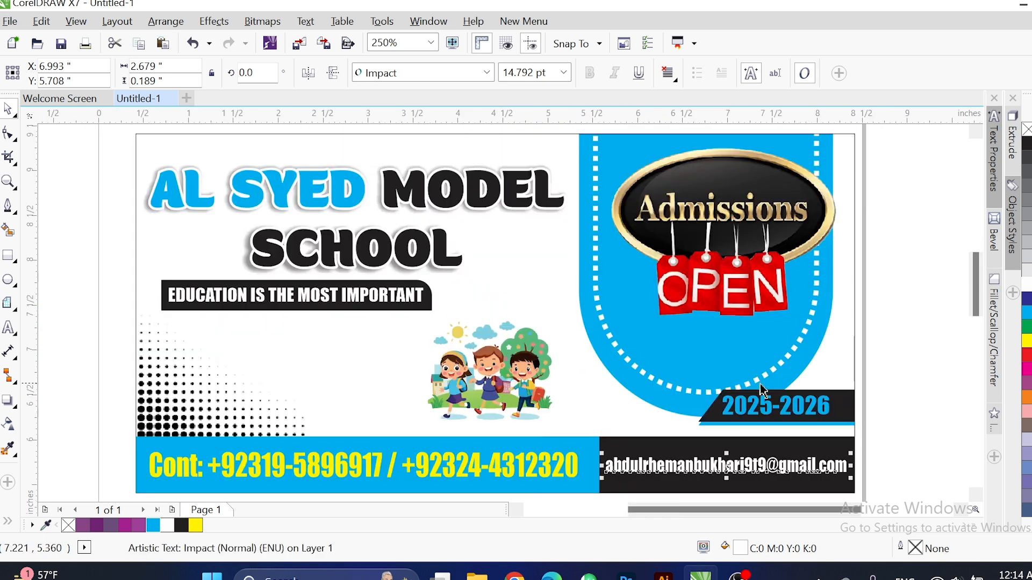
pyautogui.click(849, 356)
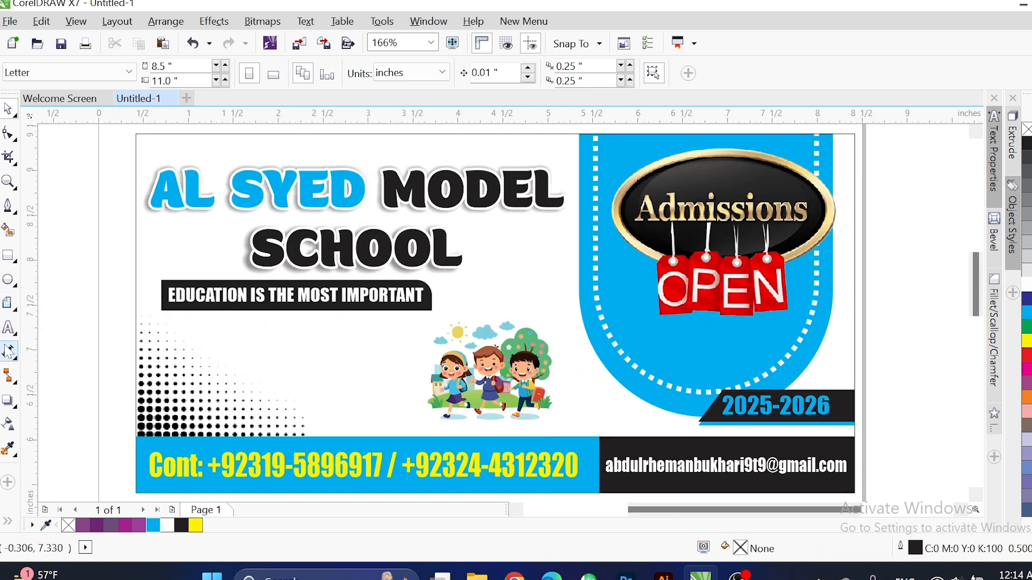
# Draw a hexagon, place it over the dot pattern, and enlarge it slightly.
pyautogui.click(66, 283)
pyautogui.moveTo(11, 308)
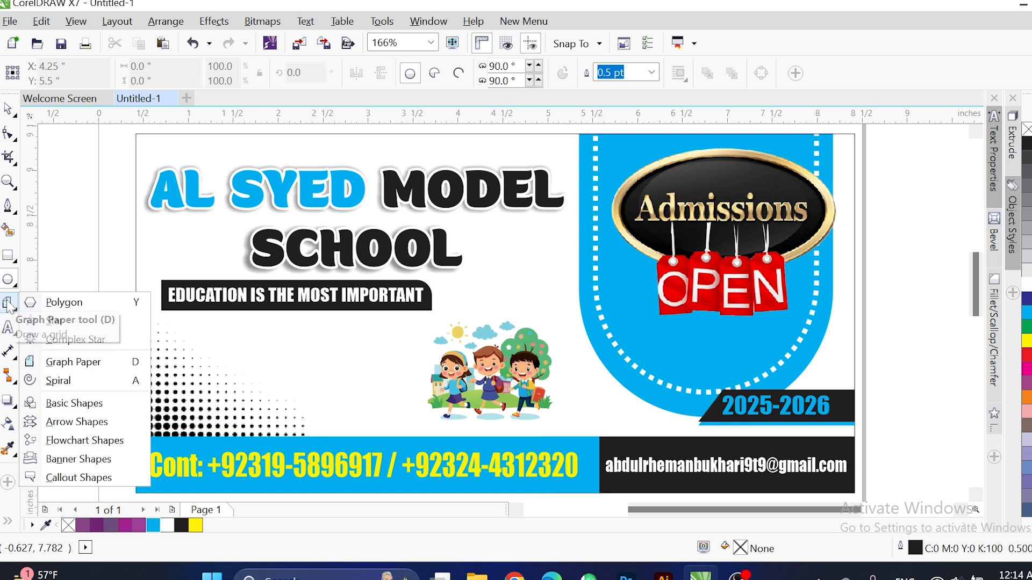
pyautogui.click(91, 310)
pyautogui.moveTo(78, 285); pyautogui.dragTo(137, 356)
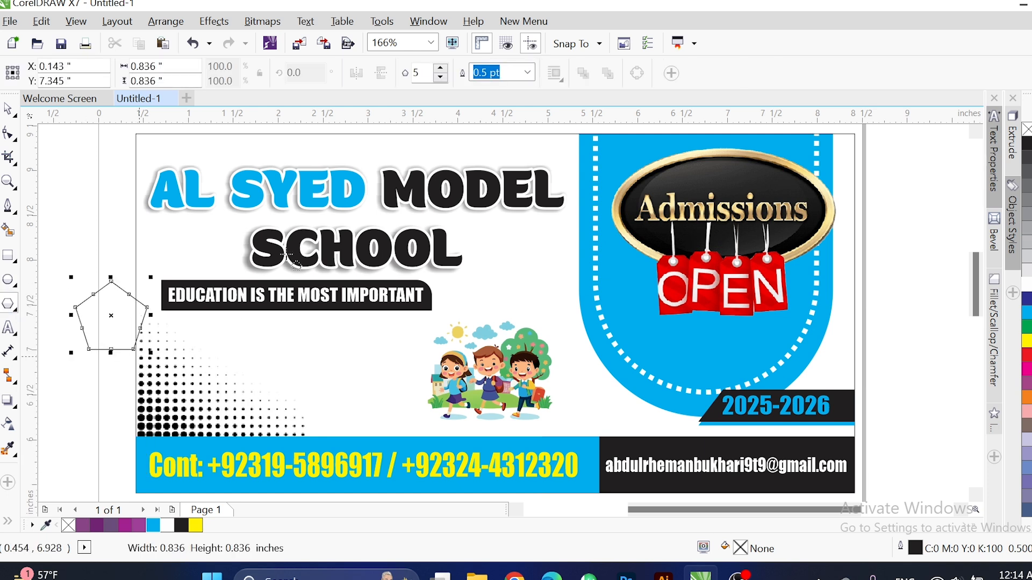
pyautogui.moveTo(115, 303); pyautogui.dragTo(265, 348)
pyautogui.scroll(2, 461, 416)
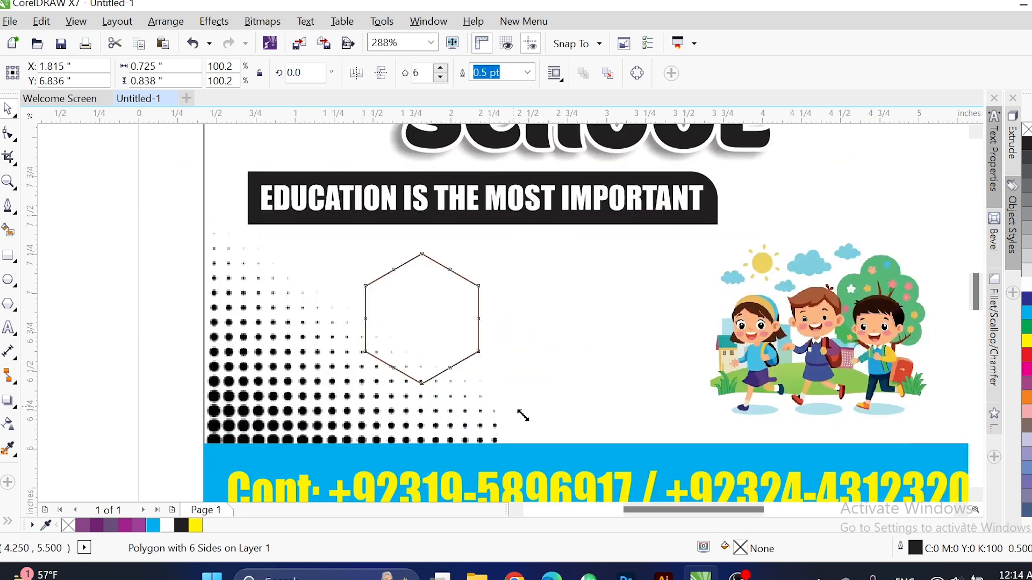
pyautogui.moveTo(523, 415); pyautogui.dragTo(590, 353)
# Add a mirrored second hexagon beside it and give both 2 pt cyan outlines.
pyautogui.keyDown('shift'); pyautogui.click(365, 335); pyautogui.keyUp('shift')
pyautogui.click(164, 310)
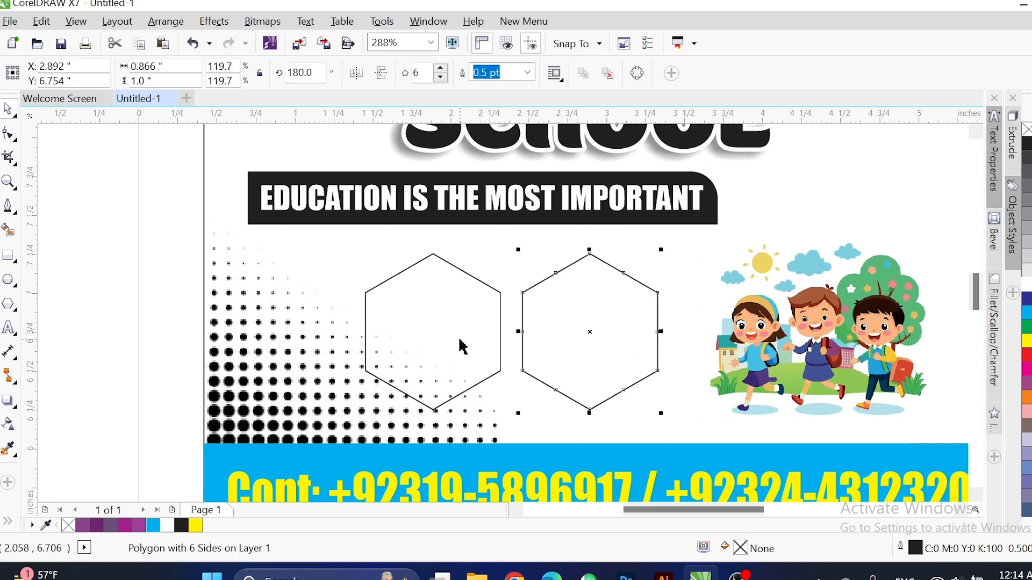
pyautogui.keyDown('shift'); pyautogui.click(464, 346); pyautogui.keyUp('shift')
pyautogui.rightClick(156, 526)
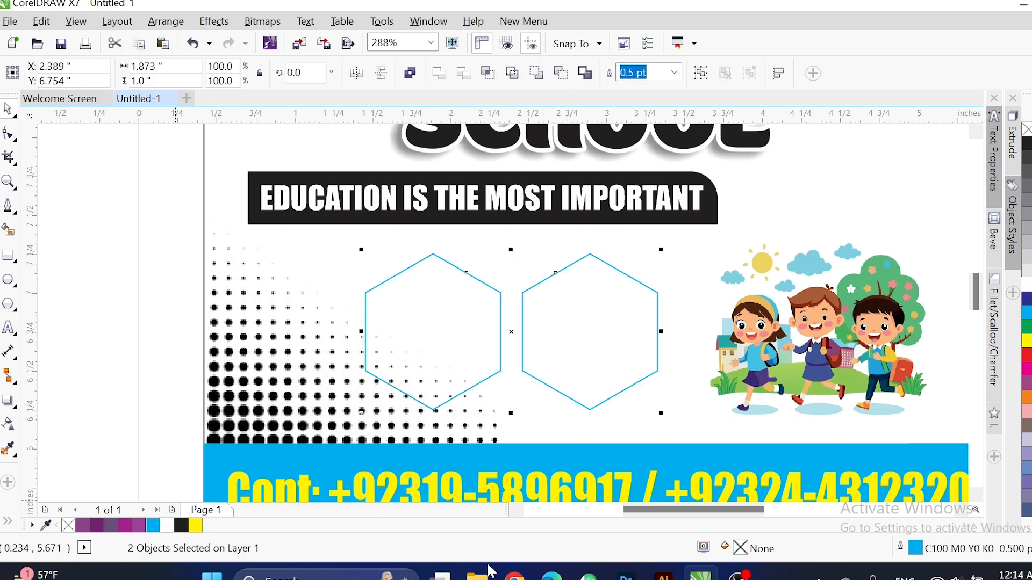
pyautogui.press('F12')
pyautogui.write('2')
pyautogui.press('Return')
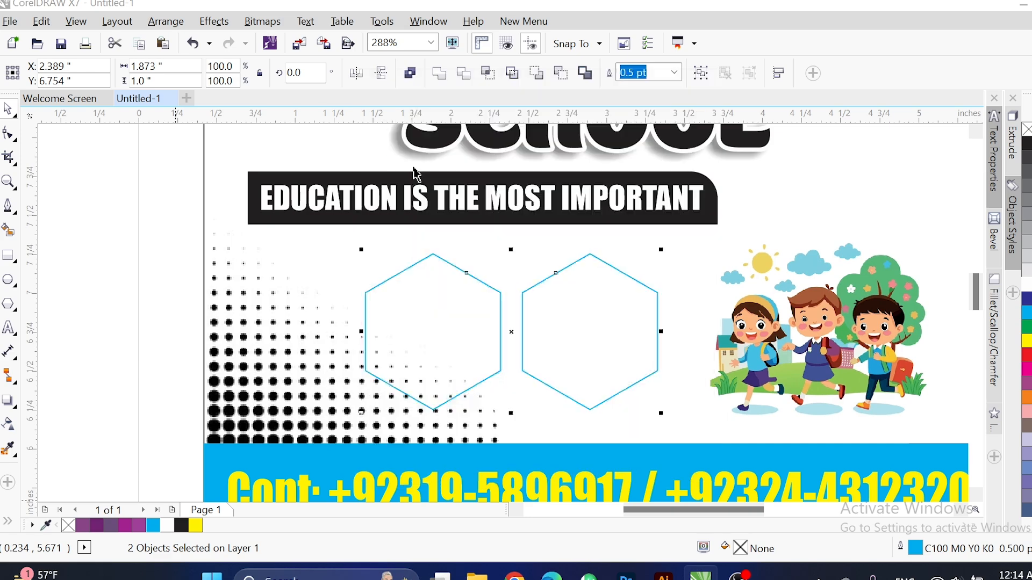
pyautogui.scroll(-3, 230, 322)
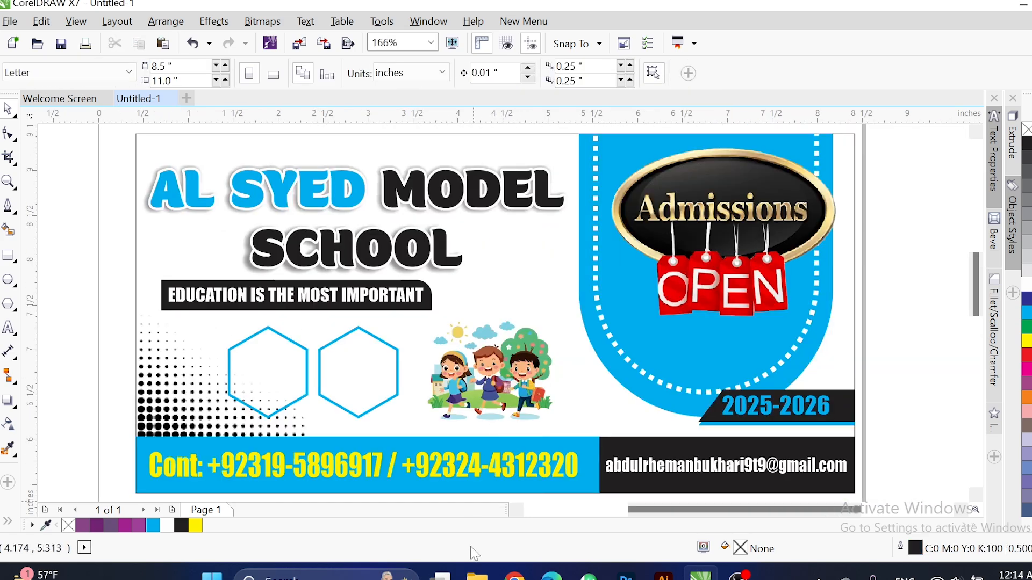
pyautogui.click(514, 575)
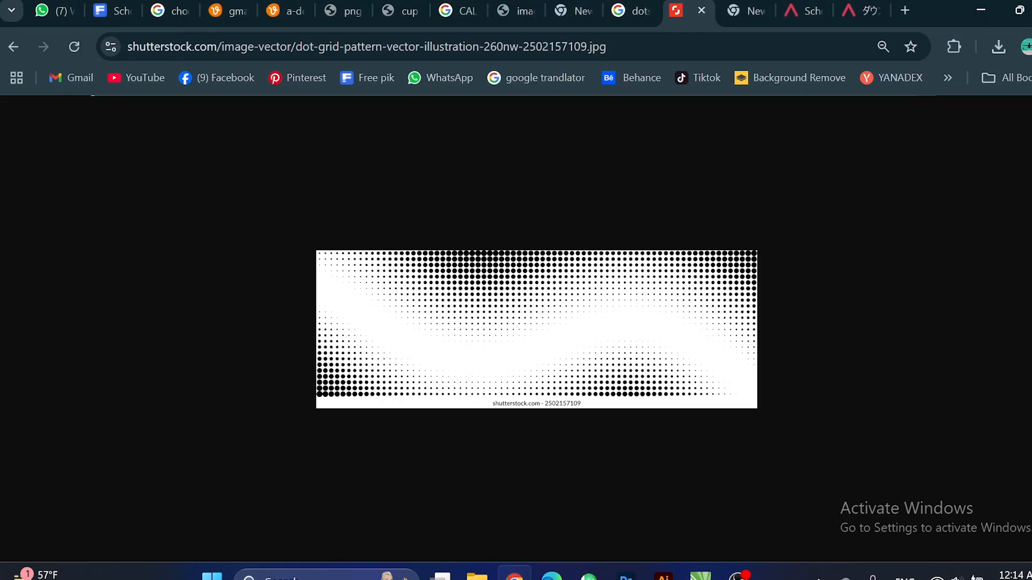
# Search Google Images for 'school children pics'.
pyautogui.click(458, 10)
pyautogui.write('sc')
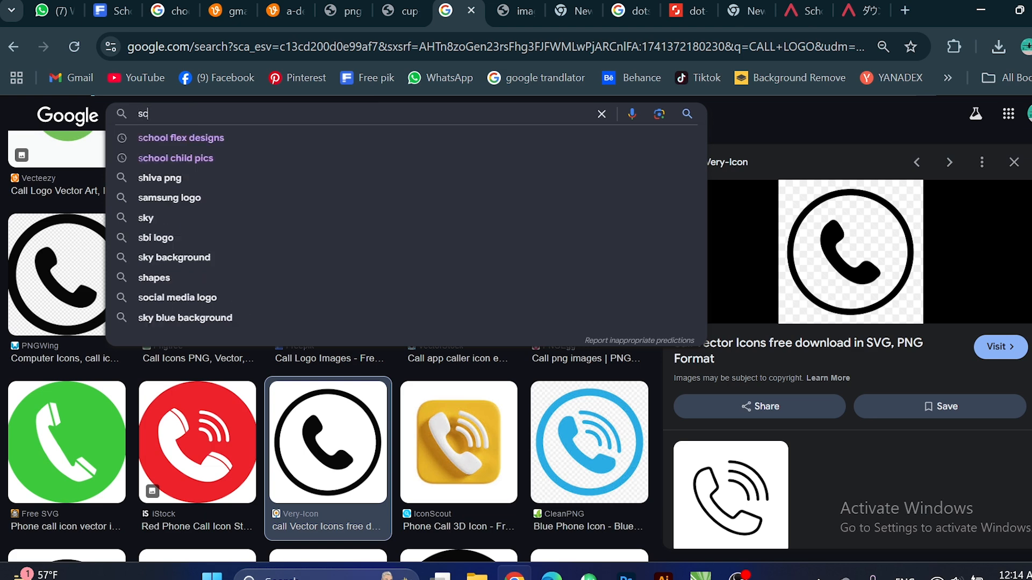
pyautogui.write('hool children pics')
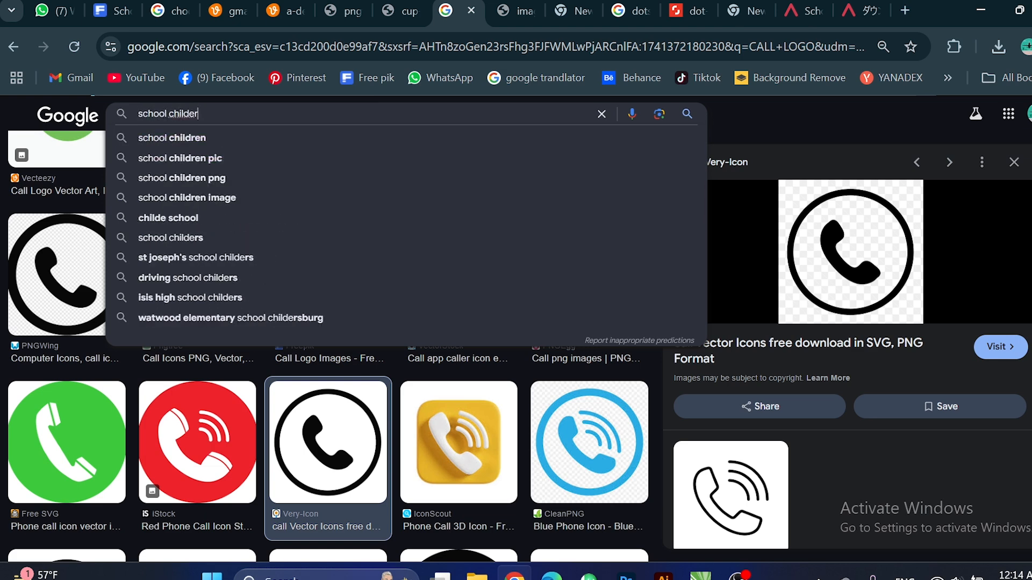
pyautogui.press('Return')
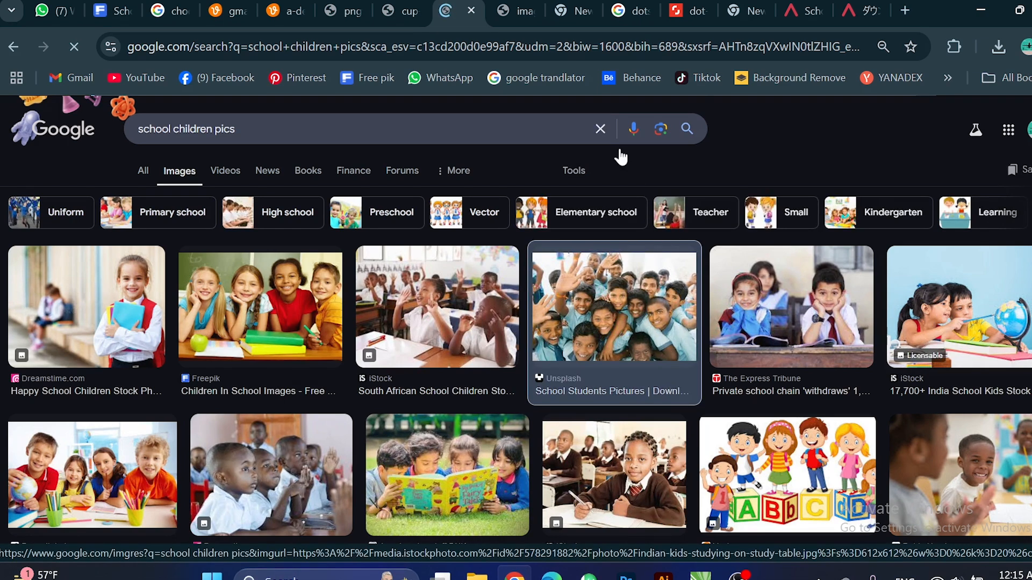
# Copy the photo of two kids with a globe and paste it into CorelDRAW.
pyautogui.click(614, 307)
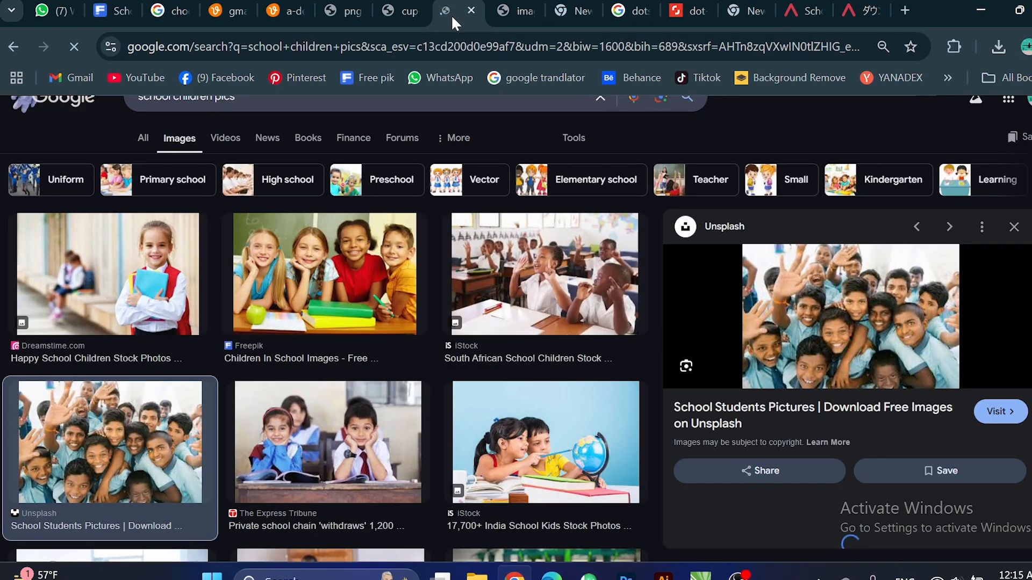
pyautogui.click(514, 472)
pyautogui.rightClick(843, 328)
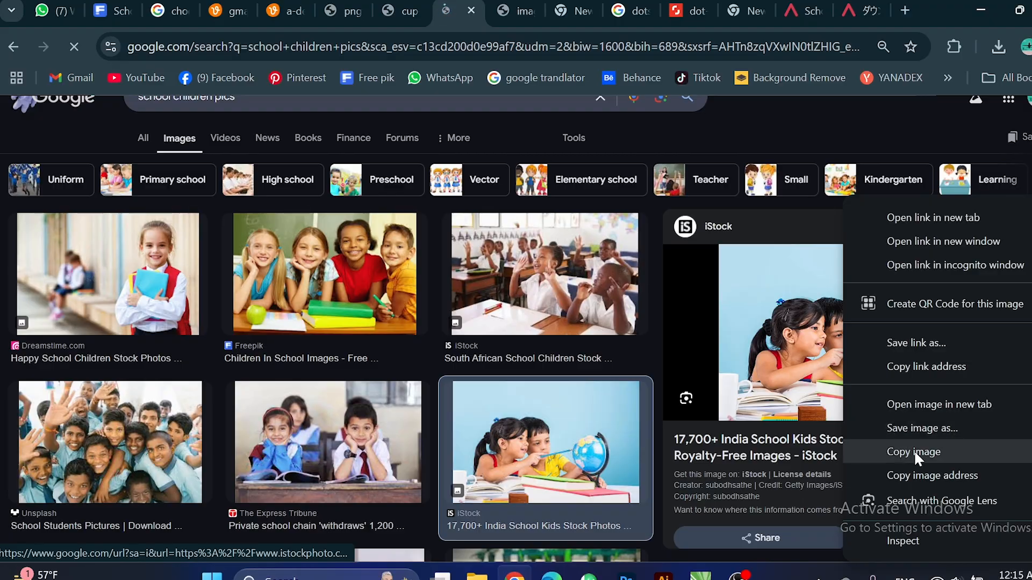
pyautogui.click(914, 450)
pyautogui.hotkey('alt', 'Tab')
pyautogui.hotkey('ctrl', 'v')
# PowerClip the globe photo inside the left hexagon frame.
pyautogui.scroll(-5, 610, 366)
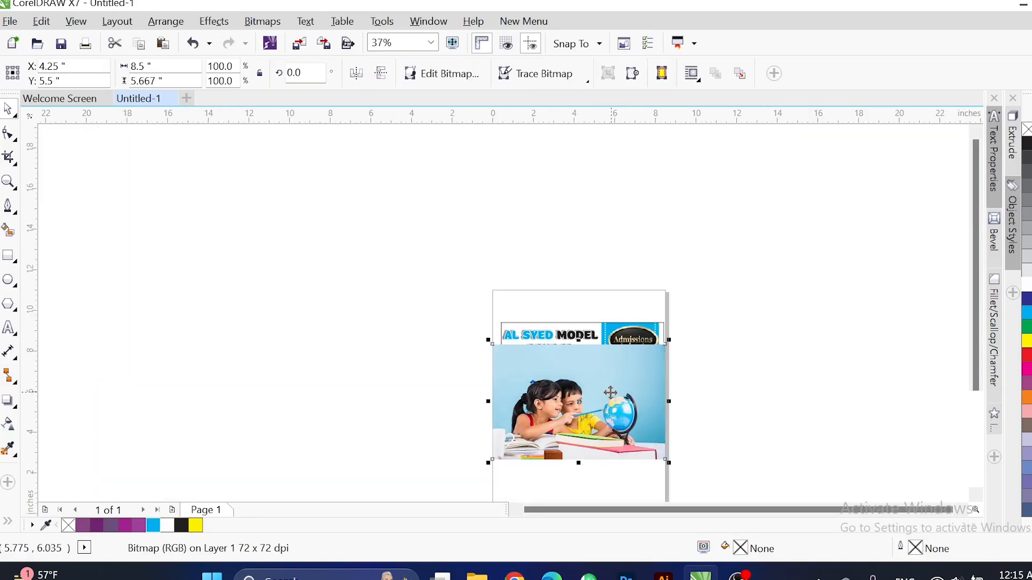
pyautogui.moveTo(611, 366); pyautogui.dragTo(345, 290)
pyautogui.rightClick(352, 314)
pyautogui.click(441, 103)
pyautogui.click(529, 376)
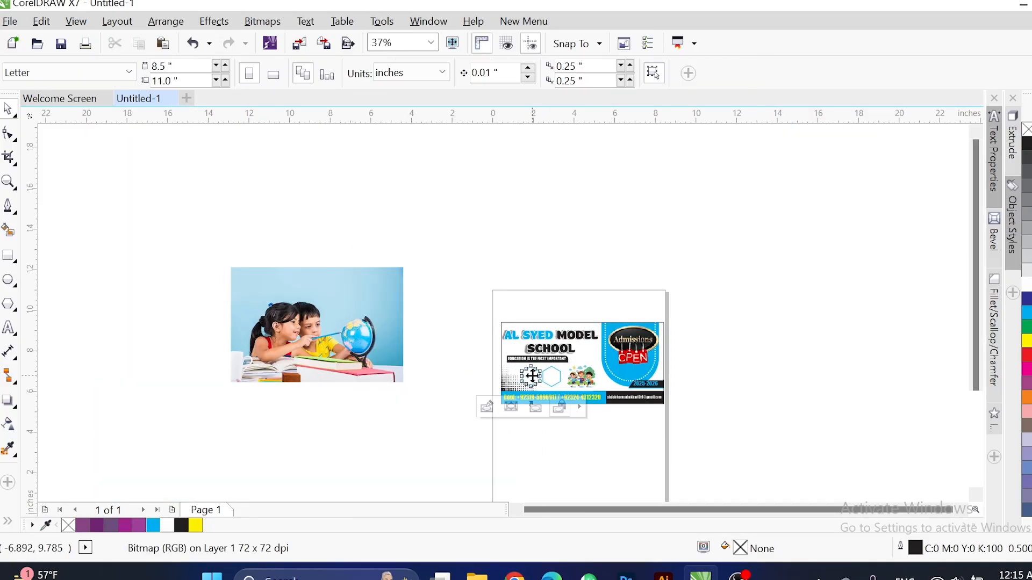
# Copy the children-at-desks photo from the browser and PowerClip it inside the right hexagon.
pyautogui.hotkey('alt', 'Tab')
pyautogui.click(365, 430)
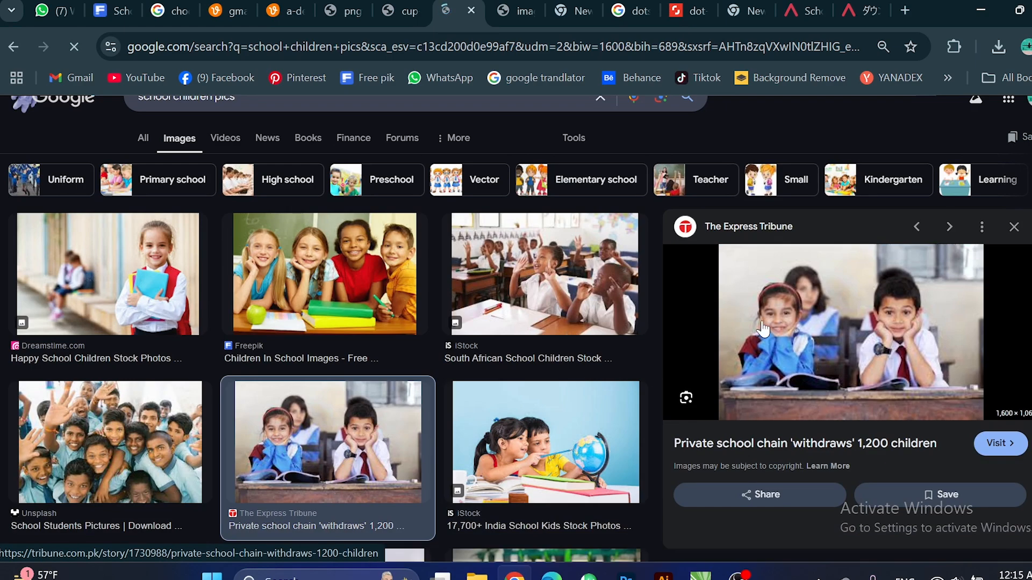
pyautogui.rightClick(838, 322)
pyautogui.click(894, 452)
pyautogui.hotkey('alt', 'Tab')
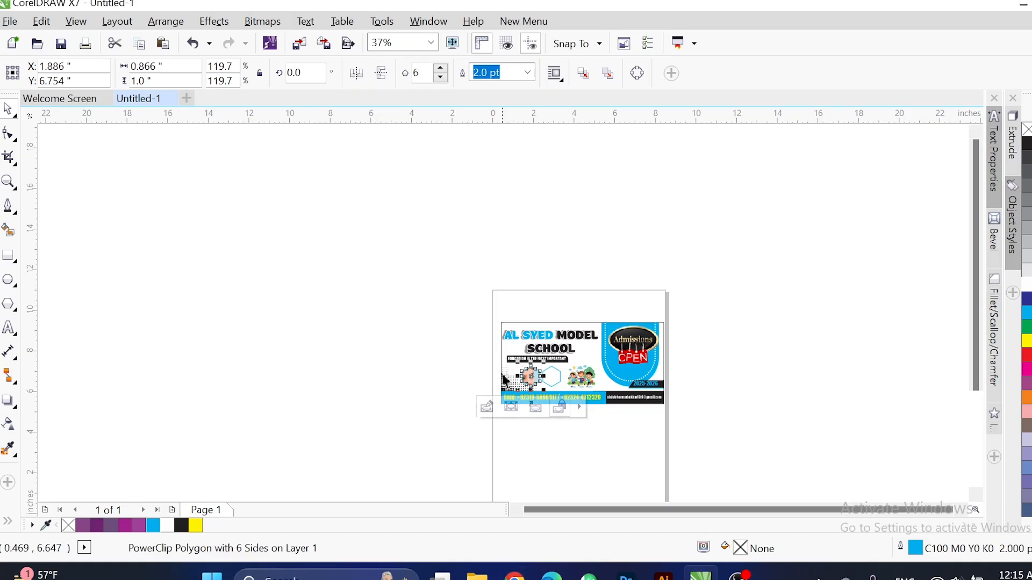
pyautogui.hotkey('ctrl', 'v')
pyautogui.moveTo(510, 315); pyautogui.dragTo(315, 278)
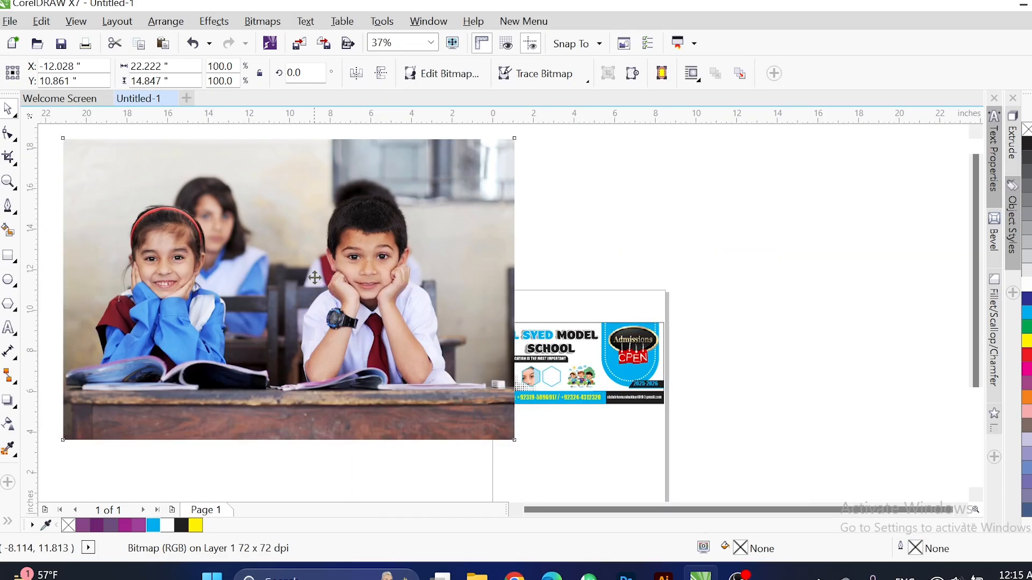
pyautogui.rightClick(314, 276)
pyautogui.click(430, 104)
pyautogui.click(552, 376)
# Zoom in on the hexagons and shrink the globe photo inside the left frame.
pyautogui.press('F2')
pyautogui.moveTo(433, 333); pyautogui.dragTo(655, 441)
pyautogui.press('F2')
pyautogui.moveTo(334, 224); pyautogui.dragTo(626, 371)
pyautogui.scroll(-2, 528, 434)
pyautogui.scroll(-1, 252, 382)
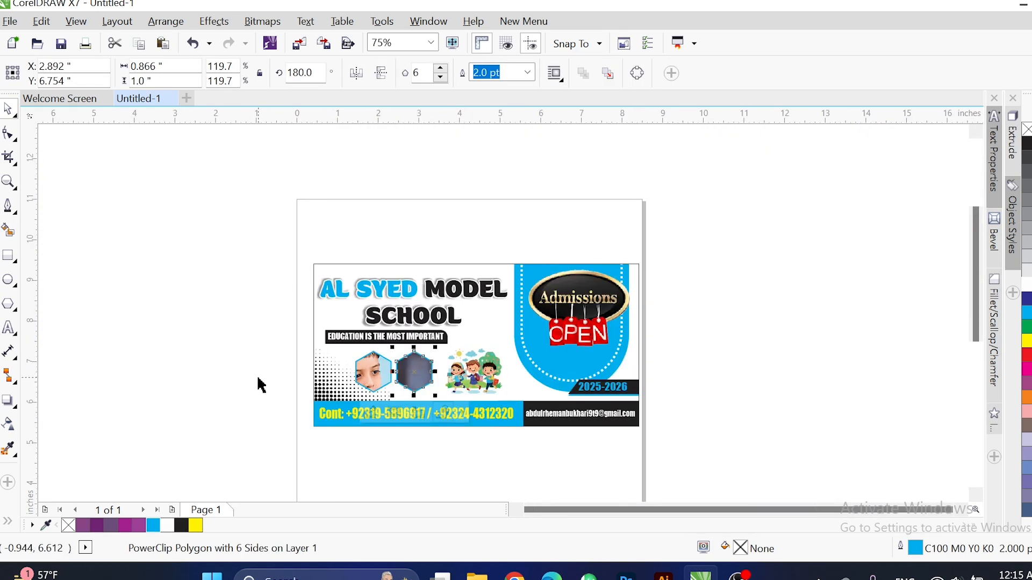
pyautogui.click(258, 384)
pyautogui.press('Escape')
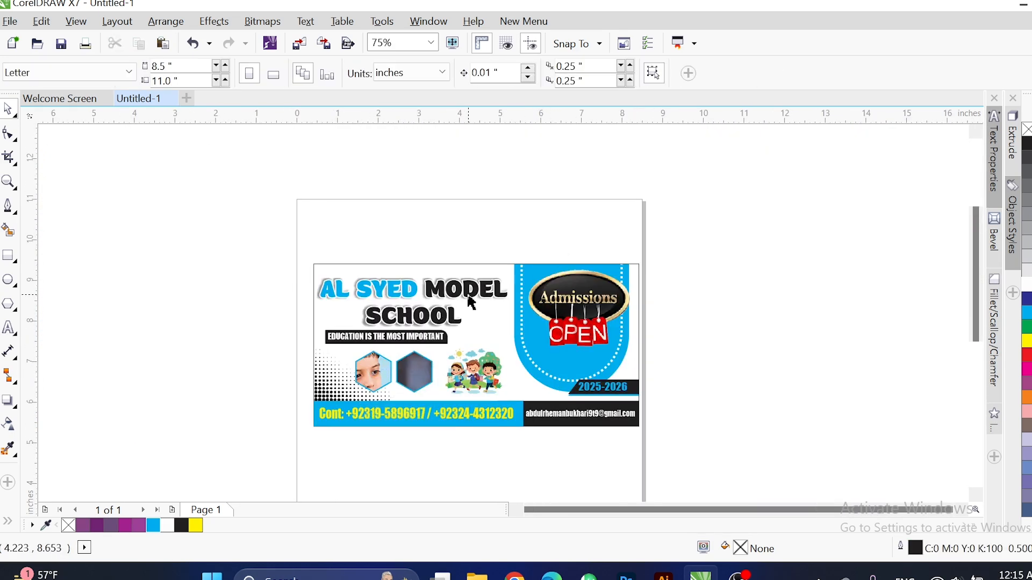
pyautogui.click(551, 256)
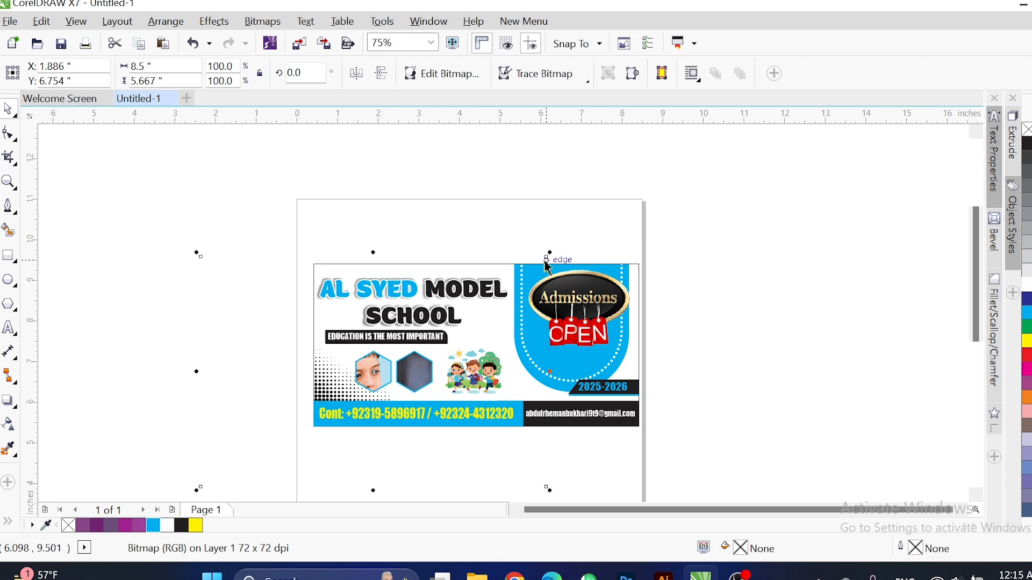
pyautogui.moveTo(548, 267); pyautogui.dragTo(525, 410)
# Enlarge and centre the globe photo so it fills the left hexagon.
pyautogui.scroll(3, 460, 392)
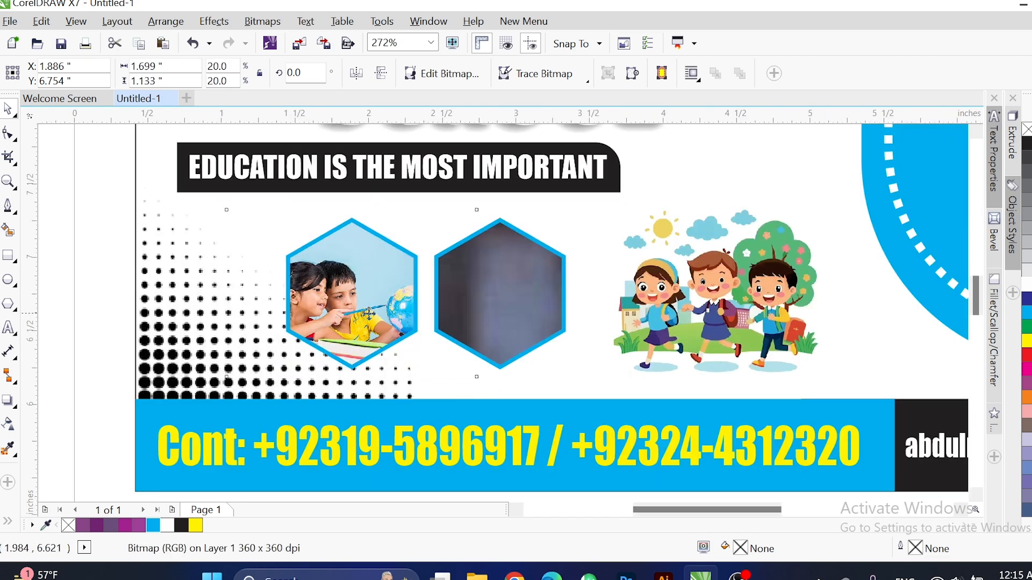
pyautogui.moveTo(383, 337); pyautogui.dragTo(369, 298)
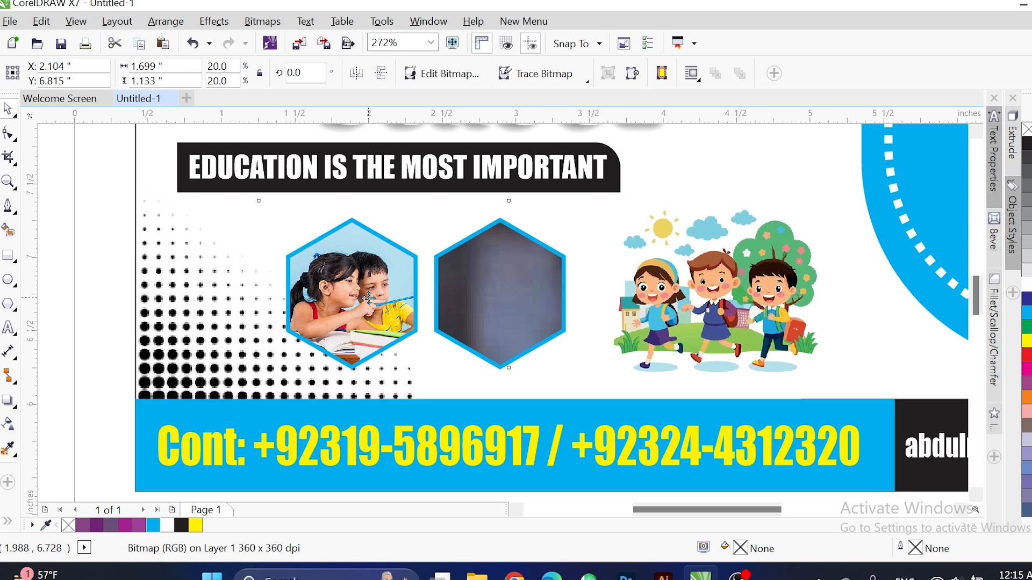
pyautogui.click(103, 311)
pyautogui.click(537, 301)
pyautogui.scroll(-3, 545, 306)
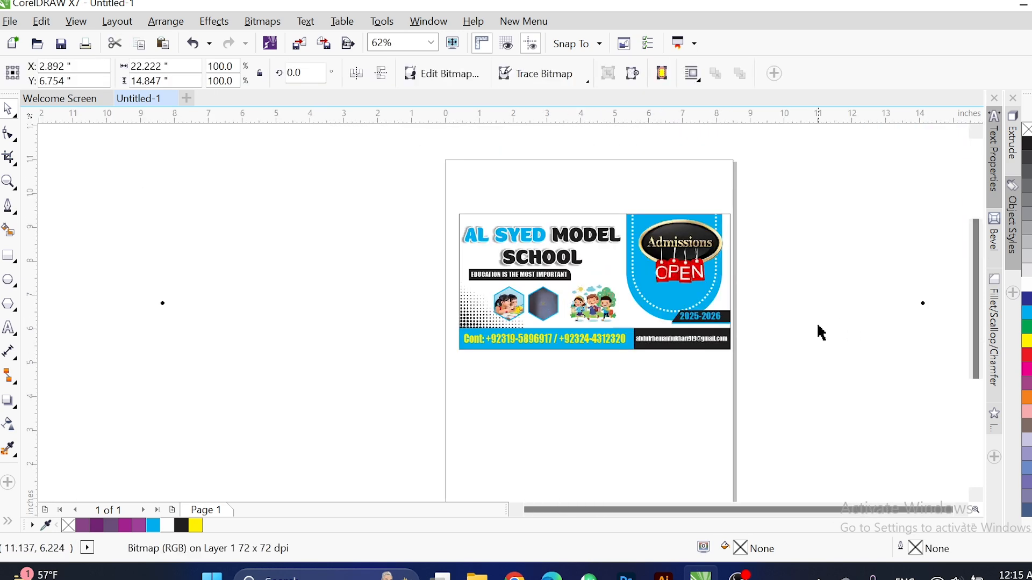
# Shrink the classroom photo and centre it within the right hexagon.
pyautogui.scroll(-1, 820, 329)
pyautogui.moveTo(871, 184); pyautogui.dragTo(739, 291)
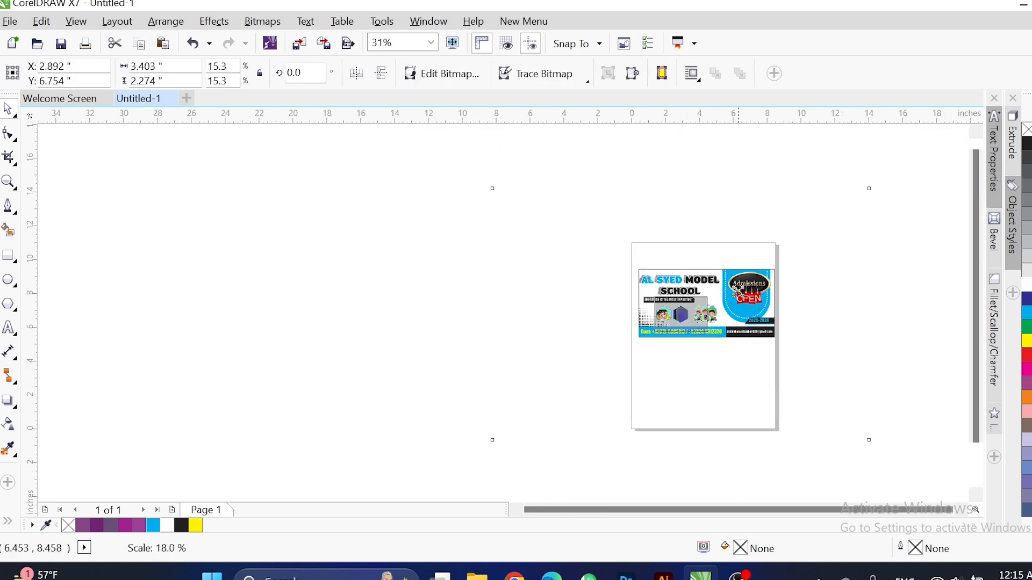
pyautogui.scroll(3, 720, 339)
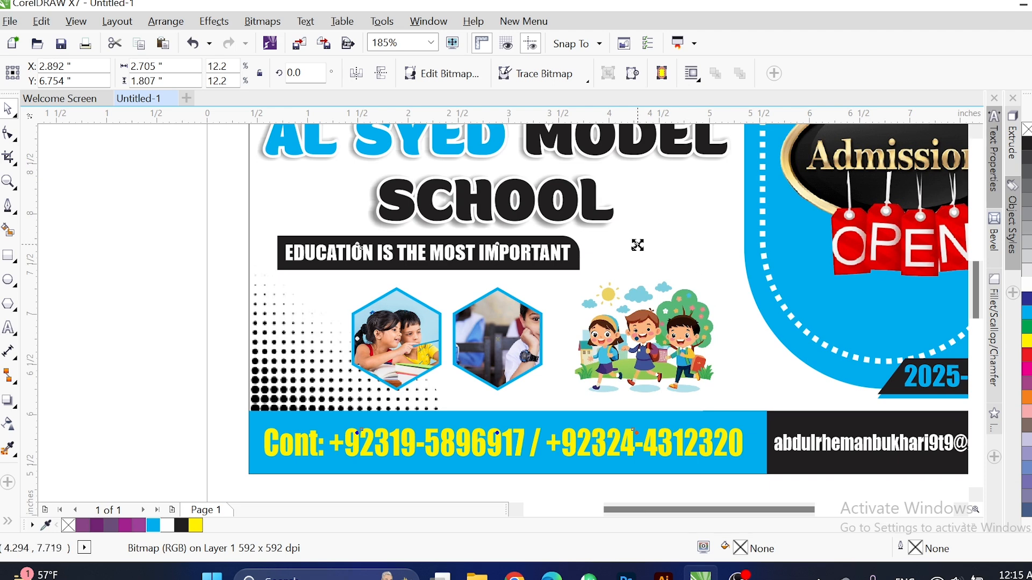
pyautogui.moveTo(637, 245); pyautogui.dragTo(571, 289)
pyautogui.moveTo(644, 392); pyautogui.dragTo(646, 392)
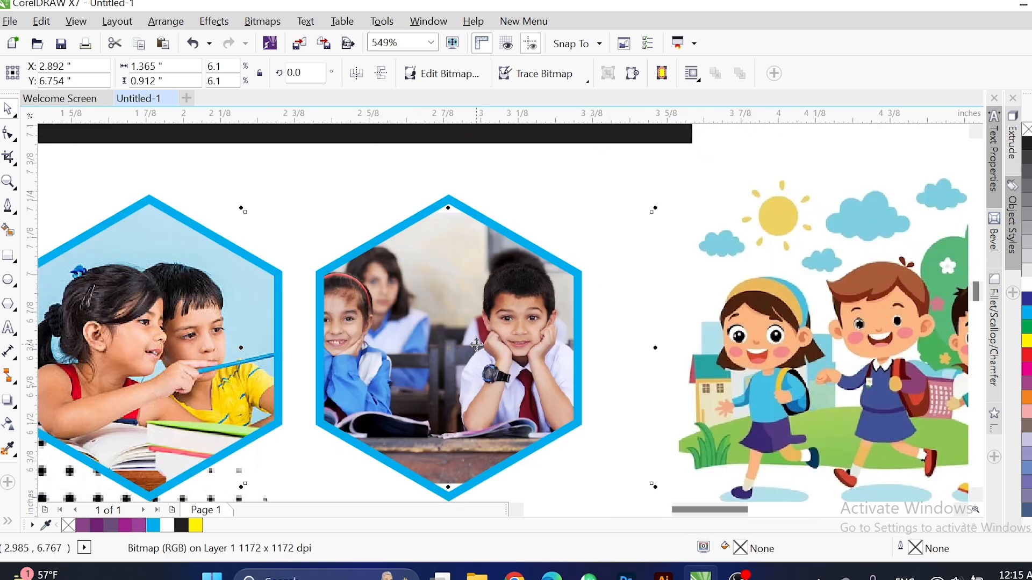
pyautogui.moveTo(460, 341)
pyautogui.mouseDown()
pyautogui.moveTo(474, 339)
pyautogui.moveTo(463, 342)
pyautogui.mouseUp()
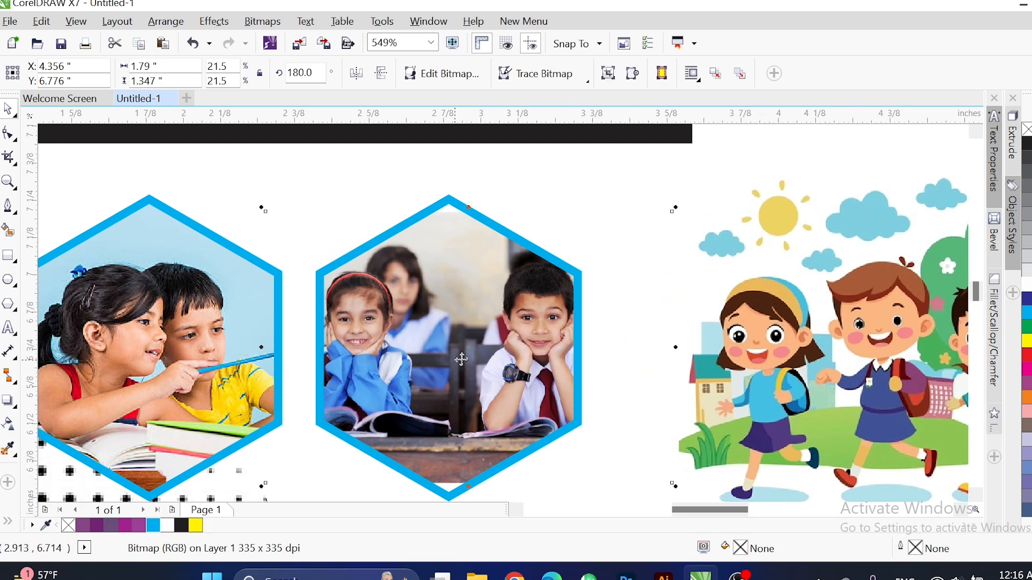
pyautogui.moveTo(680, 211); pyautogui.dragTo(643, 229)
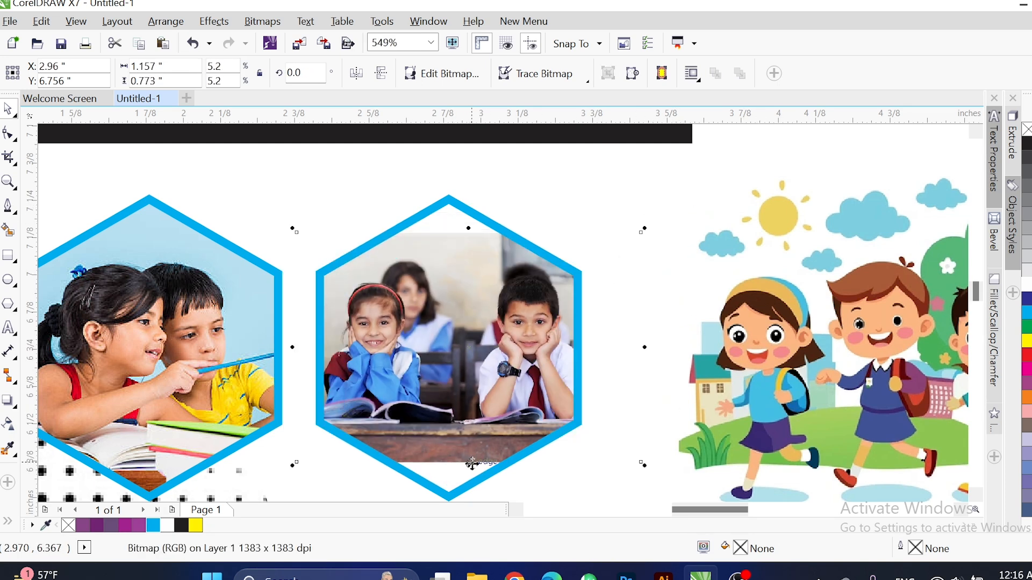
pyautogui.click(465, 481)
# Stretch and enlarge the classroom photo until it fills the right hexagon, then zoom out.
pyautogui.click(745, 317)
pyautogui.click(480, 345)
pyautogui.moveTo(469, 466); pyautogui.dragTo(469, 480)
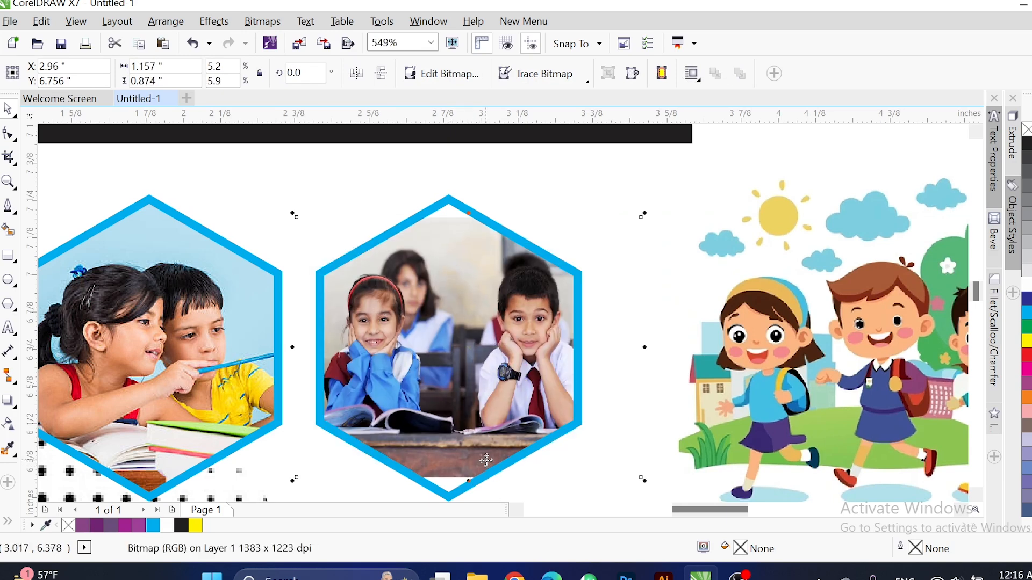
pyautogui.moveTo(651, 218); pyautogui.dragTo(670, 237)
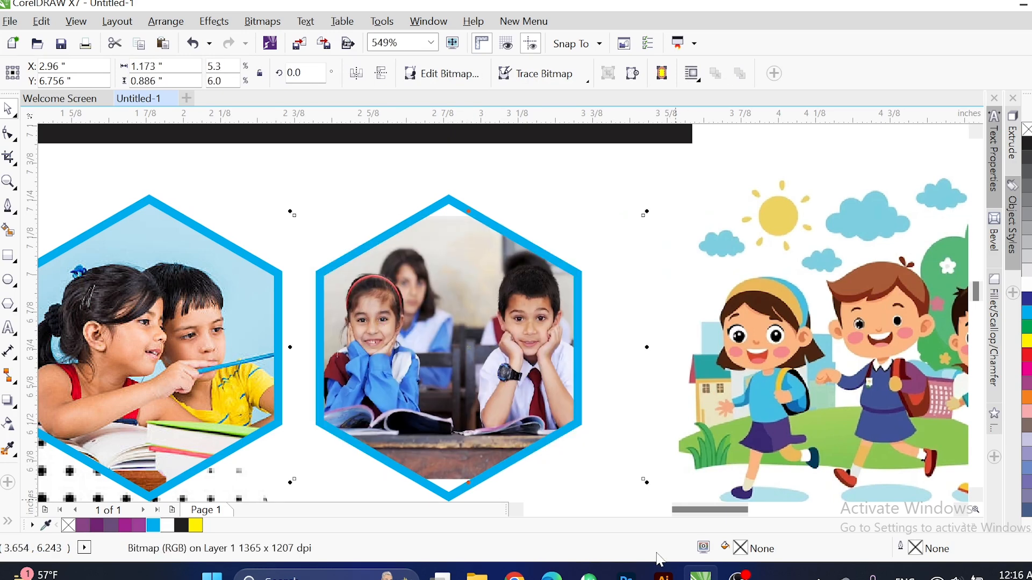
pyautogui.click(629, 577)
pyautogui.click(700, 576)
pyautogui.moveTo(658, 491); pyautogui.dragTo(668, 483)
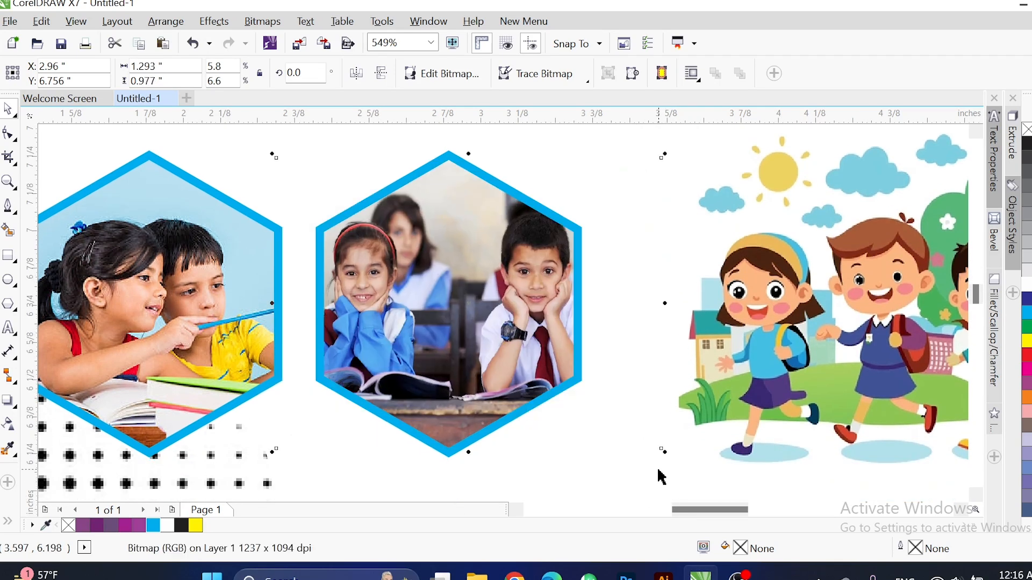
pyautogui.press('Left')
pyautogui.press('Left')
pyautogui.click(638, 419)
pyautogui.press('F4')
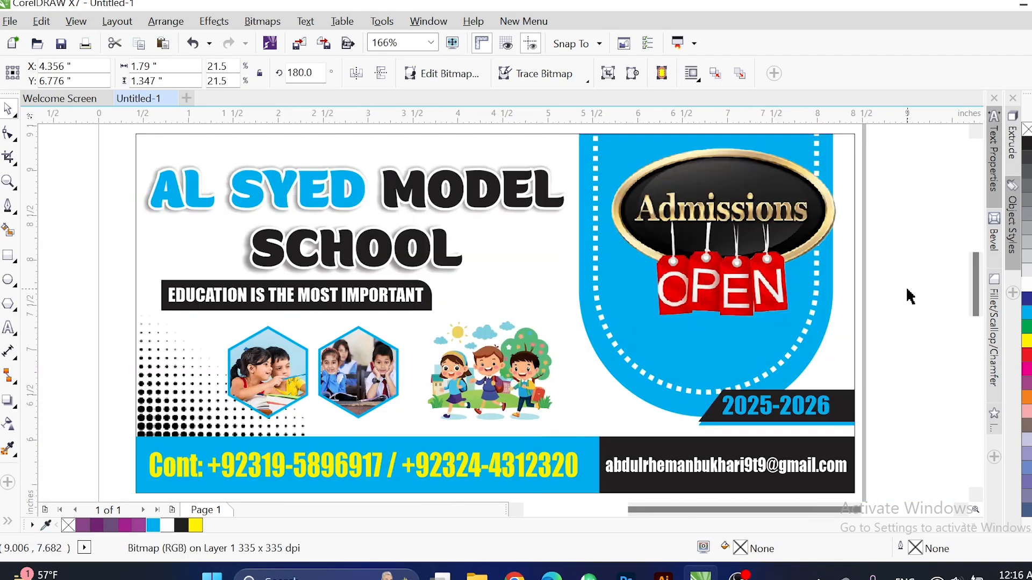
pyautogui.click(910, 296)
# Enlarge the cartoon kids clipart and shift it slightly left.
pyautogui.moveTo(413, 445)
pyautogui.mouseDown()
pyautogui.moveTo(402, 426)
pyautogui.moveTo(414, 427)
pyautogui.mouseUp()
pyautogui.scroll(-2, 469, 389)
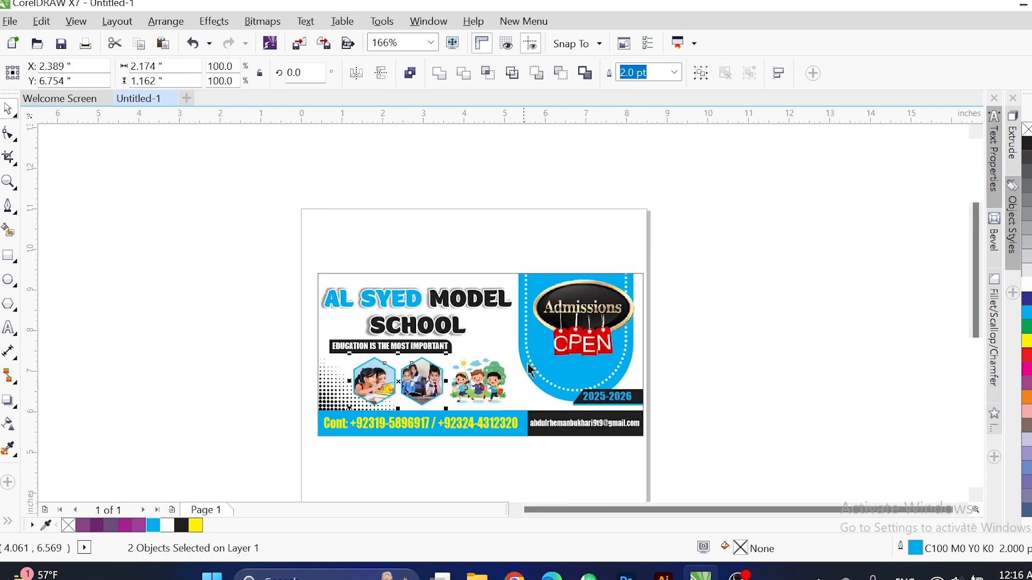
pyautogui.click(442, 385)
pyautogui.scroll(4, 517, 371)
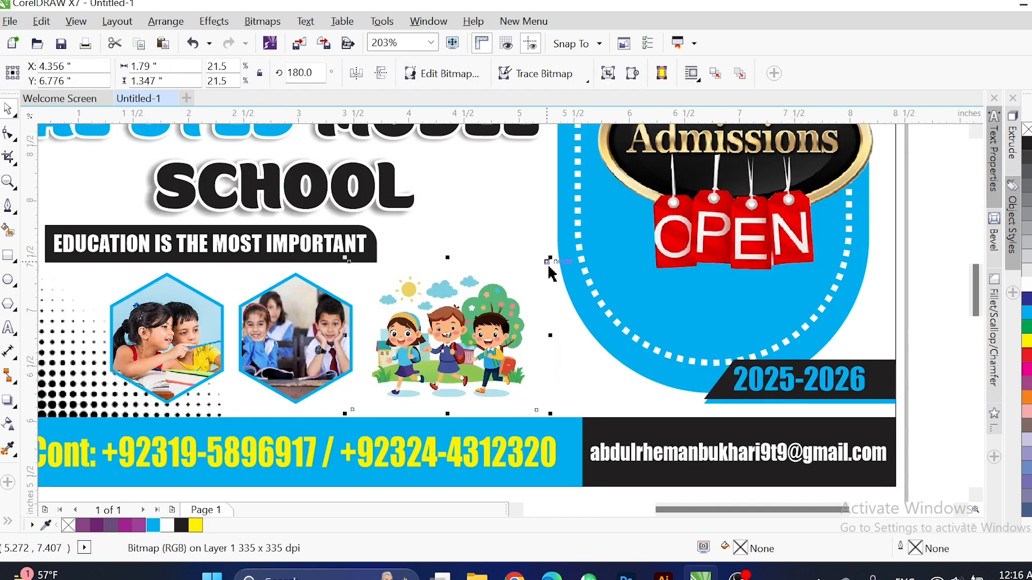
pyautogui.moveTo(550, 258); pyautogui.dragTo(581, 234)
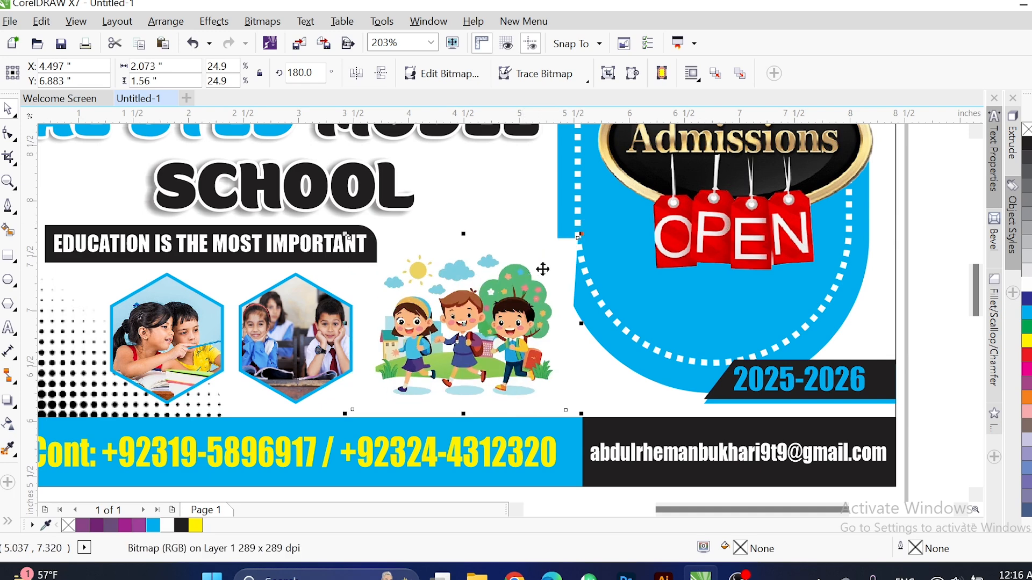
pyautogui.moveTo(483, 293)
pyautogui.mouseDown()
pyautogui.moveTo(474, 292)
pyautogui.moveTo(484, 299)
pyautogui.mouseUp()
# PowerClip the kids clipart inside the banner background rectangle, undoing an accidental clip into the title.
pyautogui.rightClick(484, 299)
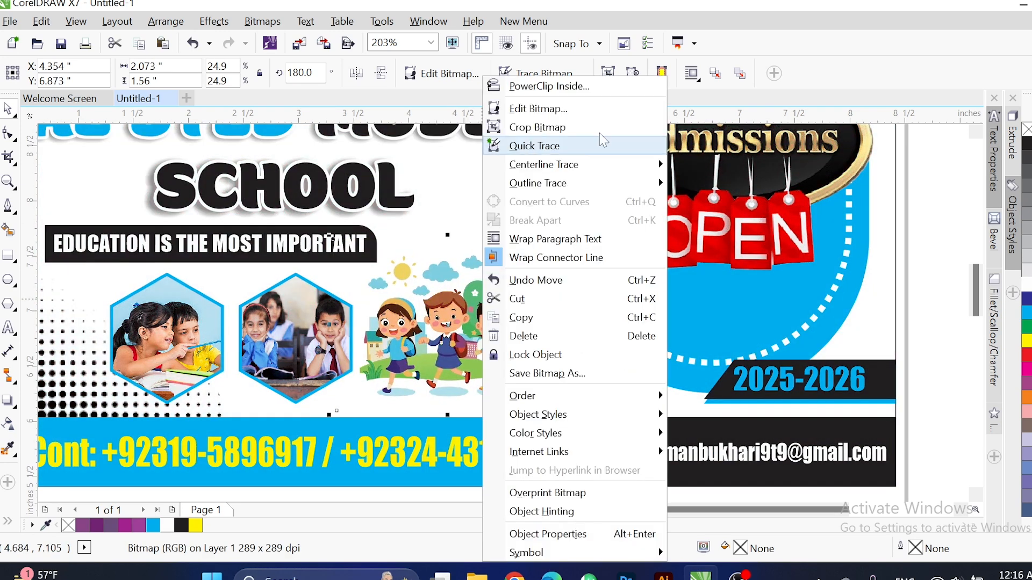
pyautogui.click(573, 87)
pyautogui.click(454, 211)
pyautogui.scroll(-3, 487, 273)
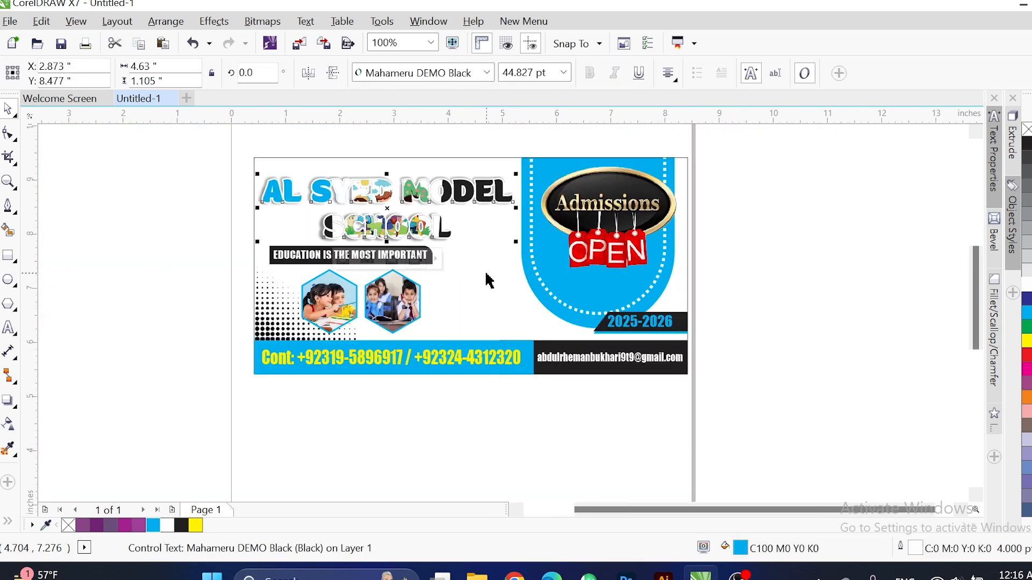
pyautogui.hotkey('ctrl', 'z')
pyautogui.moveTo(492, 307); pyautogui.dragTo(180, 380)
pyautogui.rightClick(175, 356)
pyautogui.click(242, 86)
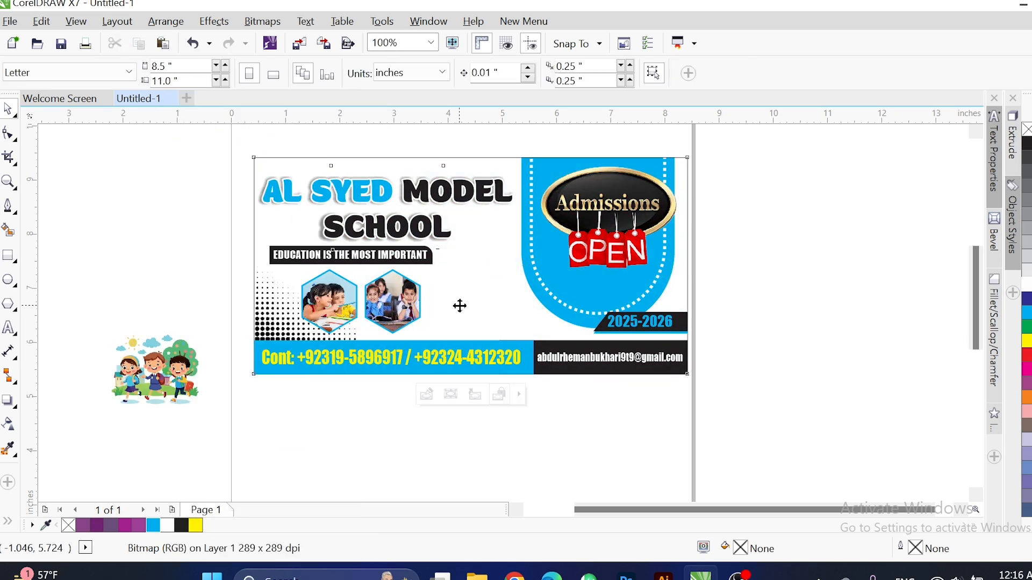
pyautogui.click(435, 290)
# Edit the PowerClip contents to resize and position the clipart beside the hexagon photos.
pyautogui.click(430, 393)
pyautogui.click(433, 394)
pyautogui.scroll(3, 438, 228)
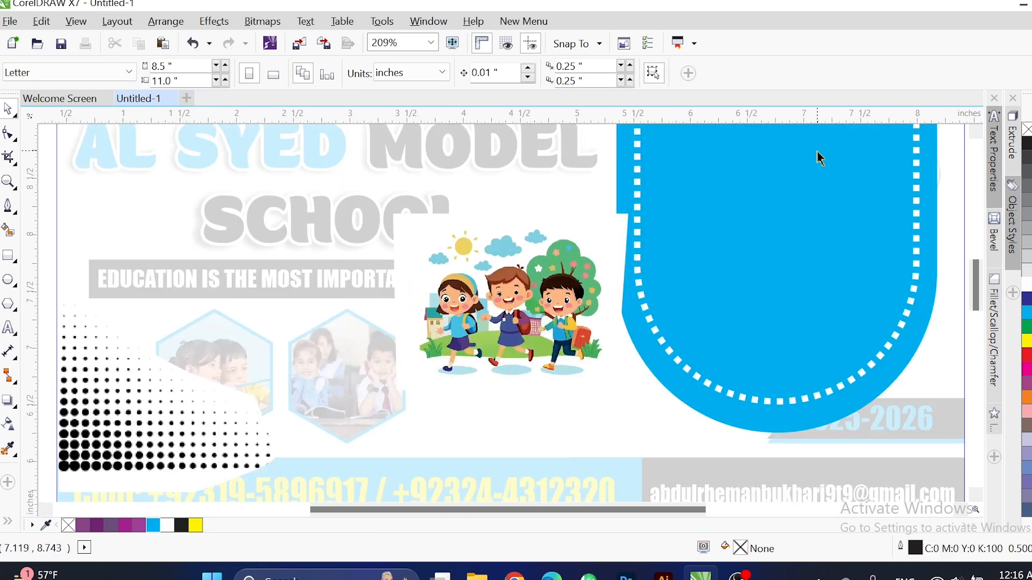
pyautogui.click(510, 275)
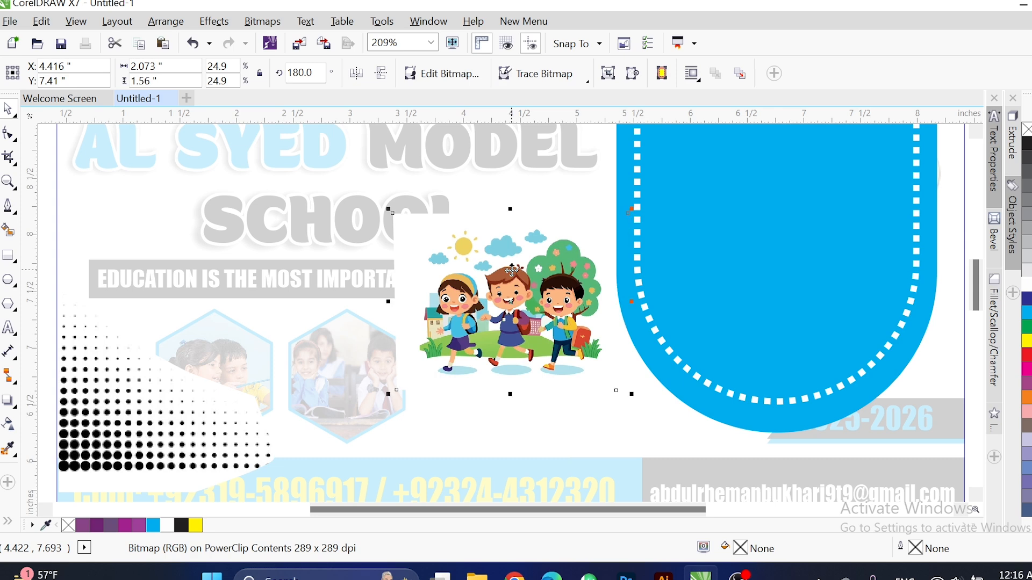
pyautogui.scroll(-3, 512, 271)
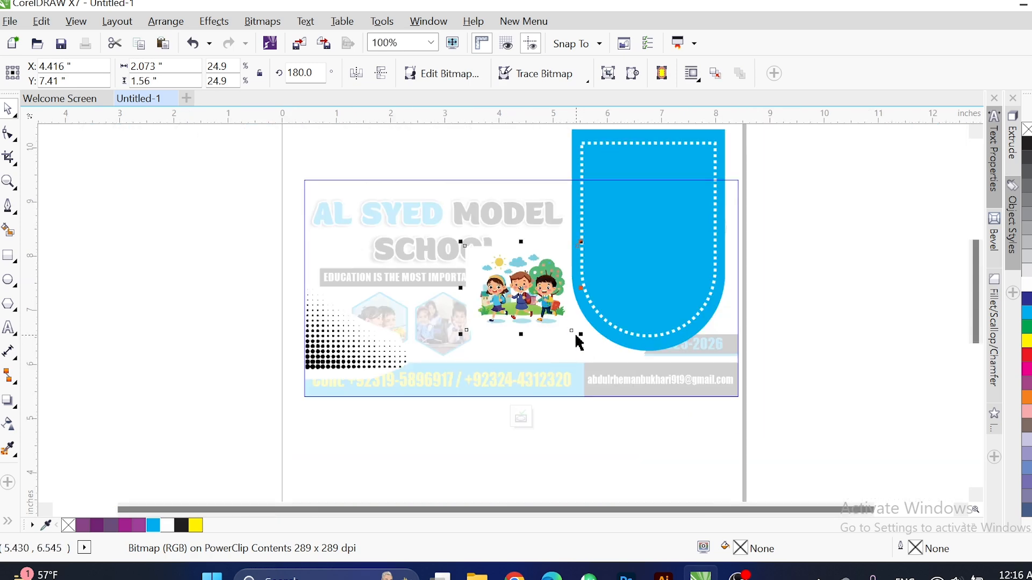
pyautogui.moveTo(595, 346); pyautogui.dragTo(619, 359)
pyautogui.moveTo(545, 302); pyautogui.dragTo(516, 317)
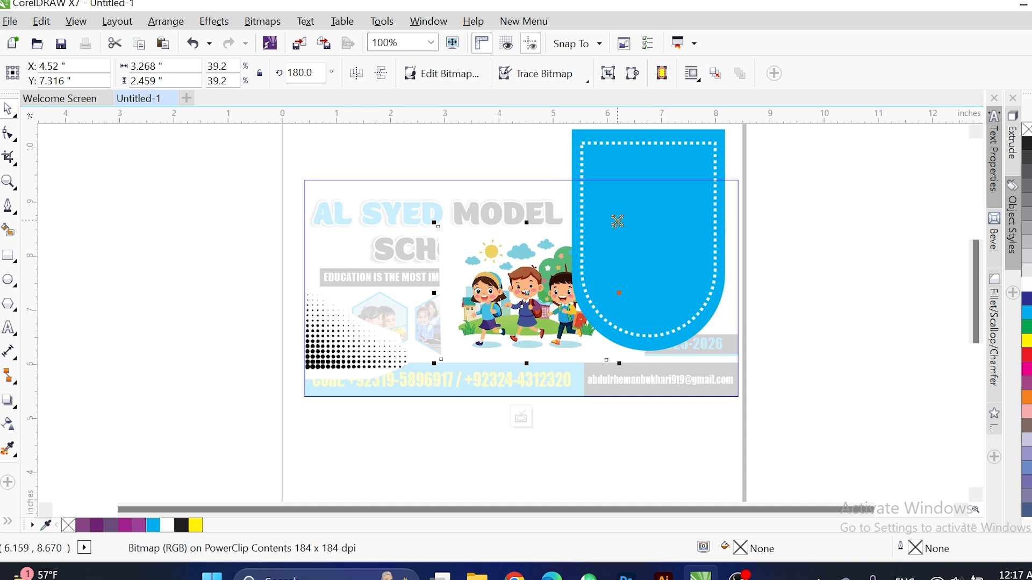
pyautogui.moveTo(617, 221); pyautogui.dragTo(606, 229)
pyautogui.moveTo(541, 277); pyautogui.dragTo(545, 292)
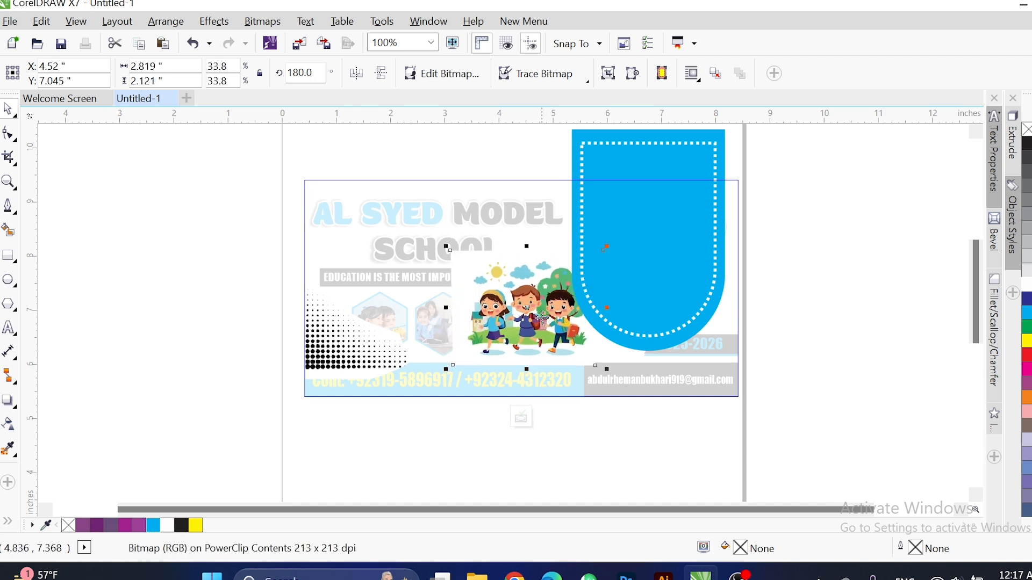
pyautogui.click(521, 418)
pyautogui.click(605, 451)
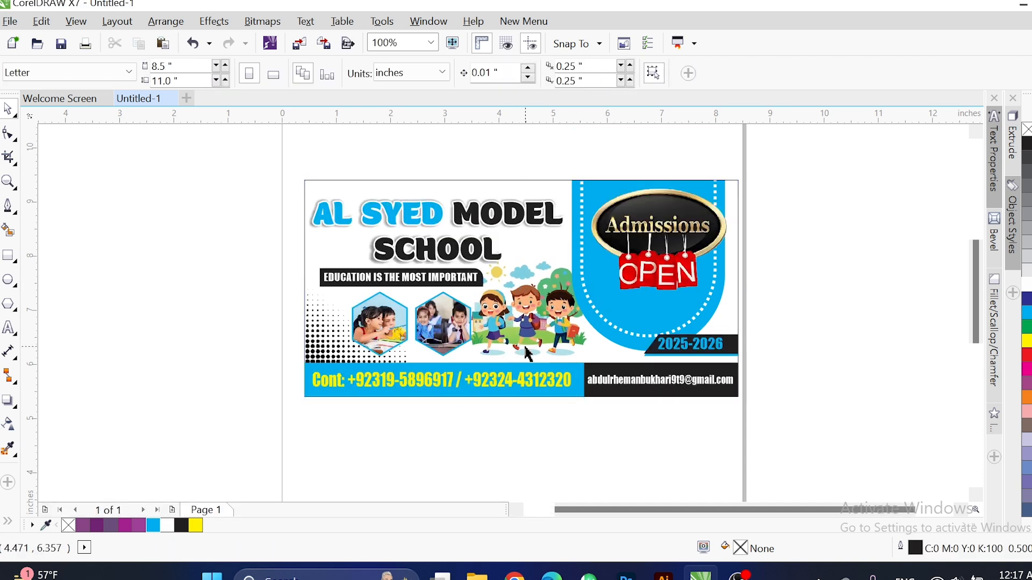
# Nudge both hexagon photos left and shrink the kids clipart slightly.
pyautogui.click(441, 337)
pyautogui.keyDown('shift'); pyautogui.click(379, 322); pyautogui.keyUp('shift')
pyautogui.press('Left')
pyautogui.press('Left')
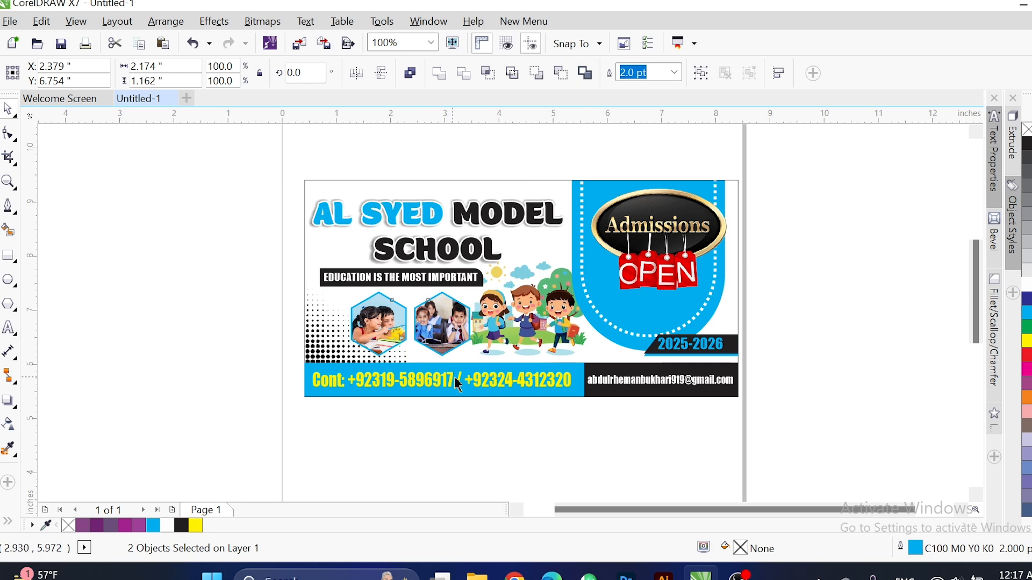
pyautogui.click(498, 438)
pyautogui.moveTo(523, 326); pyautogui.dragTo(527, 336)
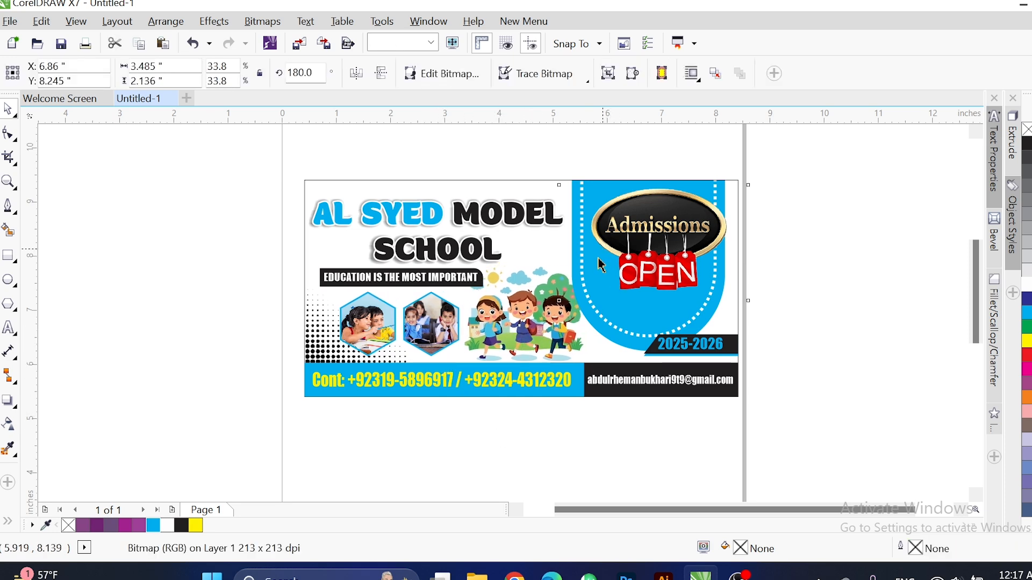
pyautogui.hotkey('ctrl', 'z')
pyautogui.hotkey('ctrl', 'z')
pyautogui.scroll(3, 554, 317)
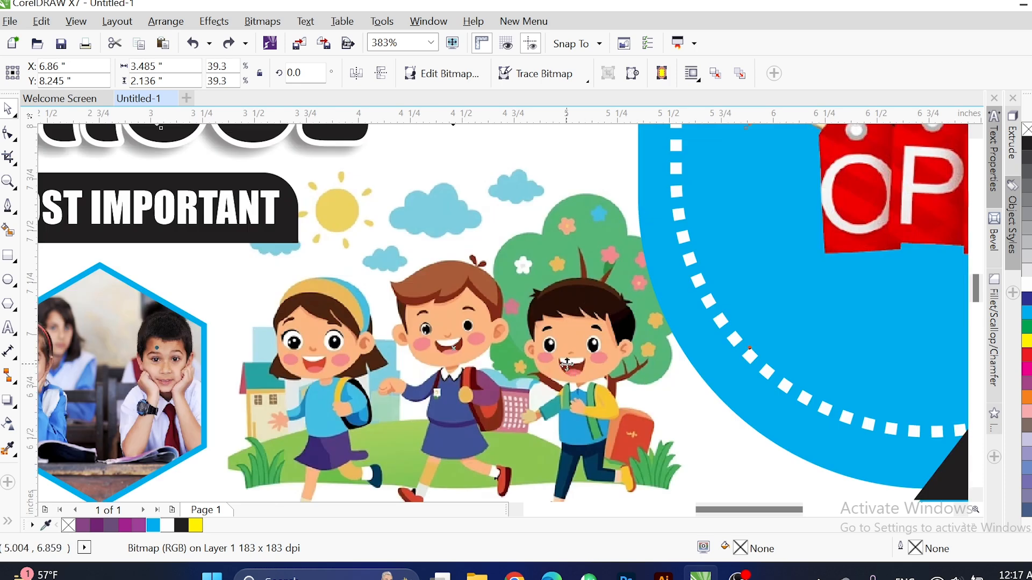
pyautogui.scroll(-2, 567, 365)
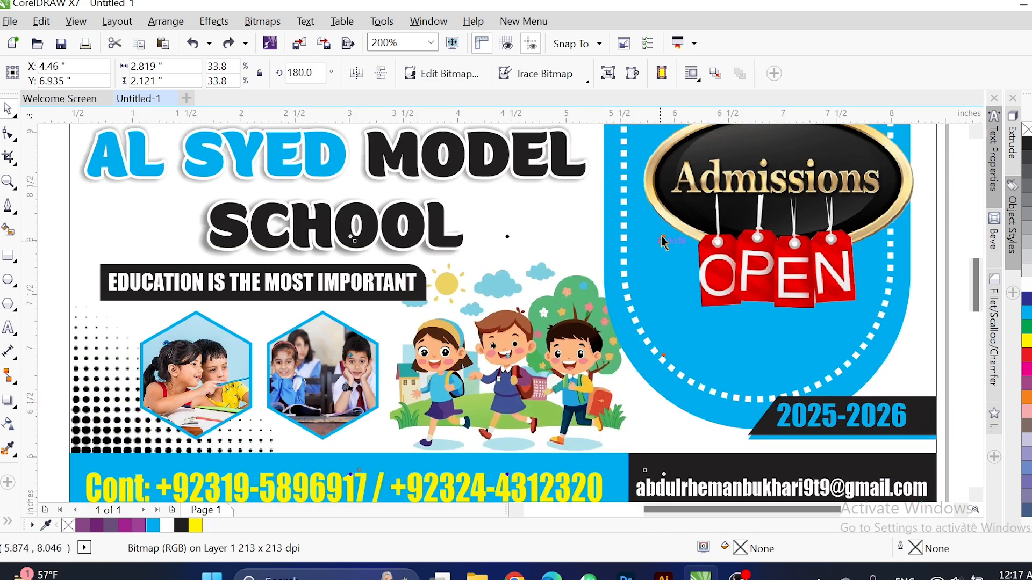
pyautogui.moveTo(666, 236); pyautogui.dragTo(636, 258)
pyautogui.scroll(-1, 559, 241)
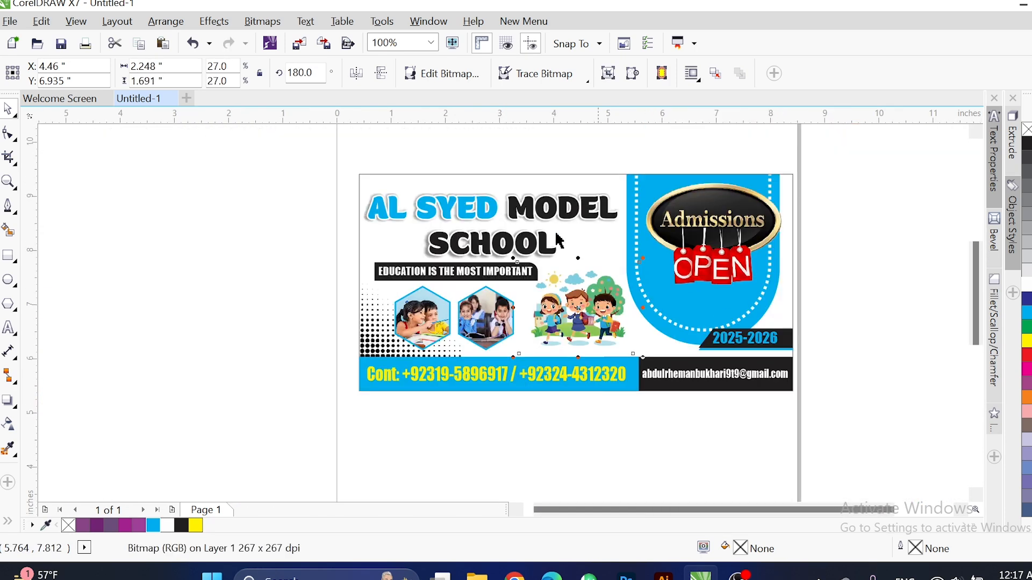
# Group every banner object and show the banner in Full Screen Preview.
pyautogui.hotkey('ctrl', 'a')
pyautogui.hotkey('ctrl', 'g')
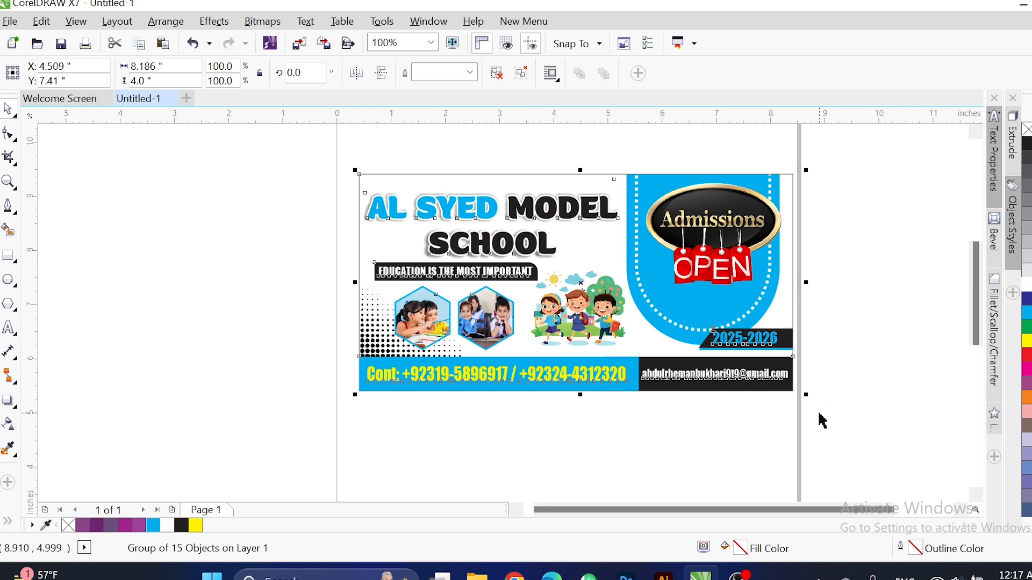
pyautogui.scroll(1, 820, 421)
pyautogui.press('F9')
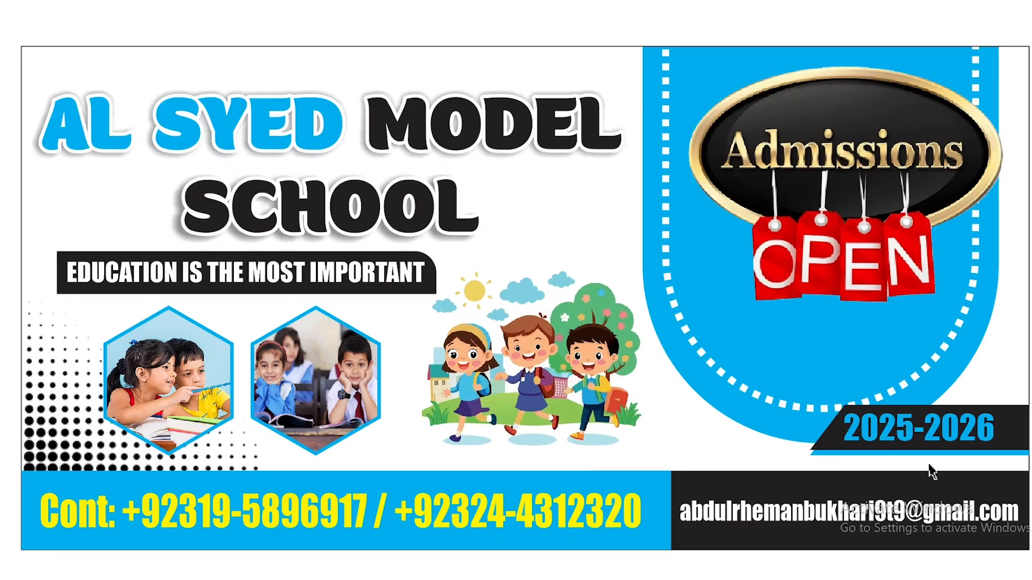